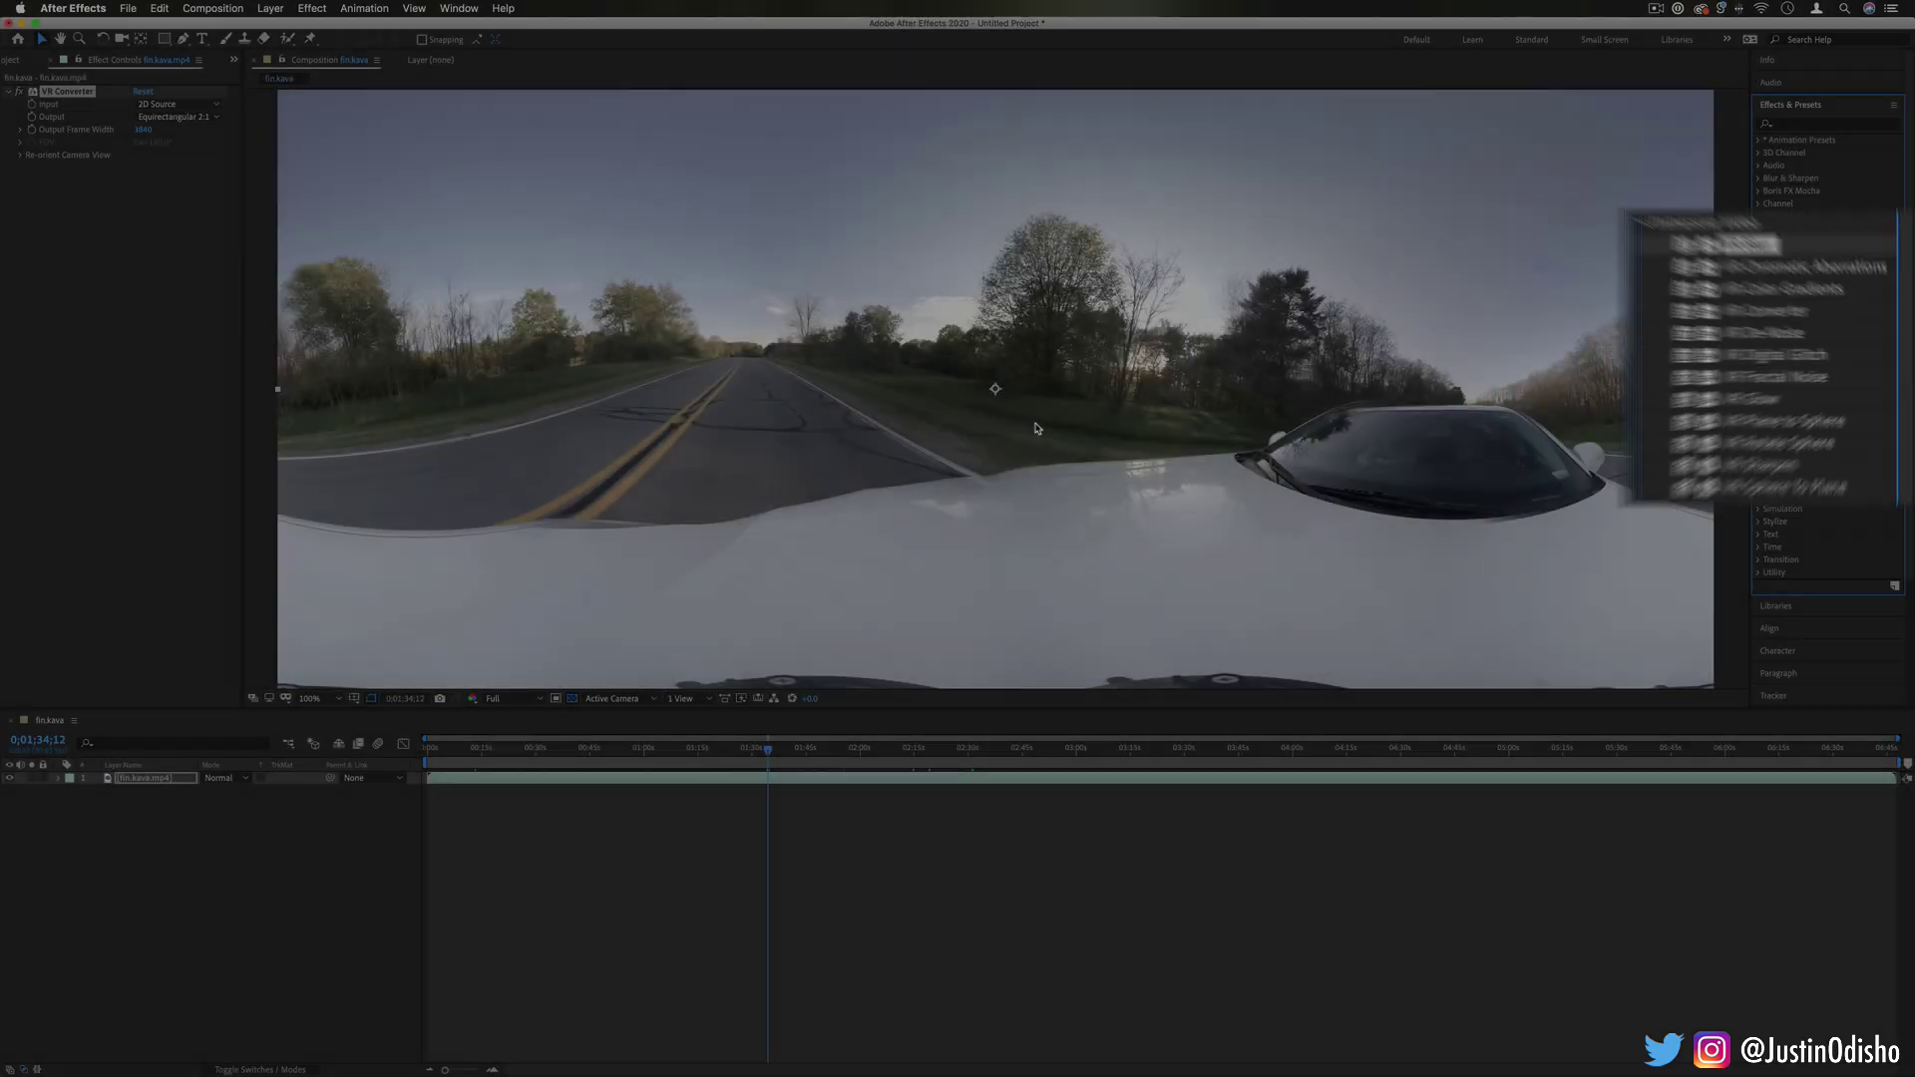
# - Zoom the viewer out to fit the whole fin.kava.mp4 road footage
pyautogui.press(',')
pyautogui.press(',')
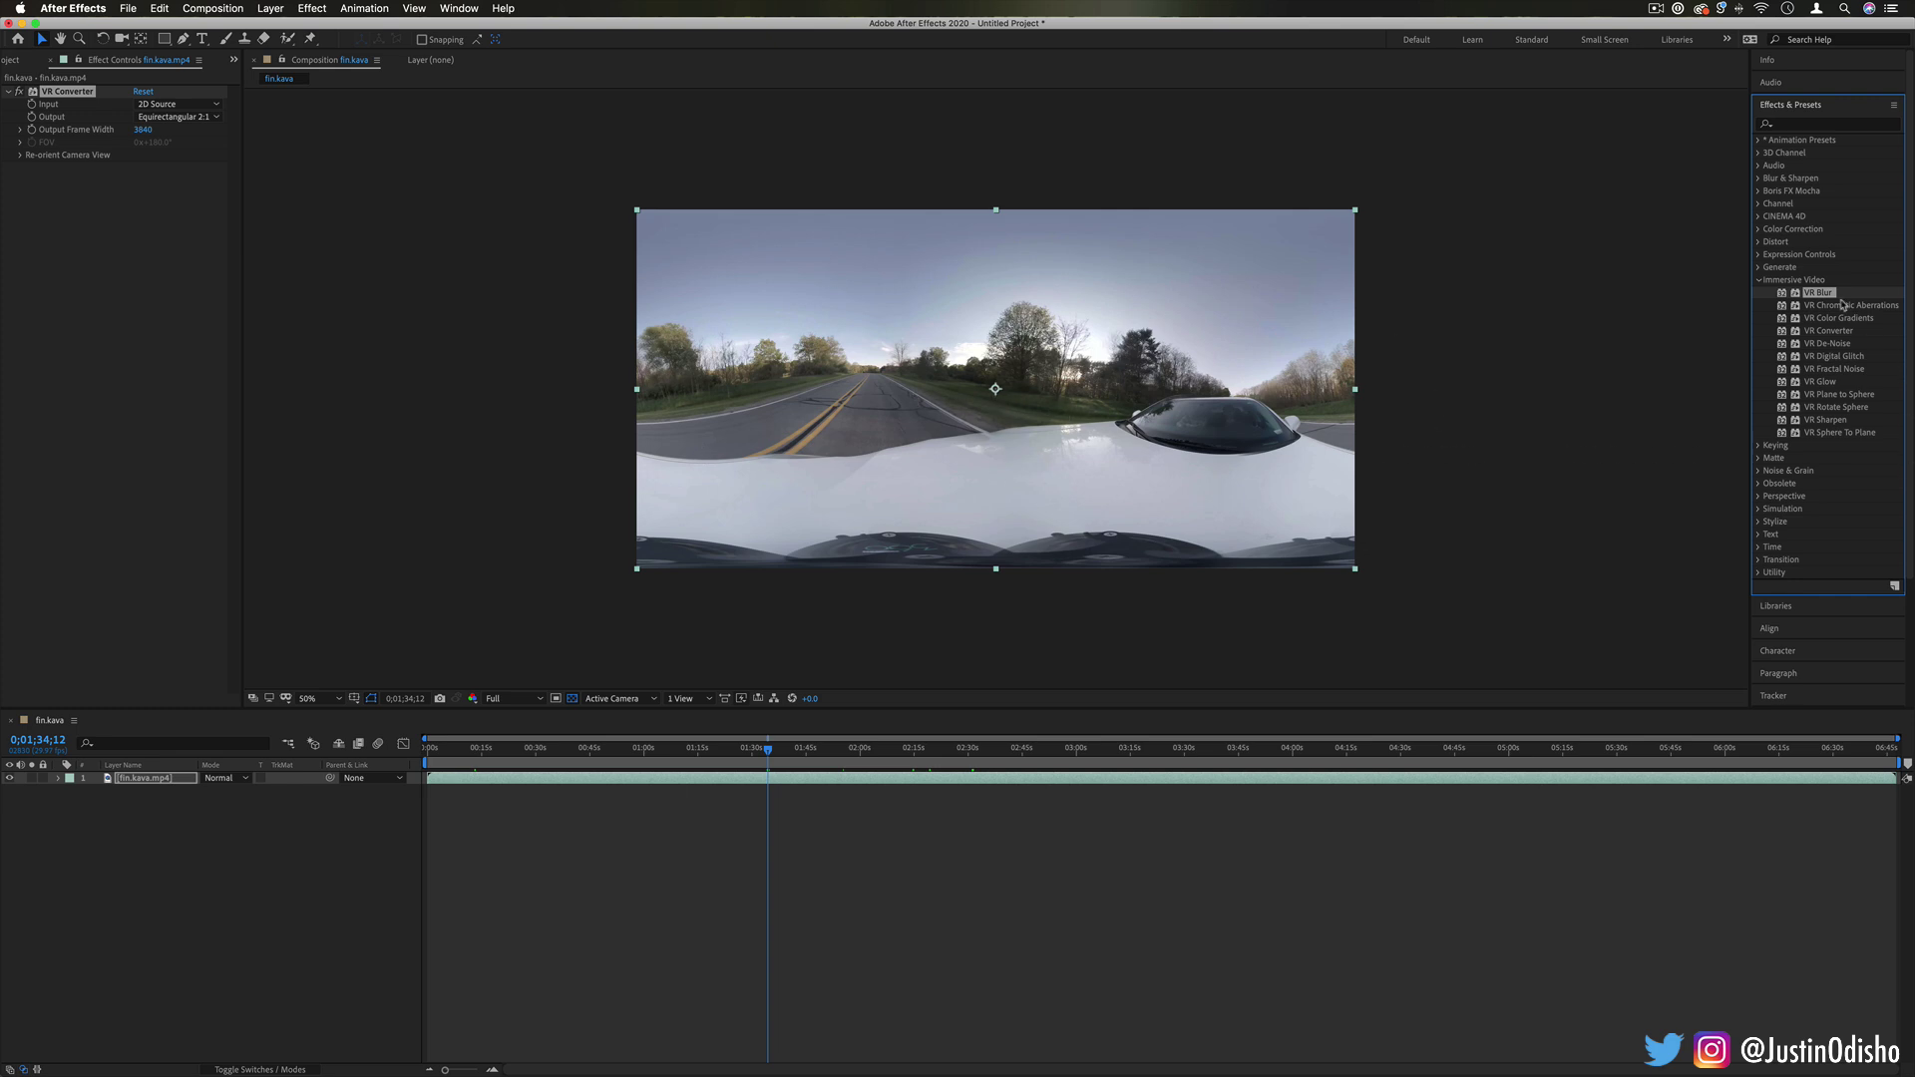
# - Keep VR Converter's input as 2D Source, switch its output to Sphere-map, and zoom to 25%
pyautogui.click(1832, 330)
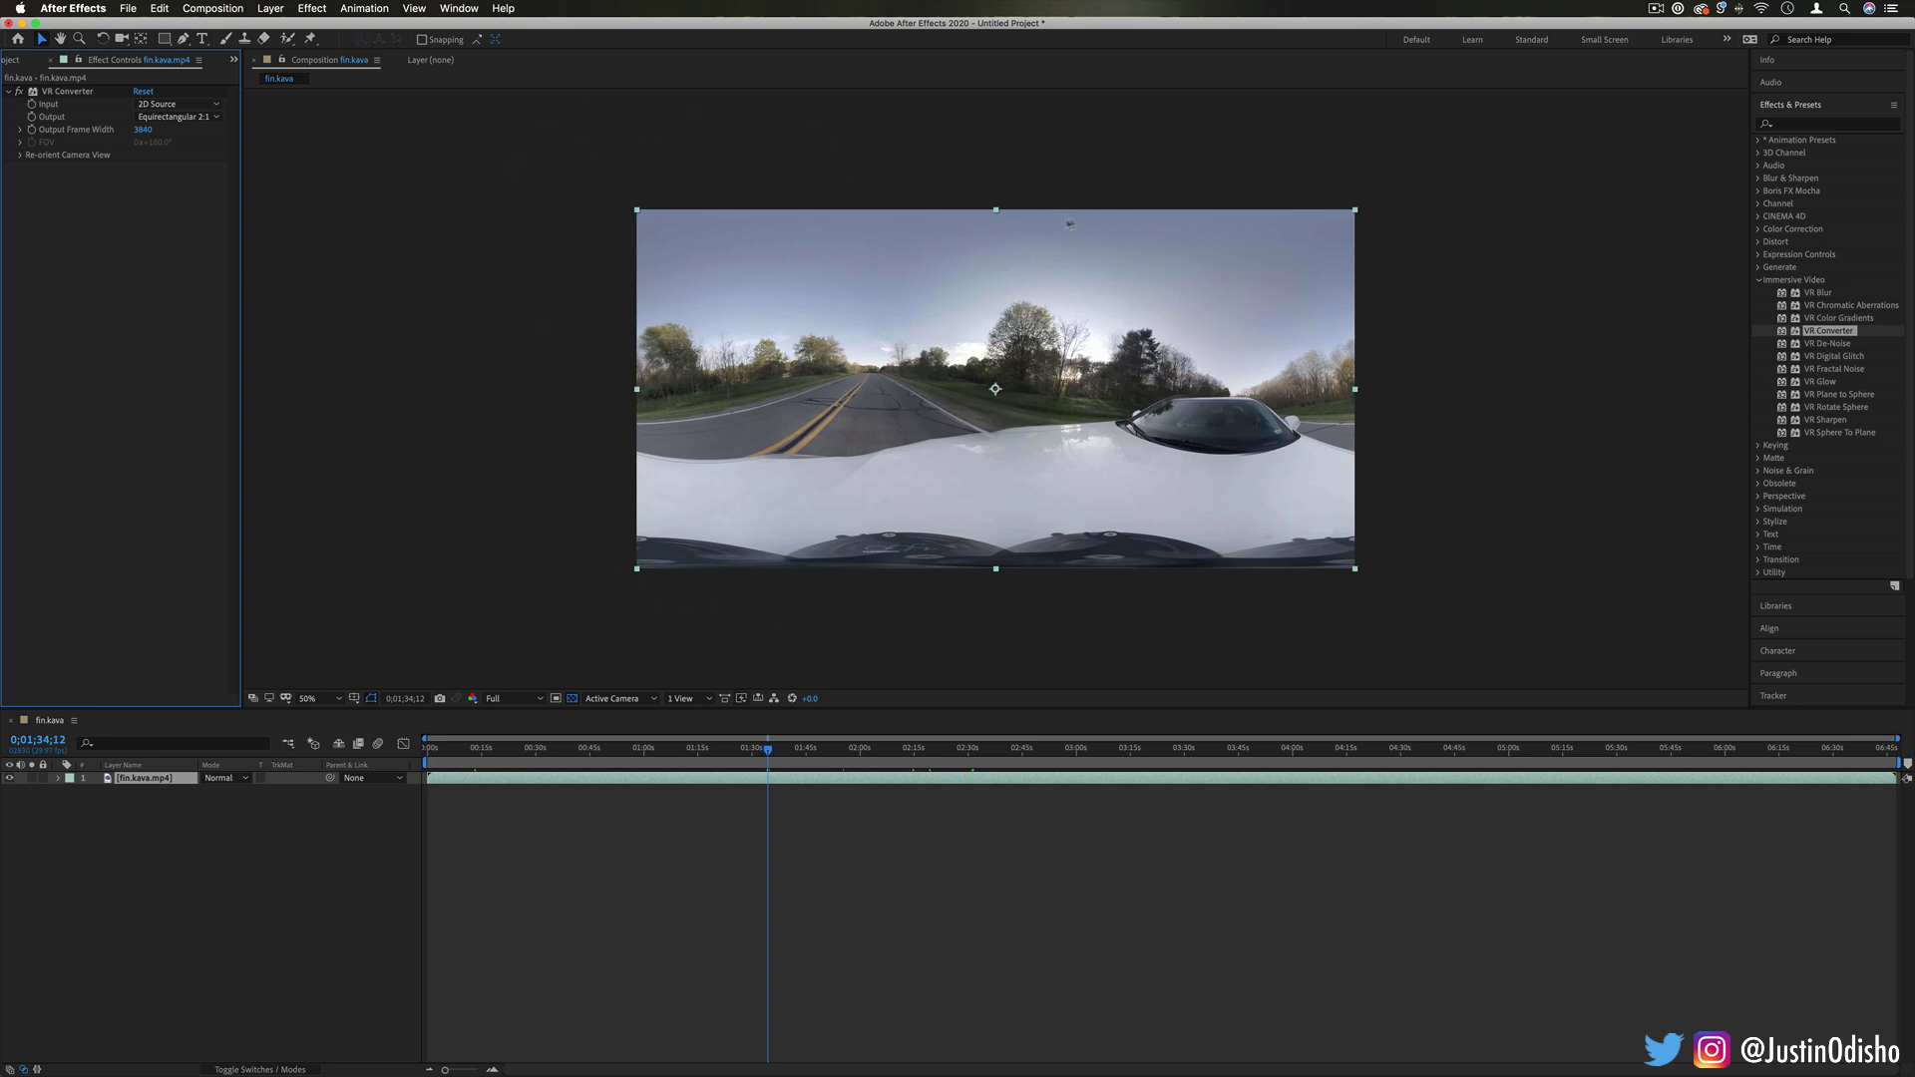
pyautogui.click(167, 106)
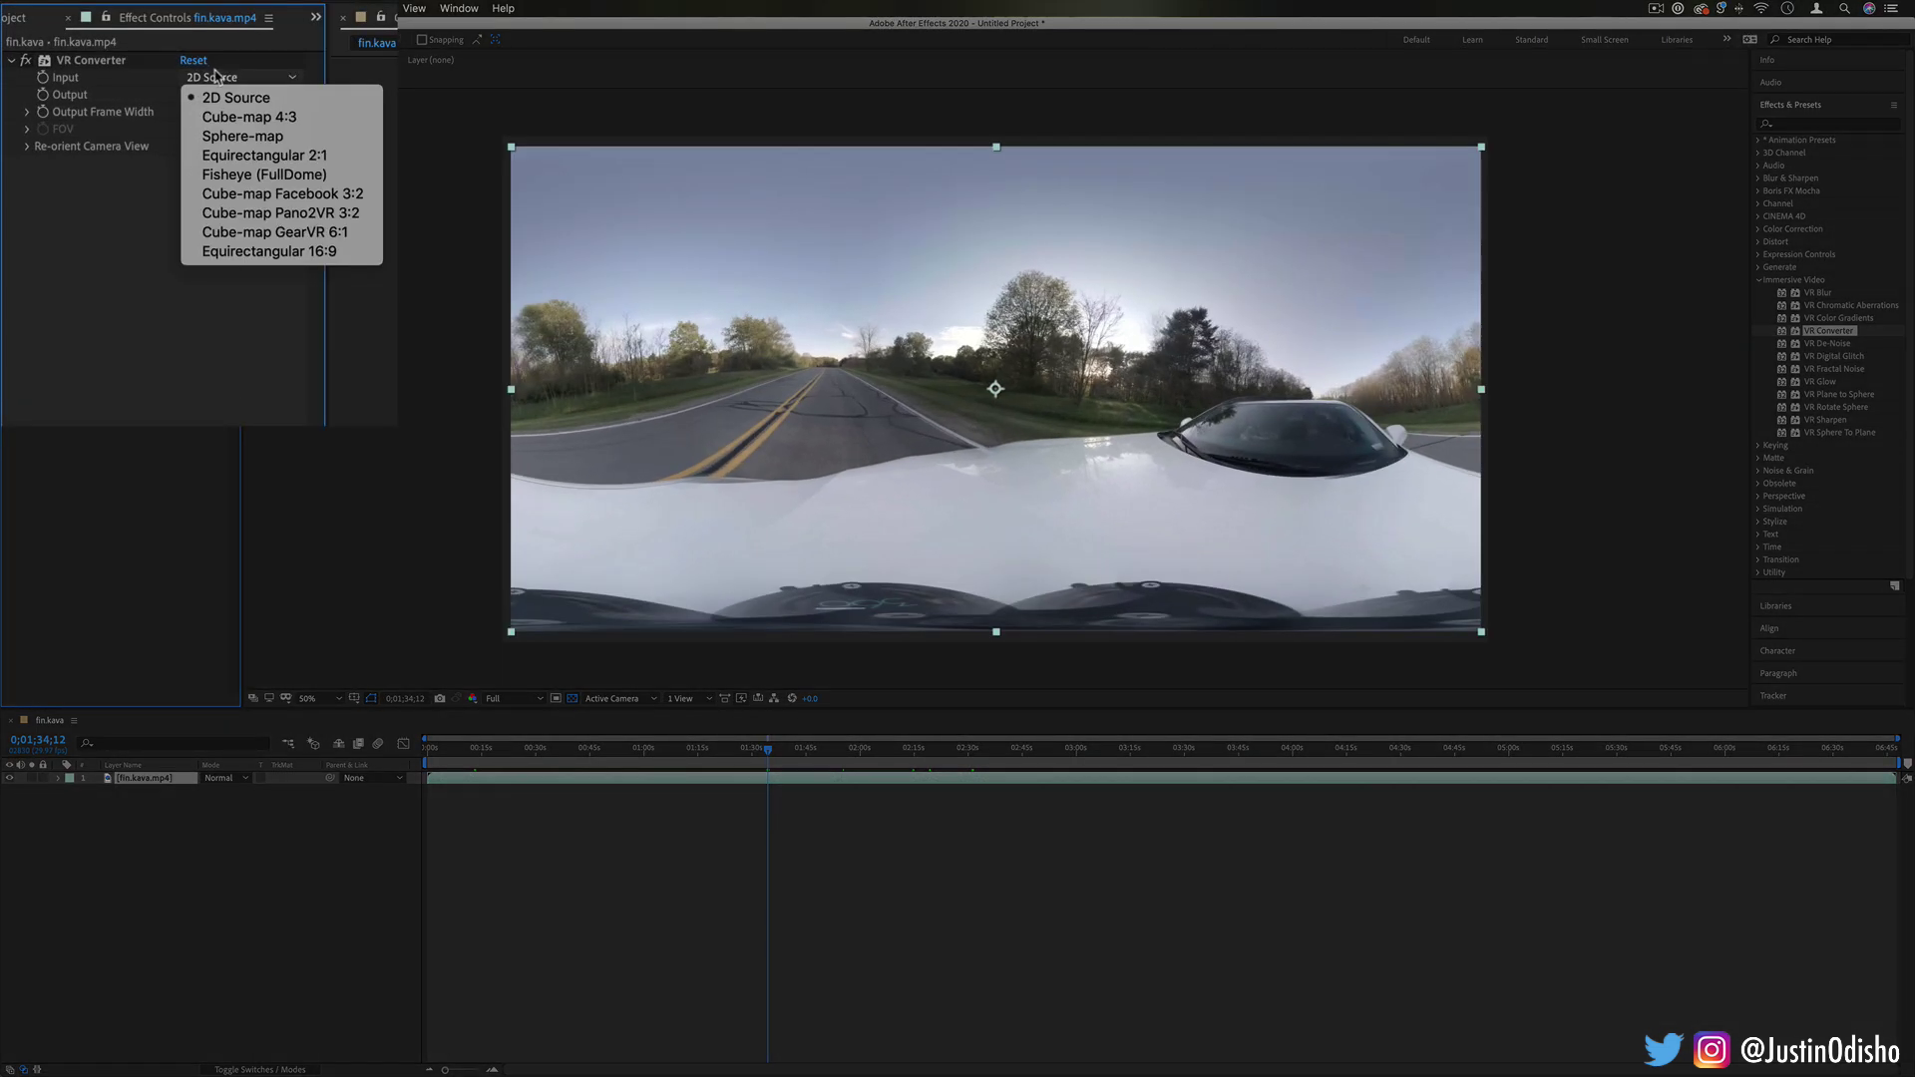
pyautogui.click(170, 119)
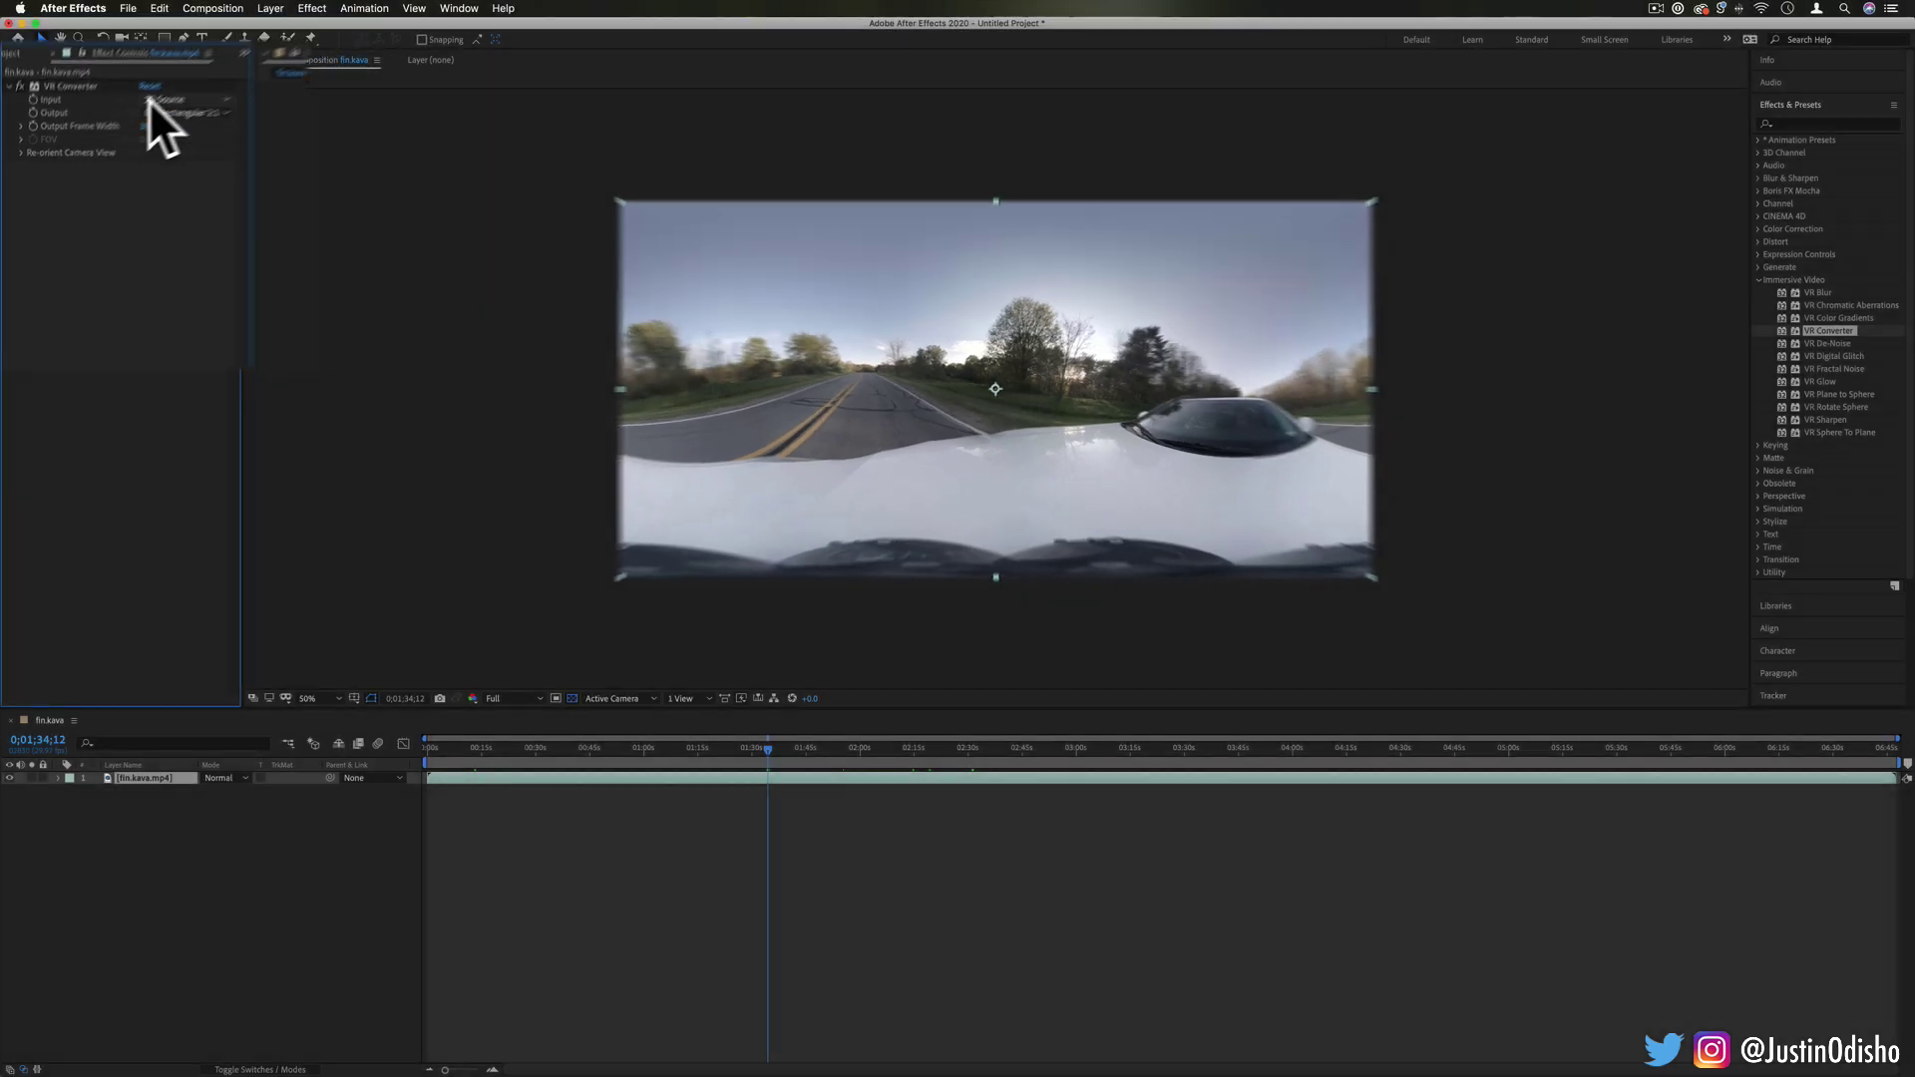
pyautogui.click(189, 113)
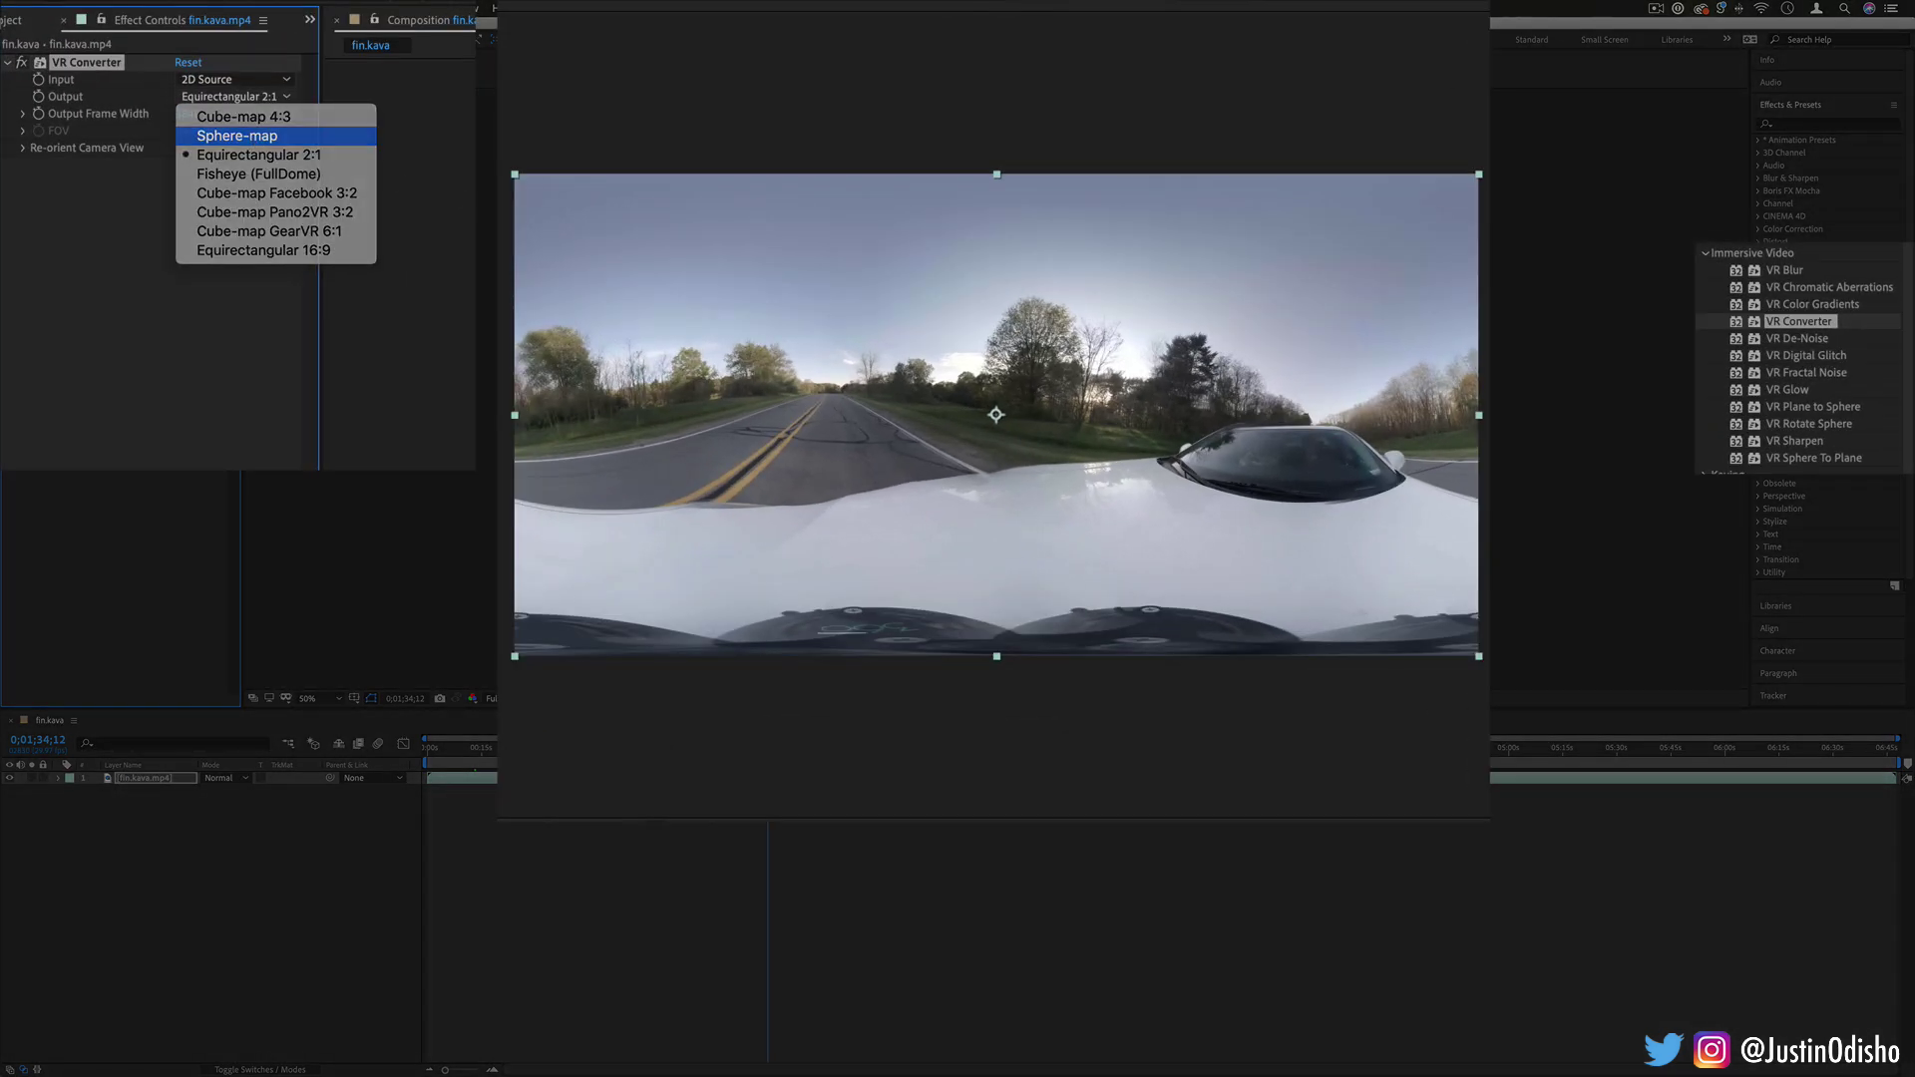
pyautogui.click(236, 136)
pyautogui.press(',')
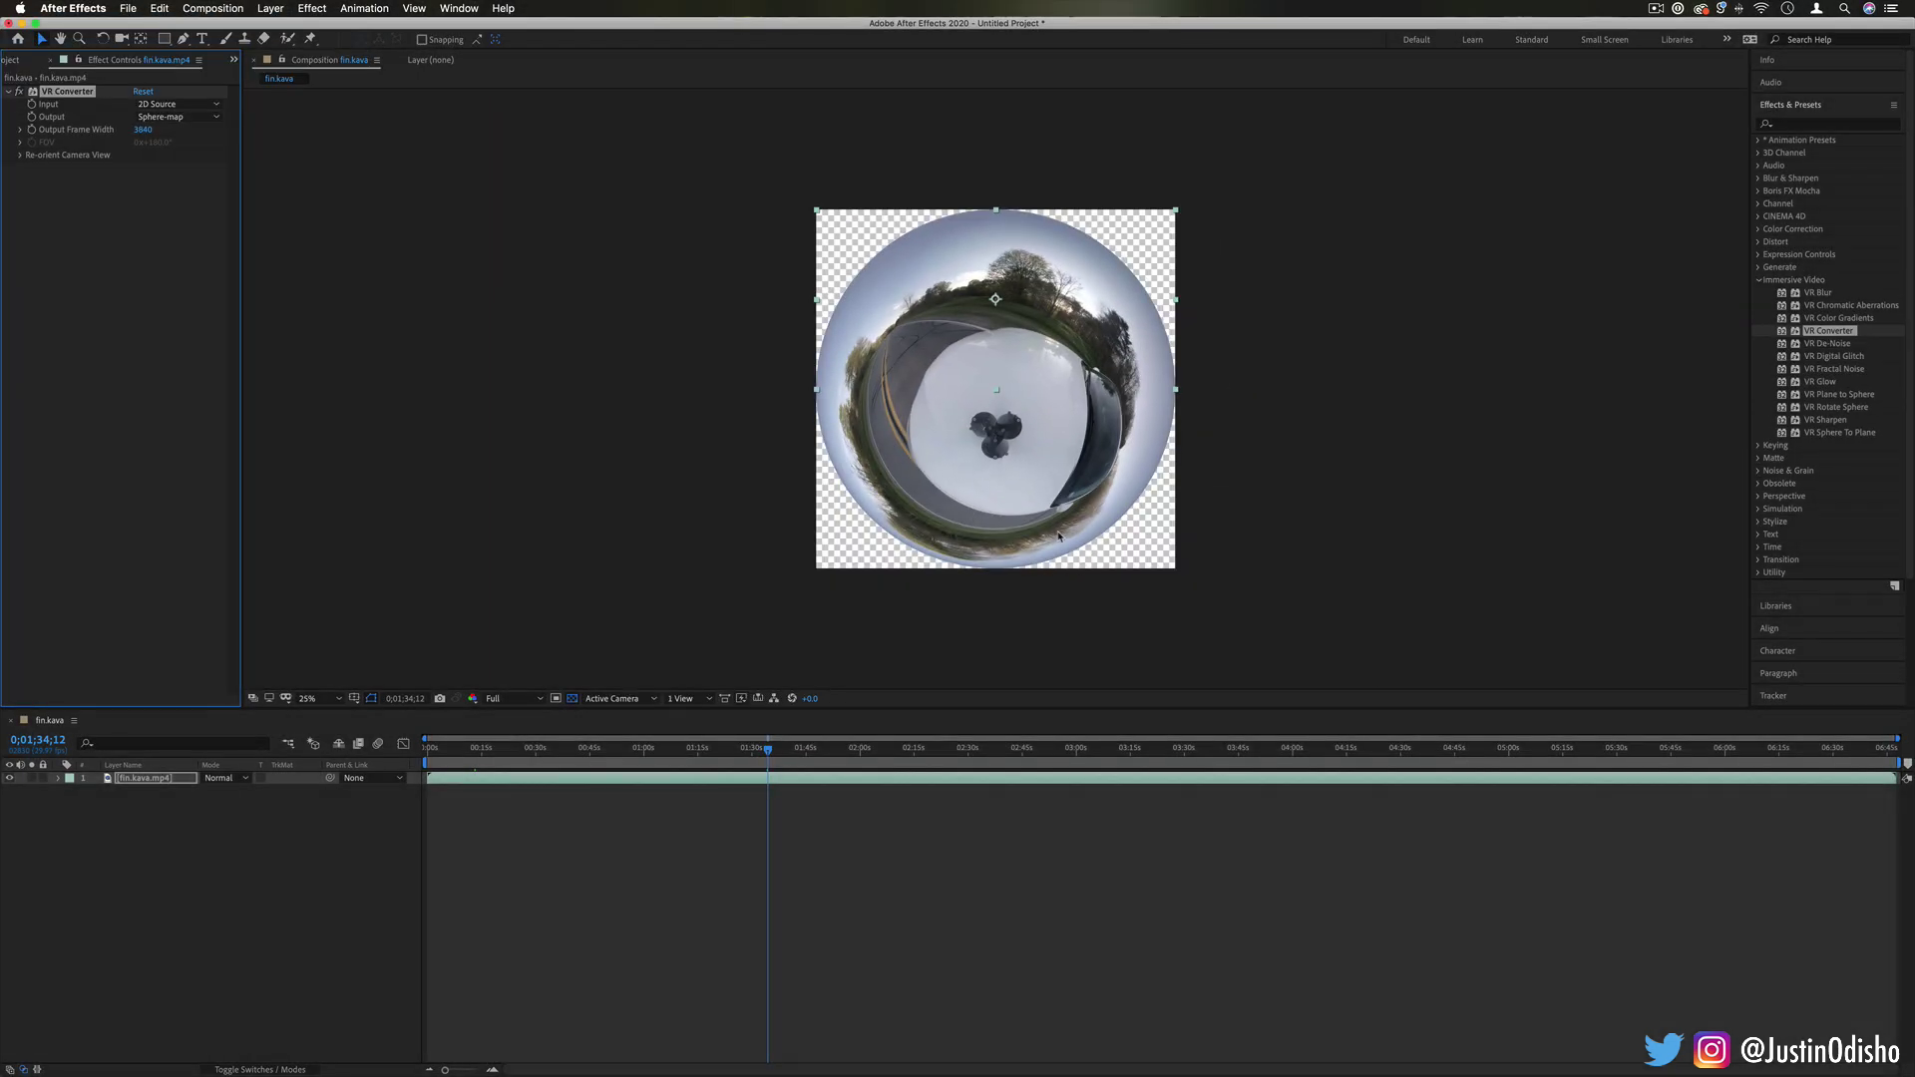
pyautogui.press('.')
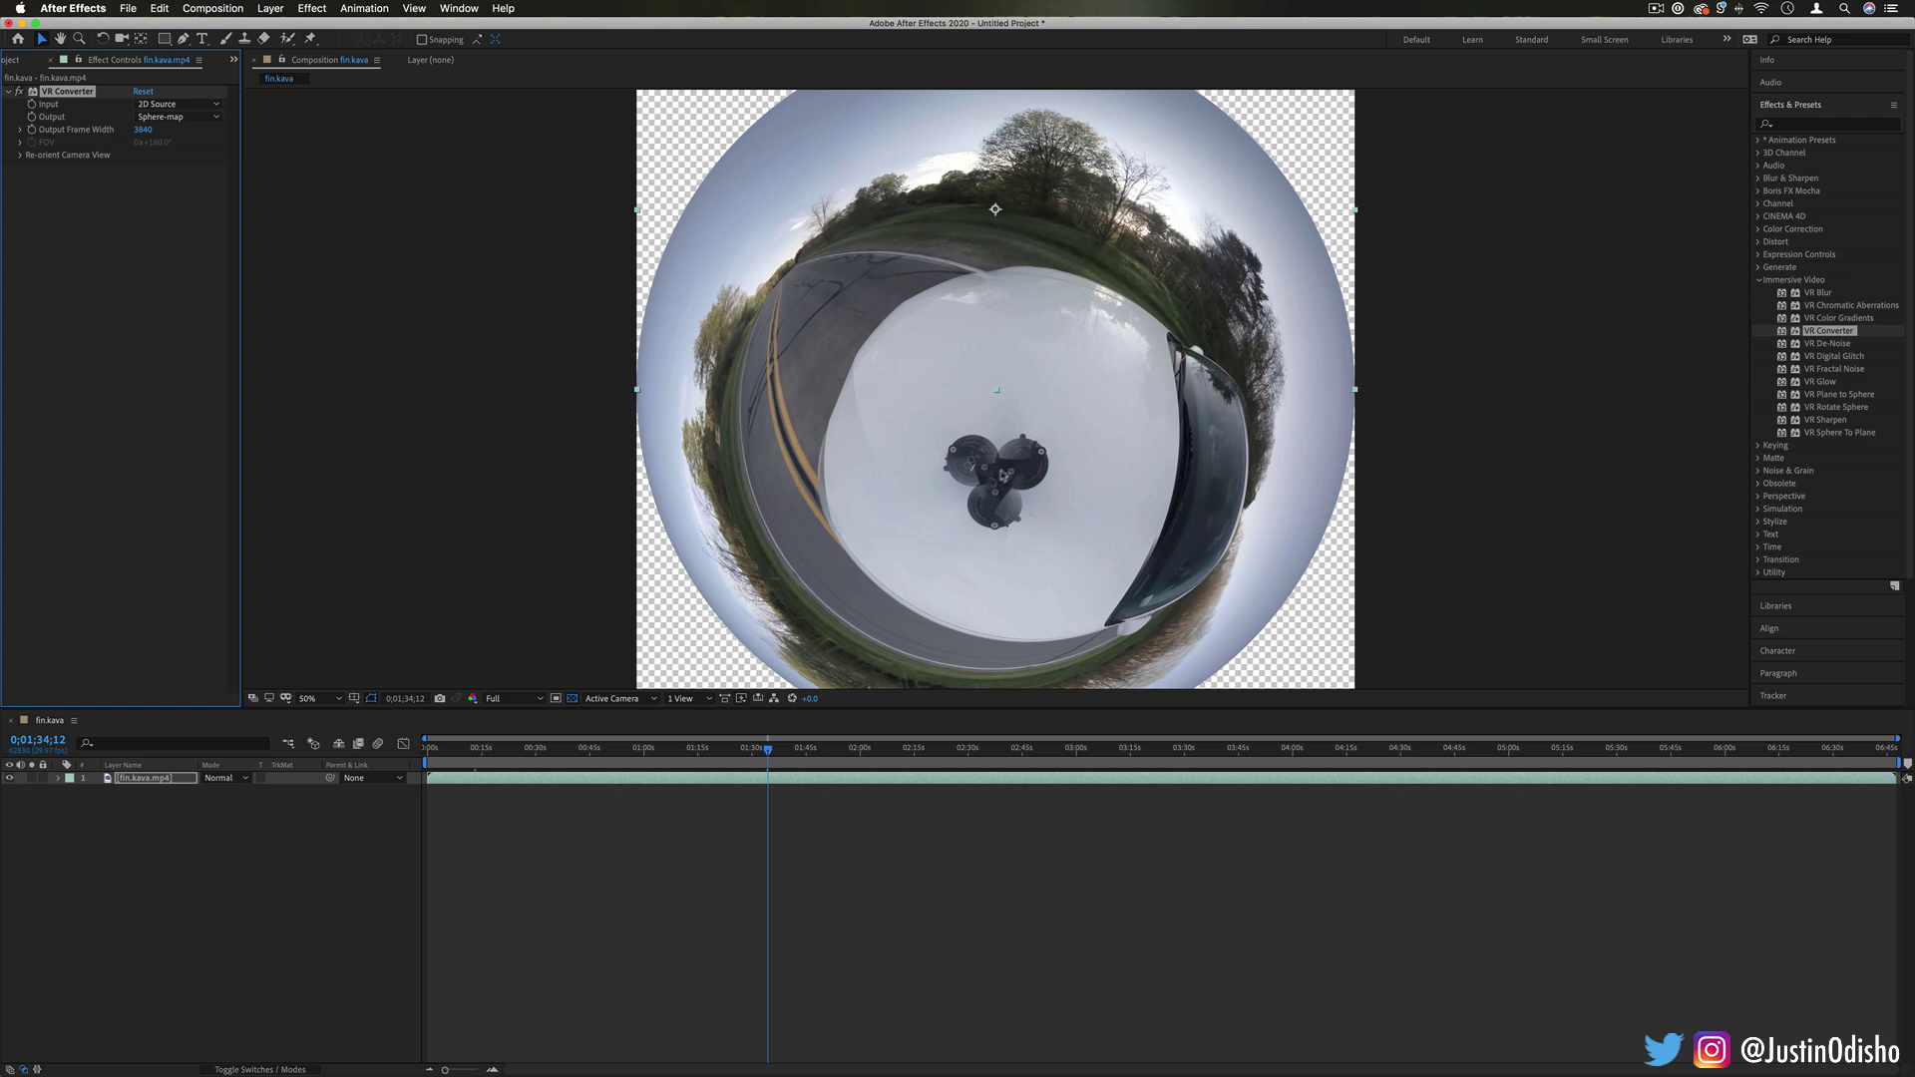
pyautogui.press(',')
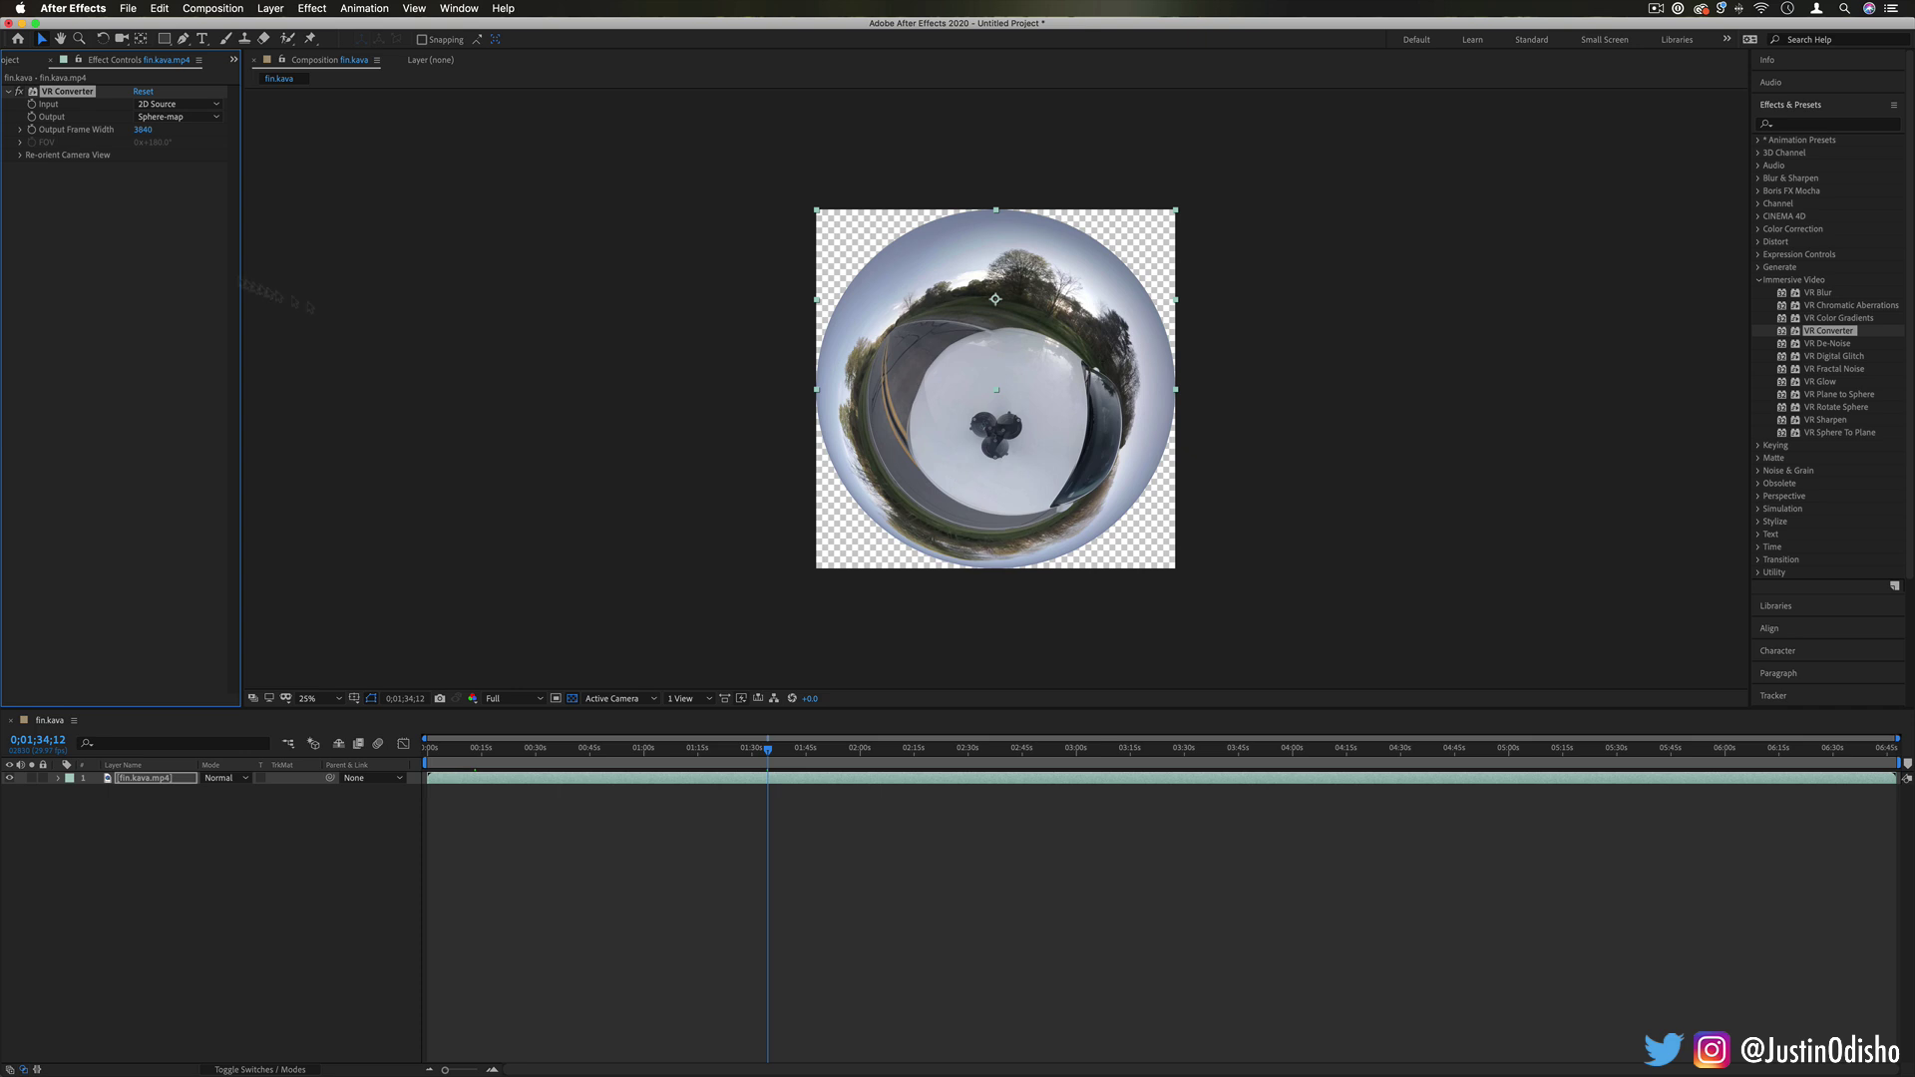
# - Try VR Converter outputs Cube-map Facebook 3:2 and Cube-map GearVR 6:1, then zoom out
pyautogui.click(165, 117)
pyautogui.click(199, 116)
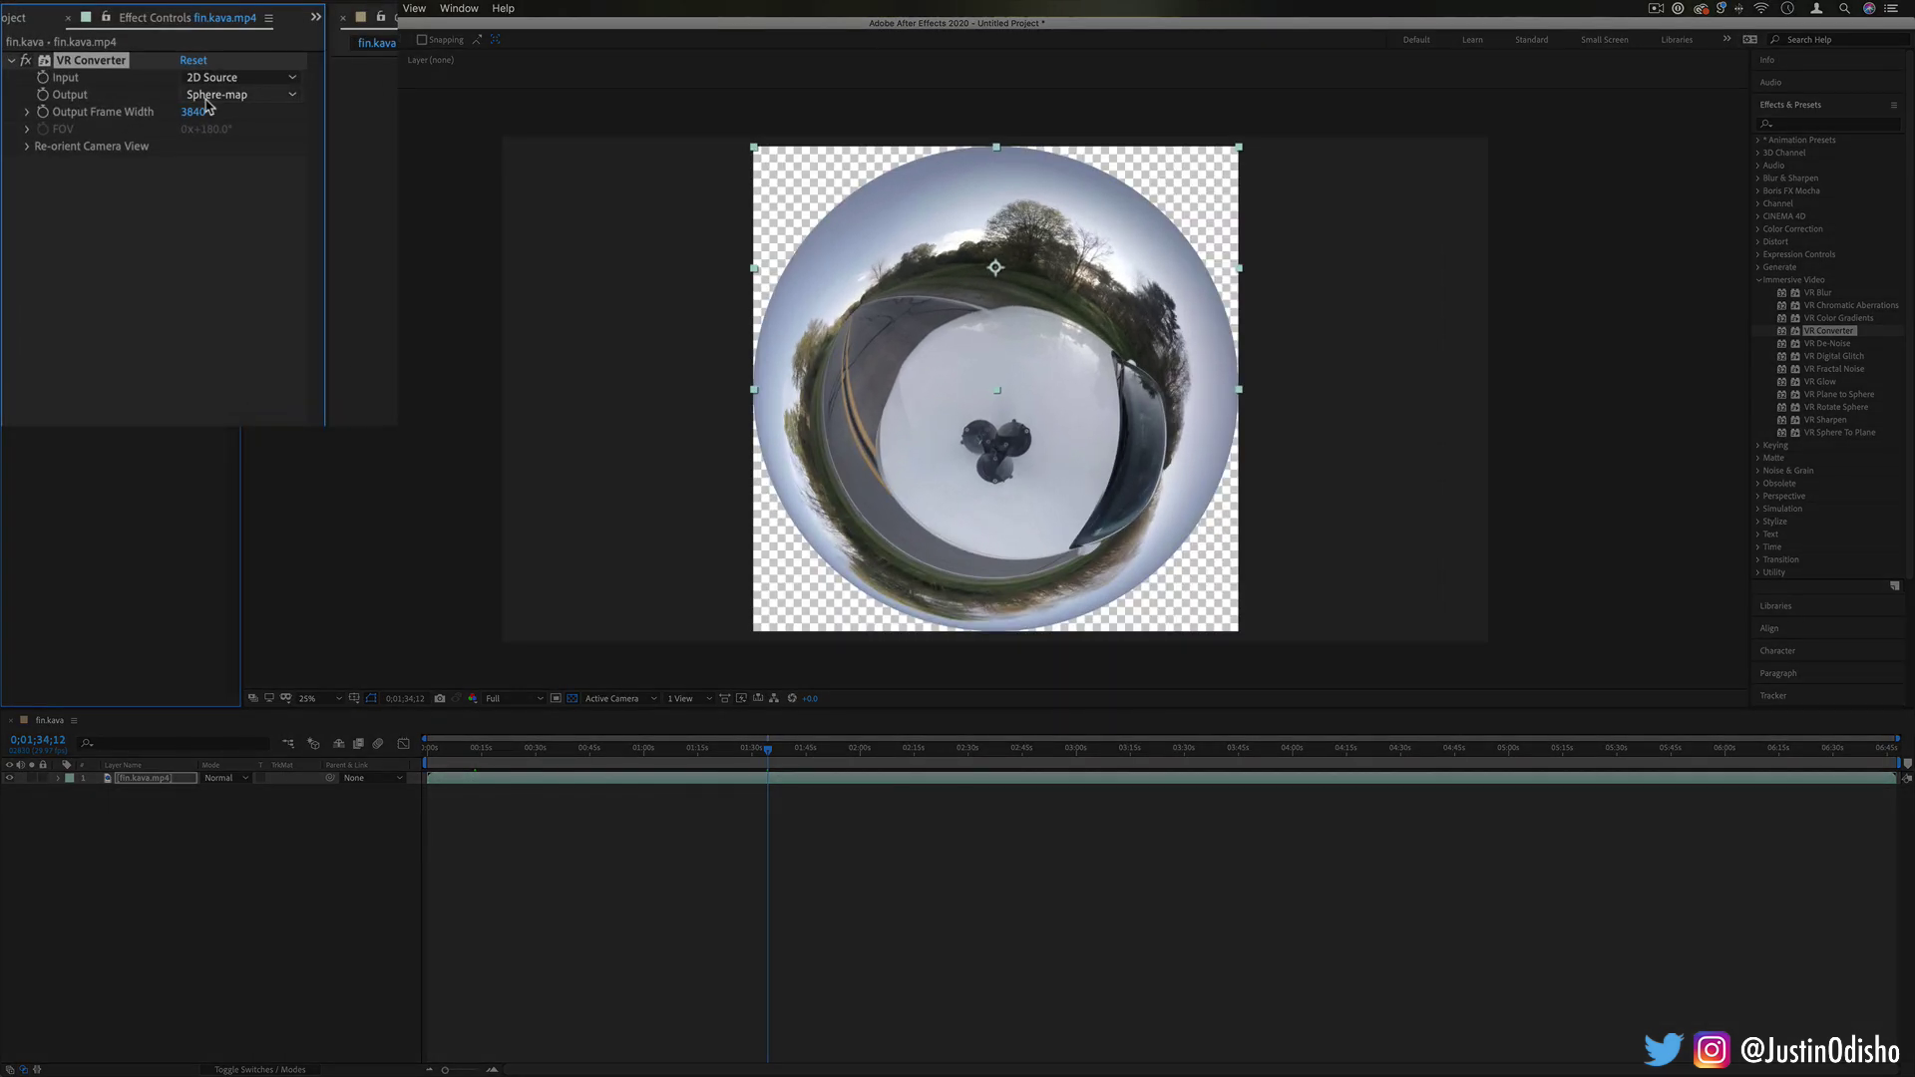
pyautogui.click(160, 117)
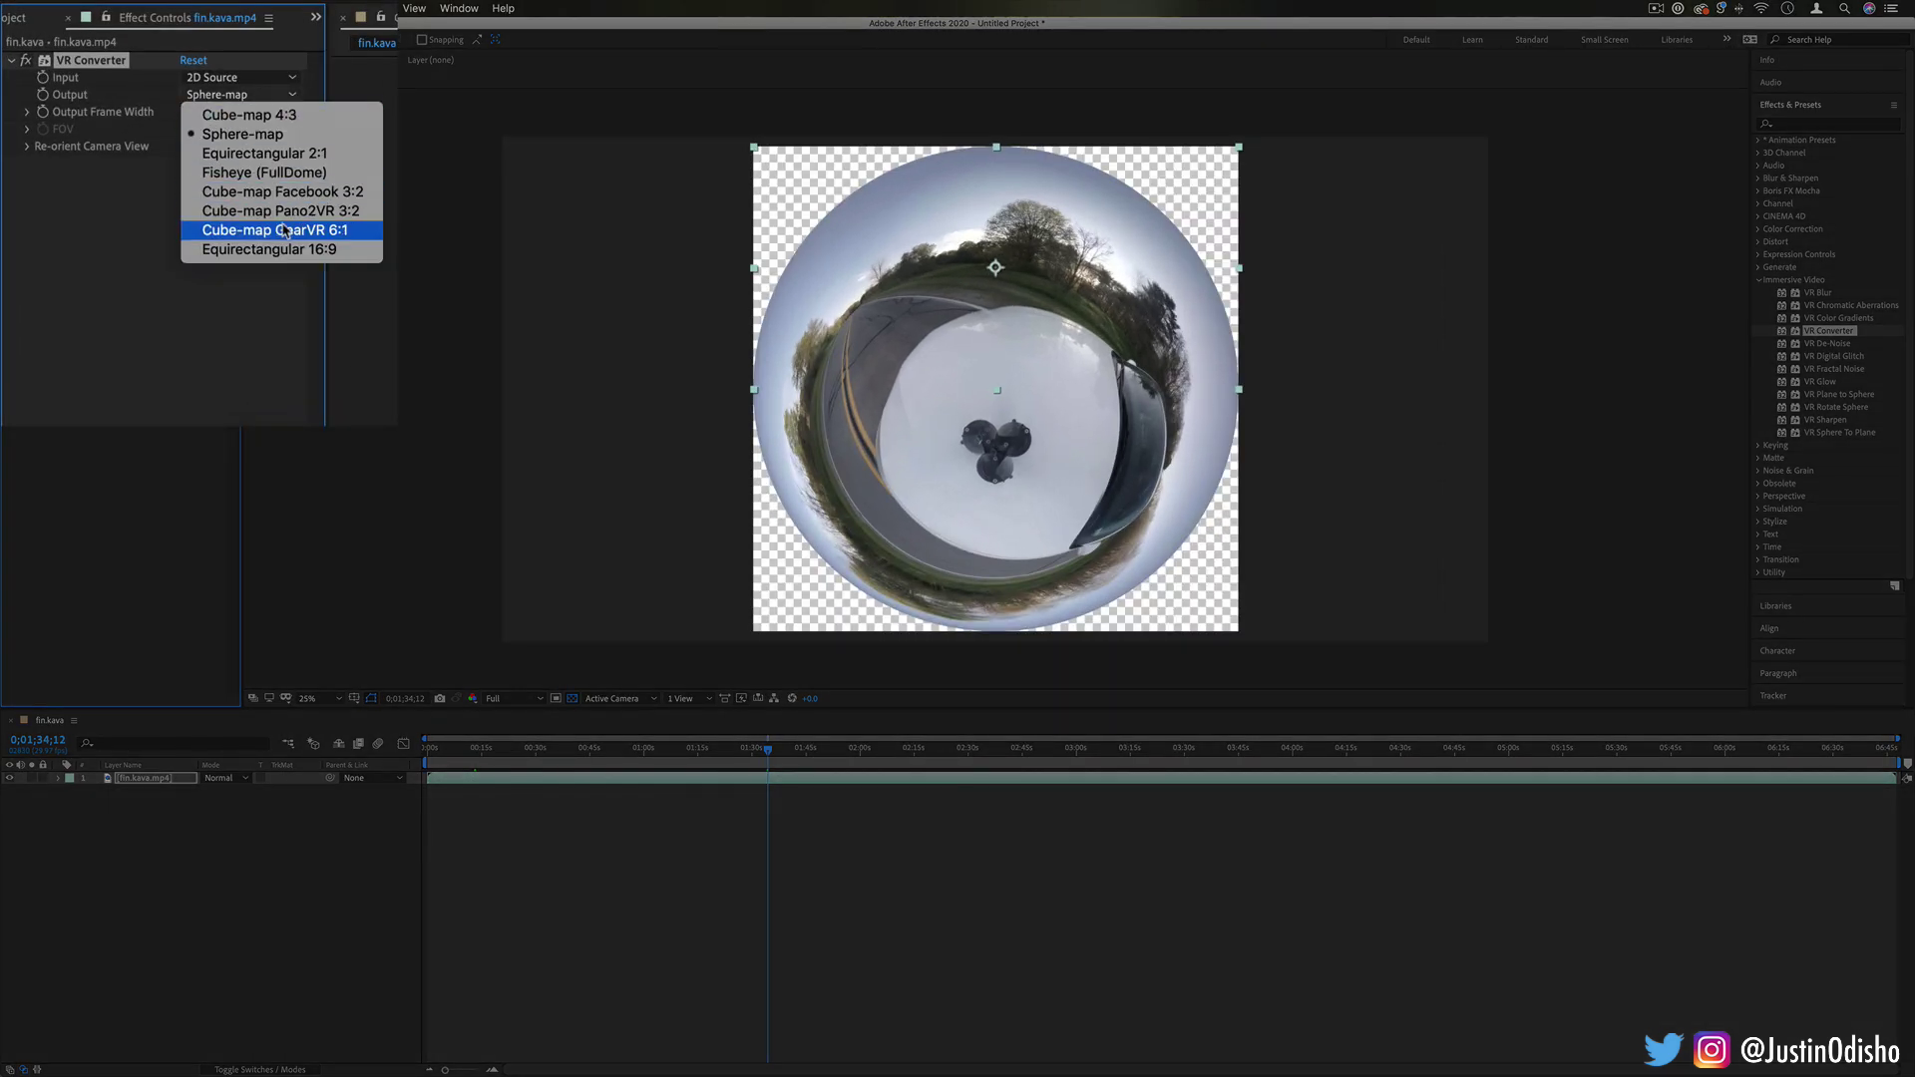
pyautogui.click(288, 192)
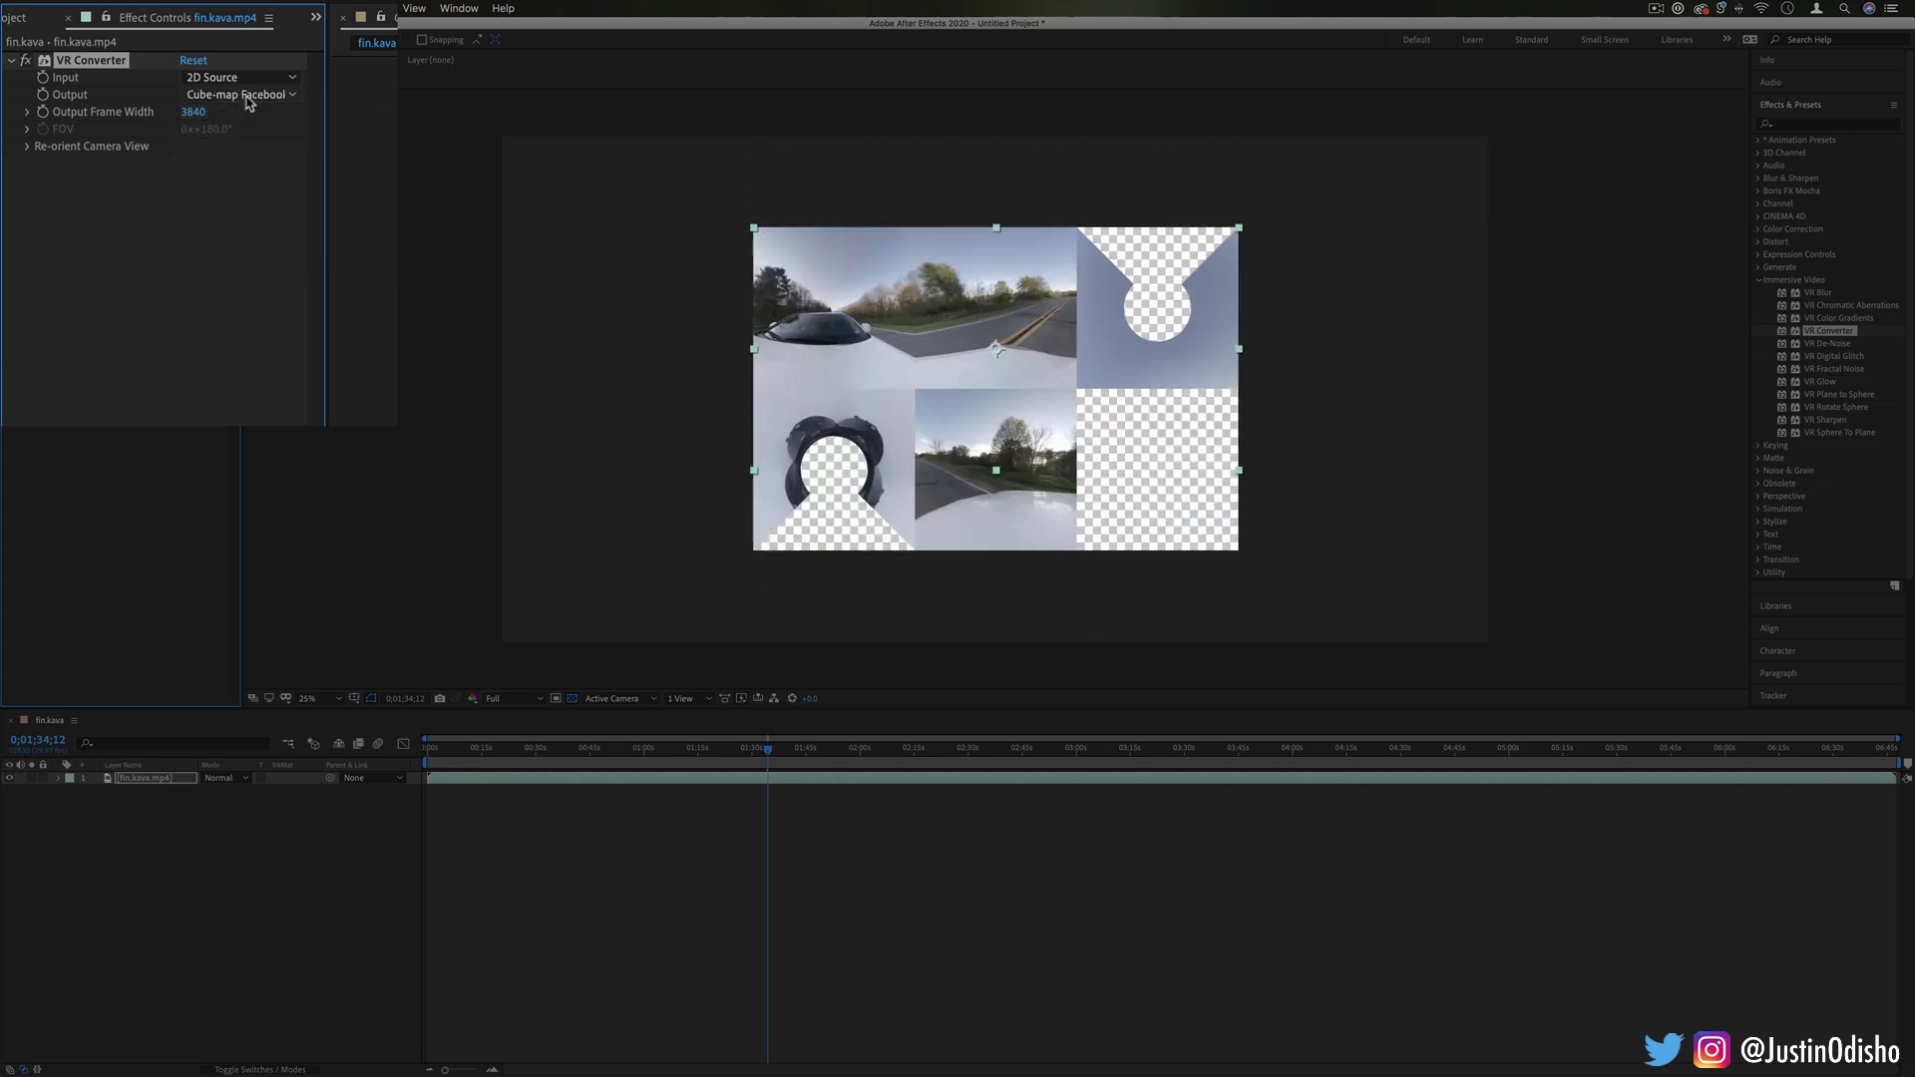
pyautogui.click(249, 95)
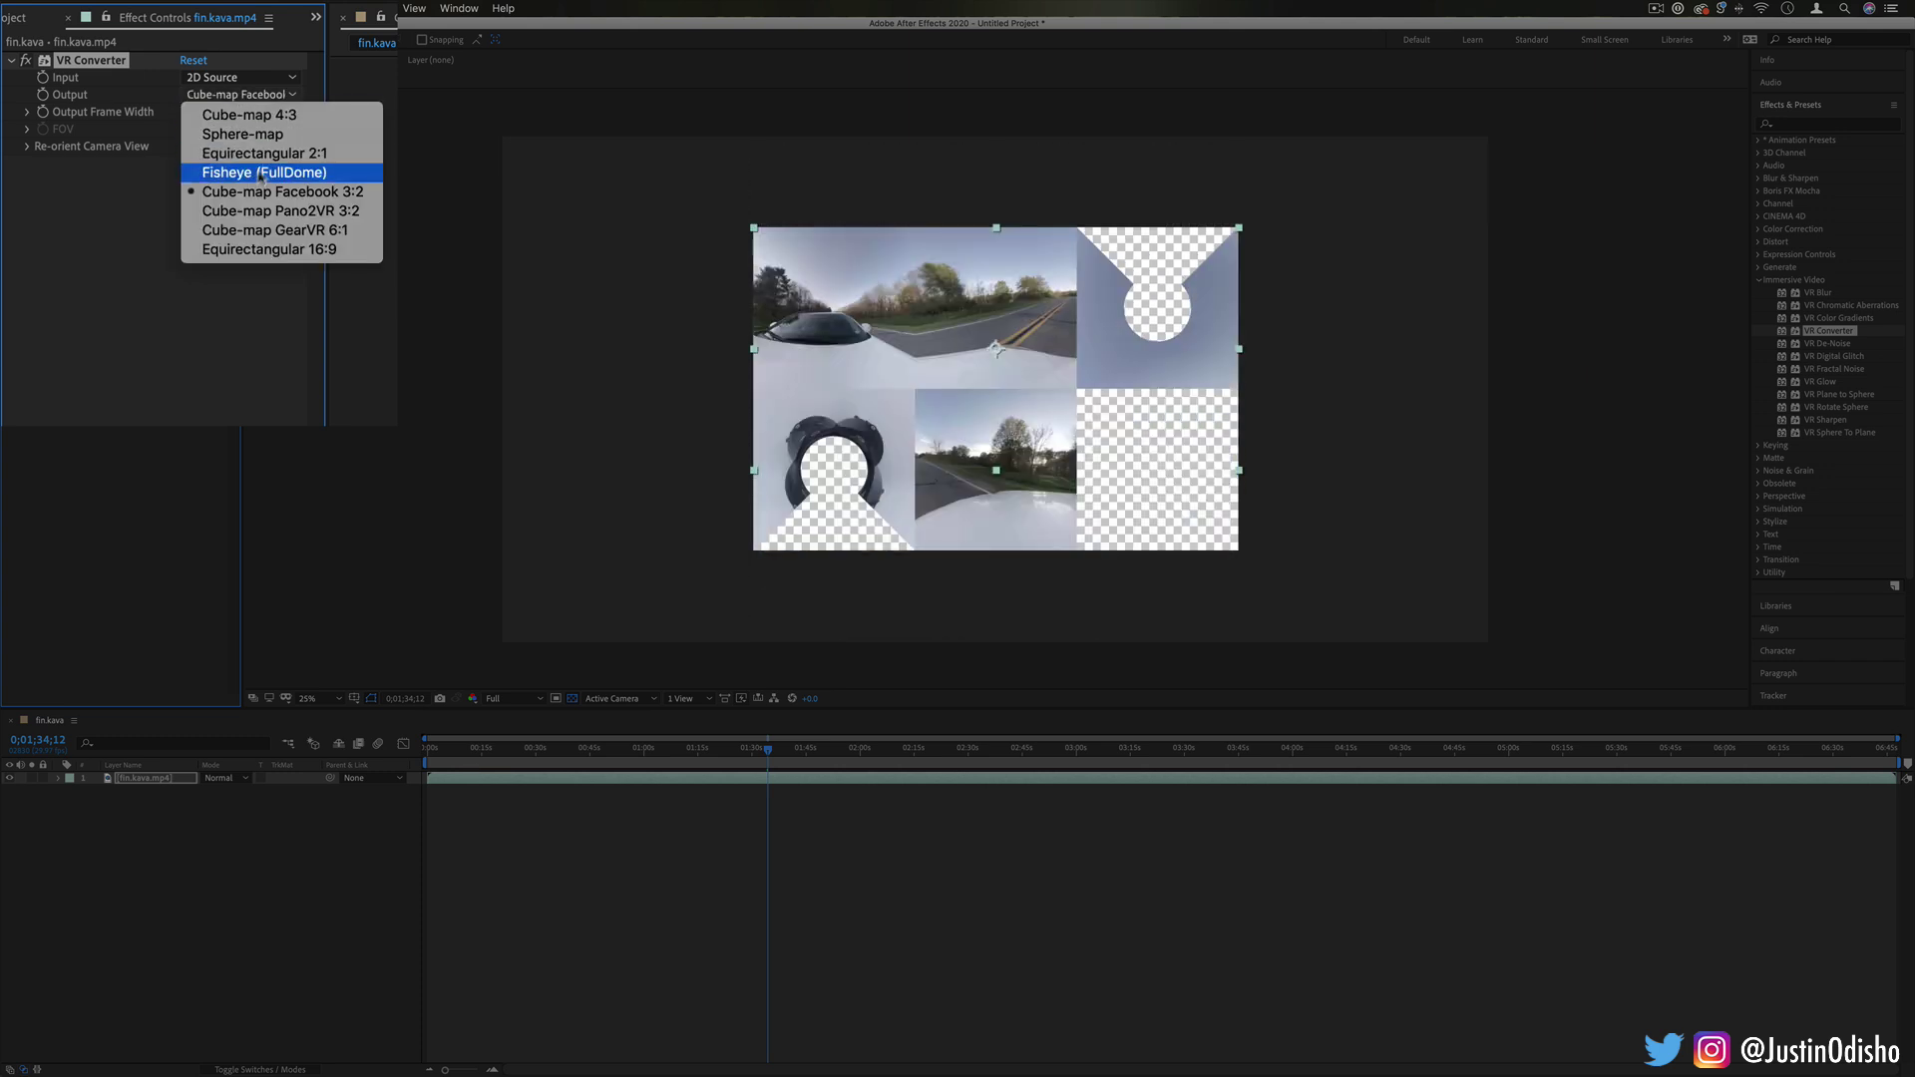
pyautogui.click(271, 237)
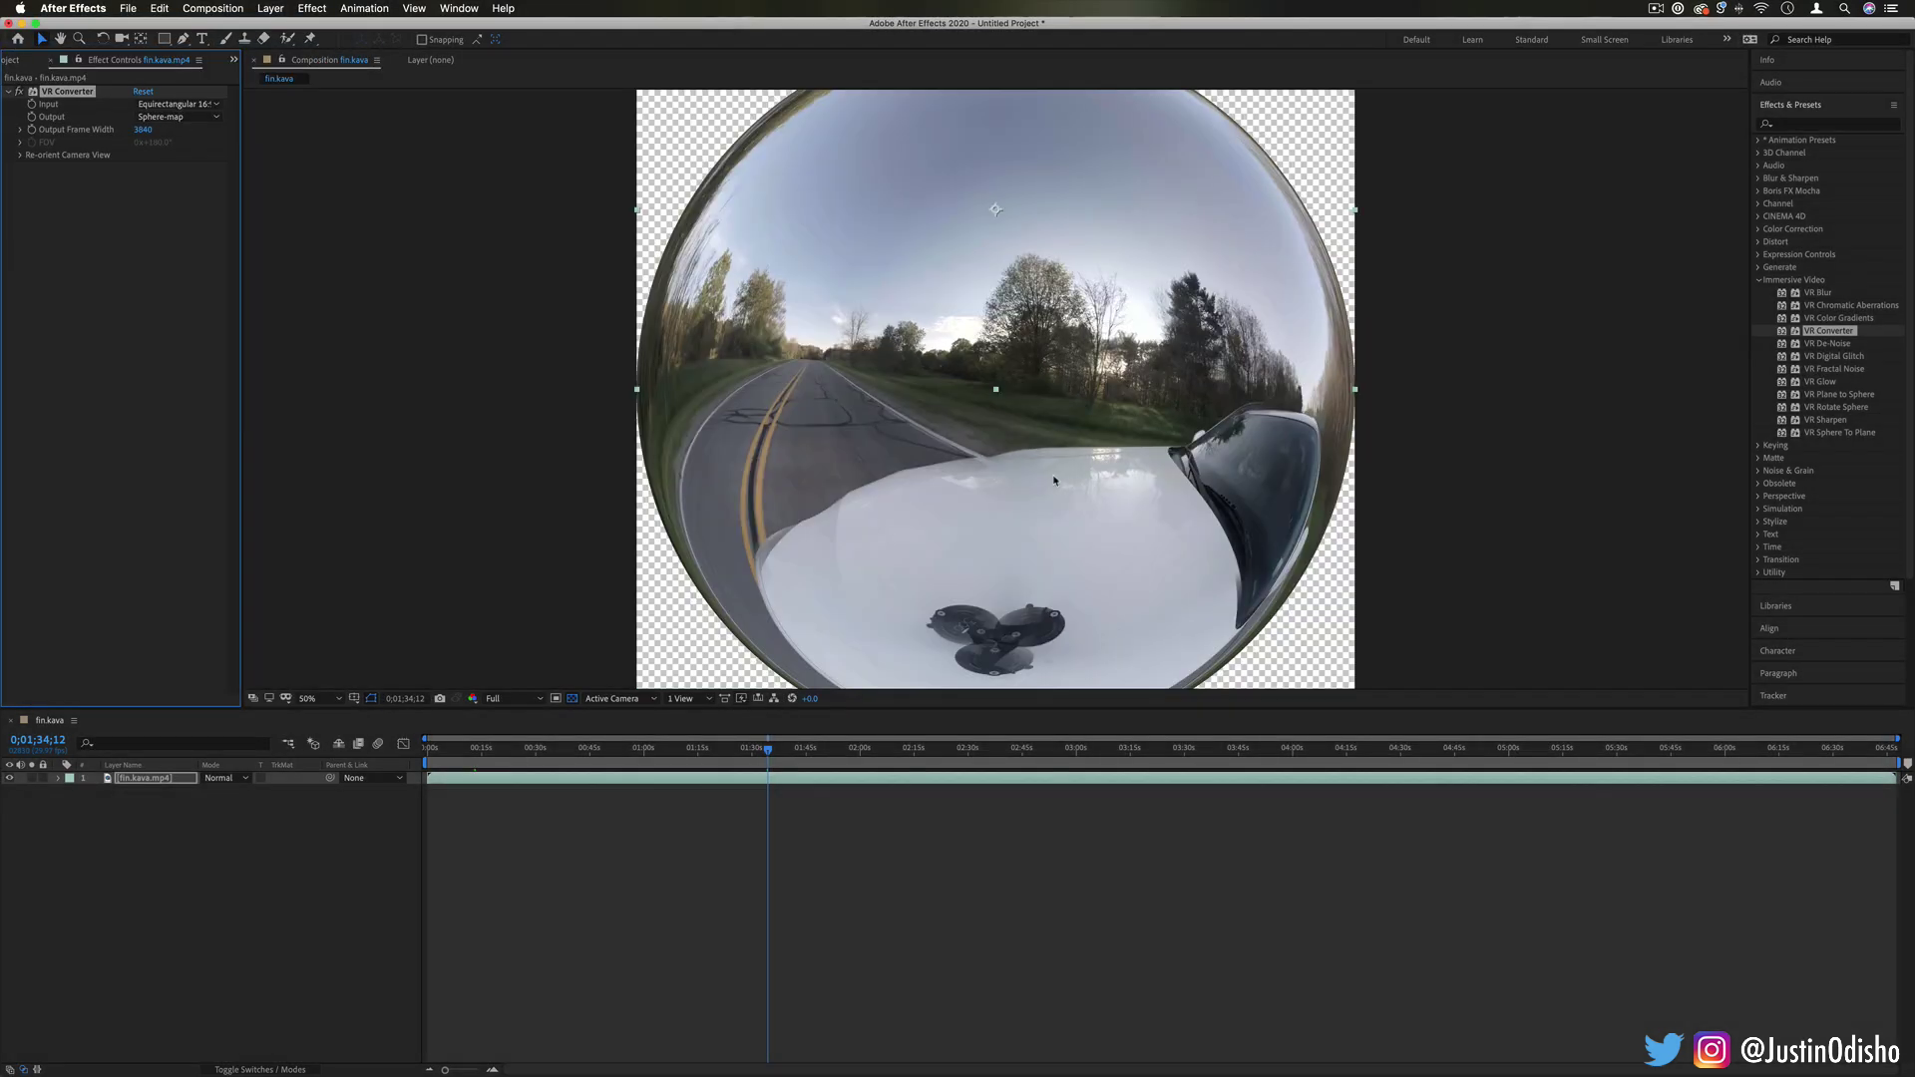
pyautogui.press(',')
pyautogui.press(',')
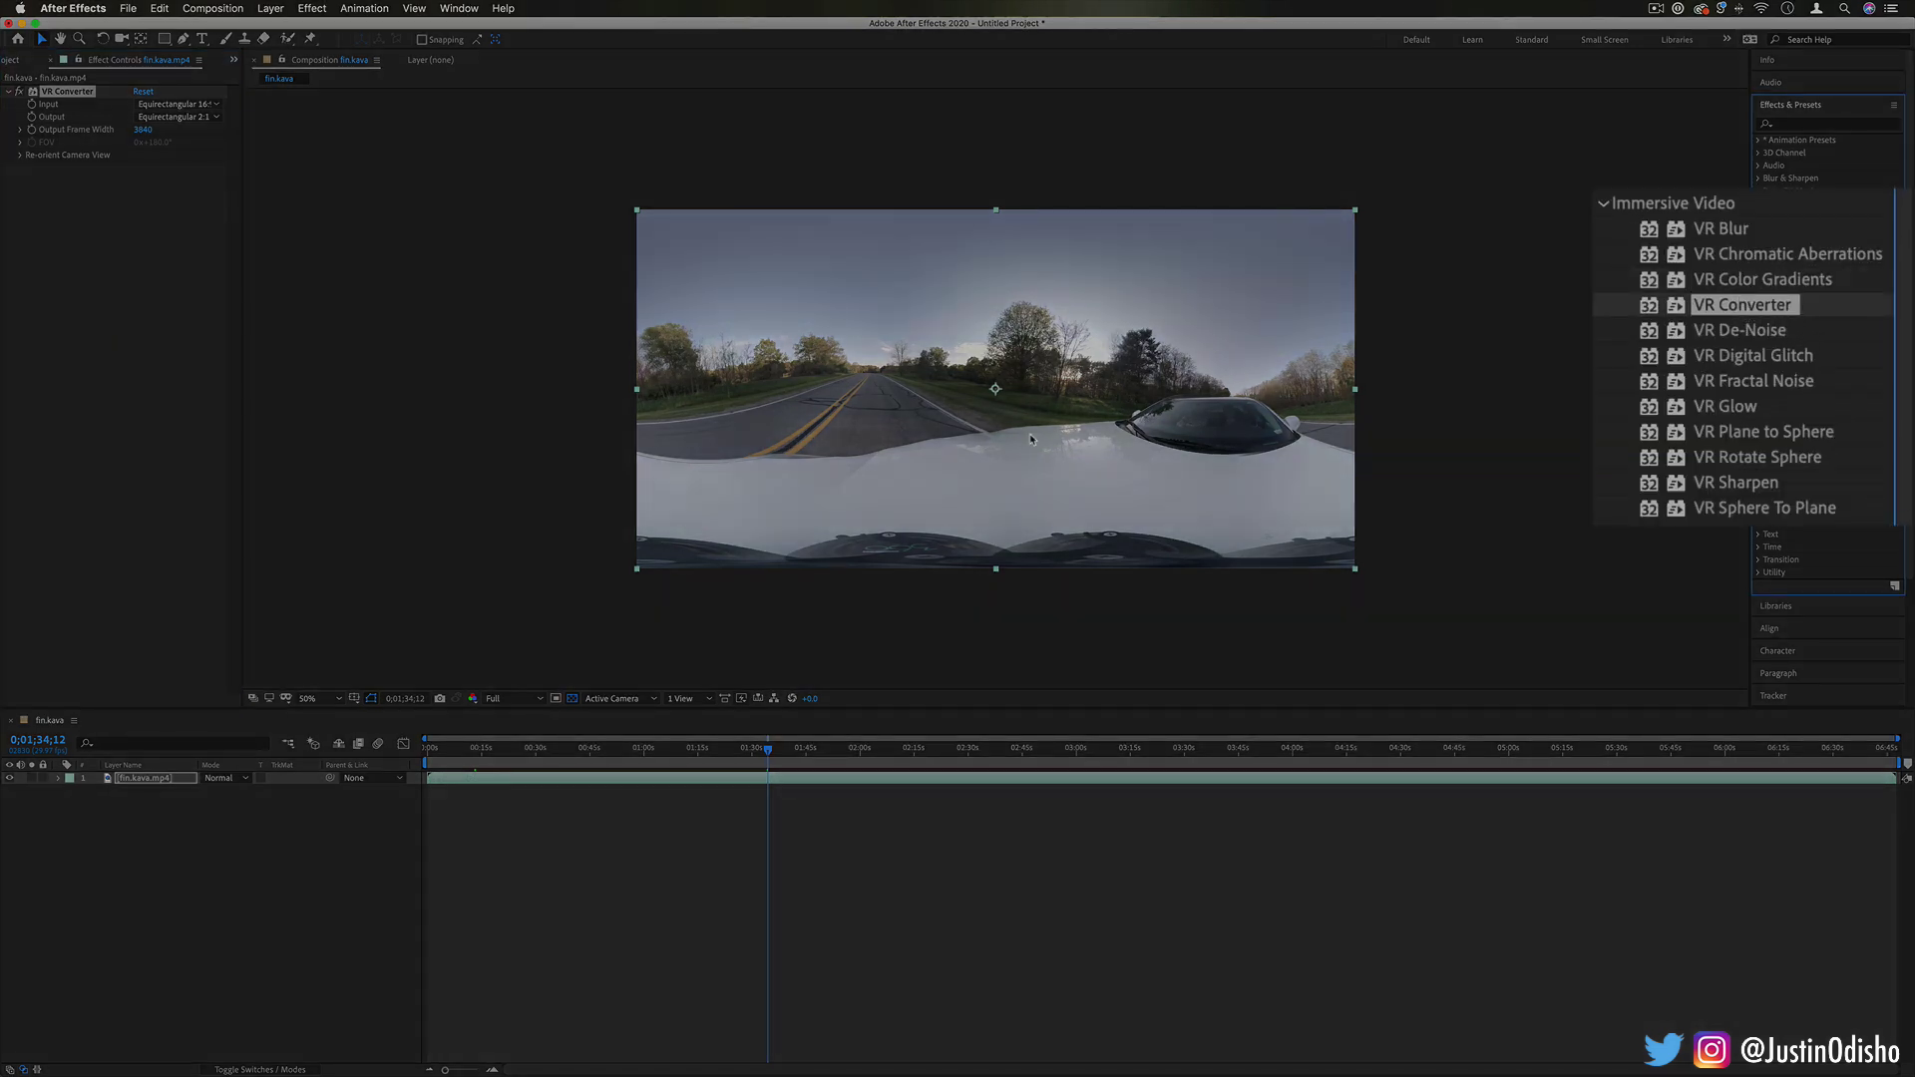
# - Apply VR Digital Glitch to the road footage and inspect it up close
pyautogui.click(1821, 294)
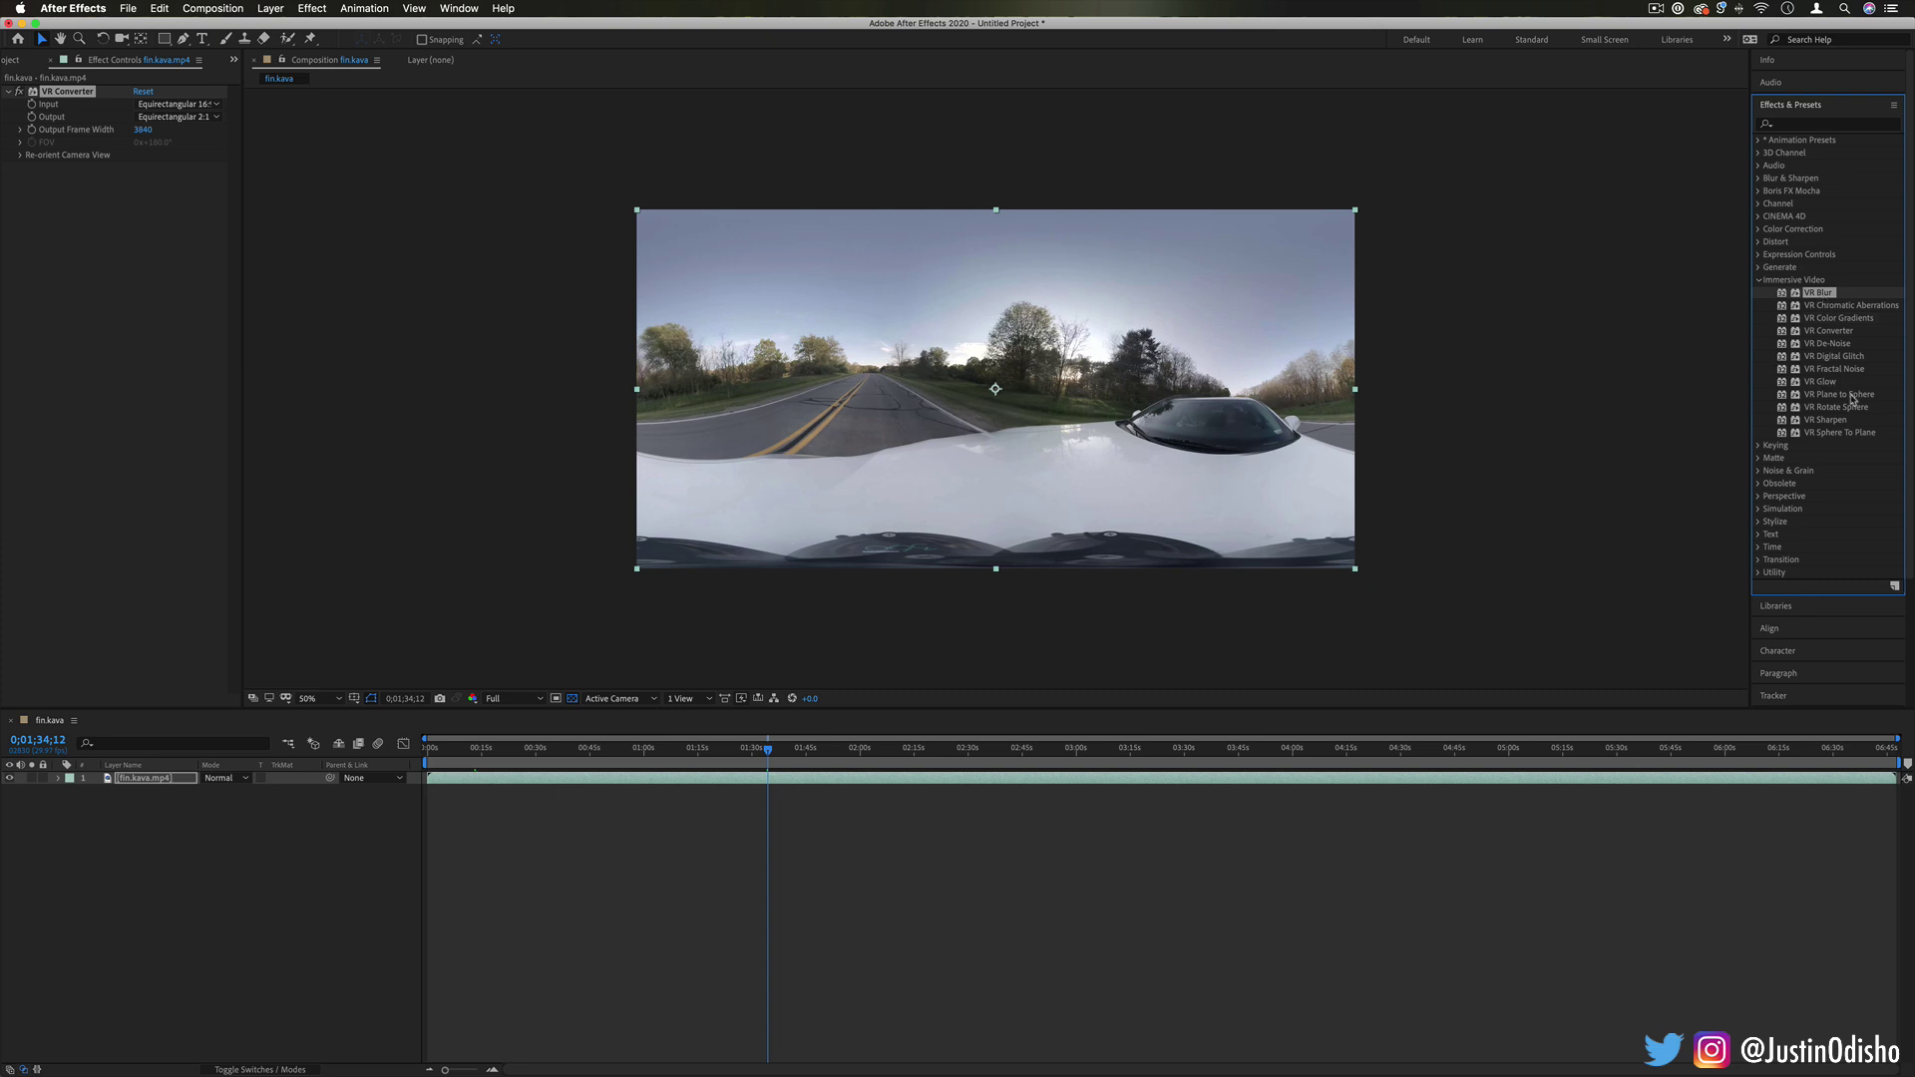
pyautogui.click(1846, 357)
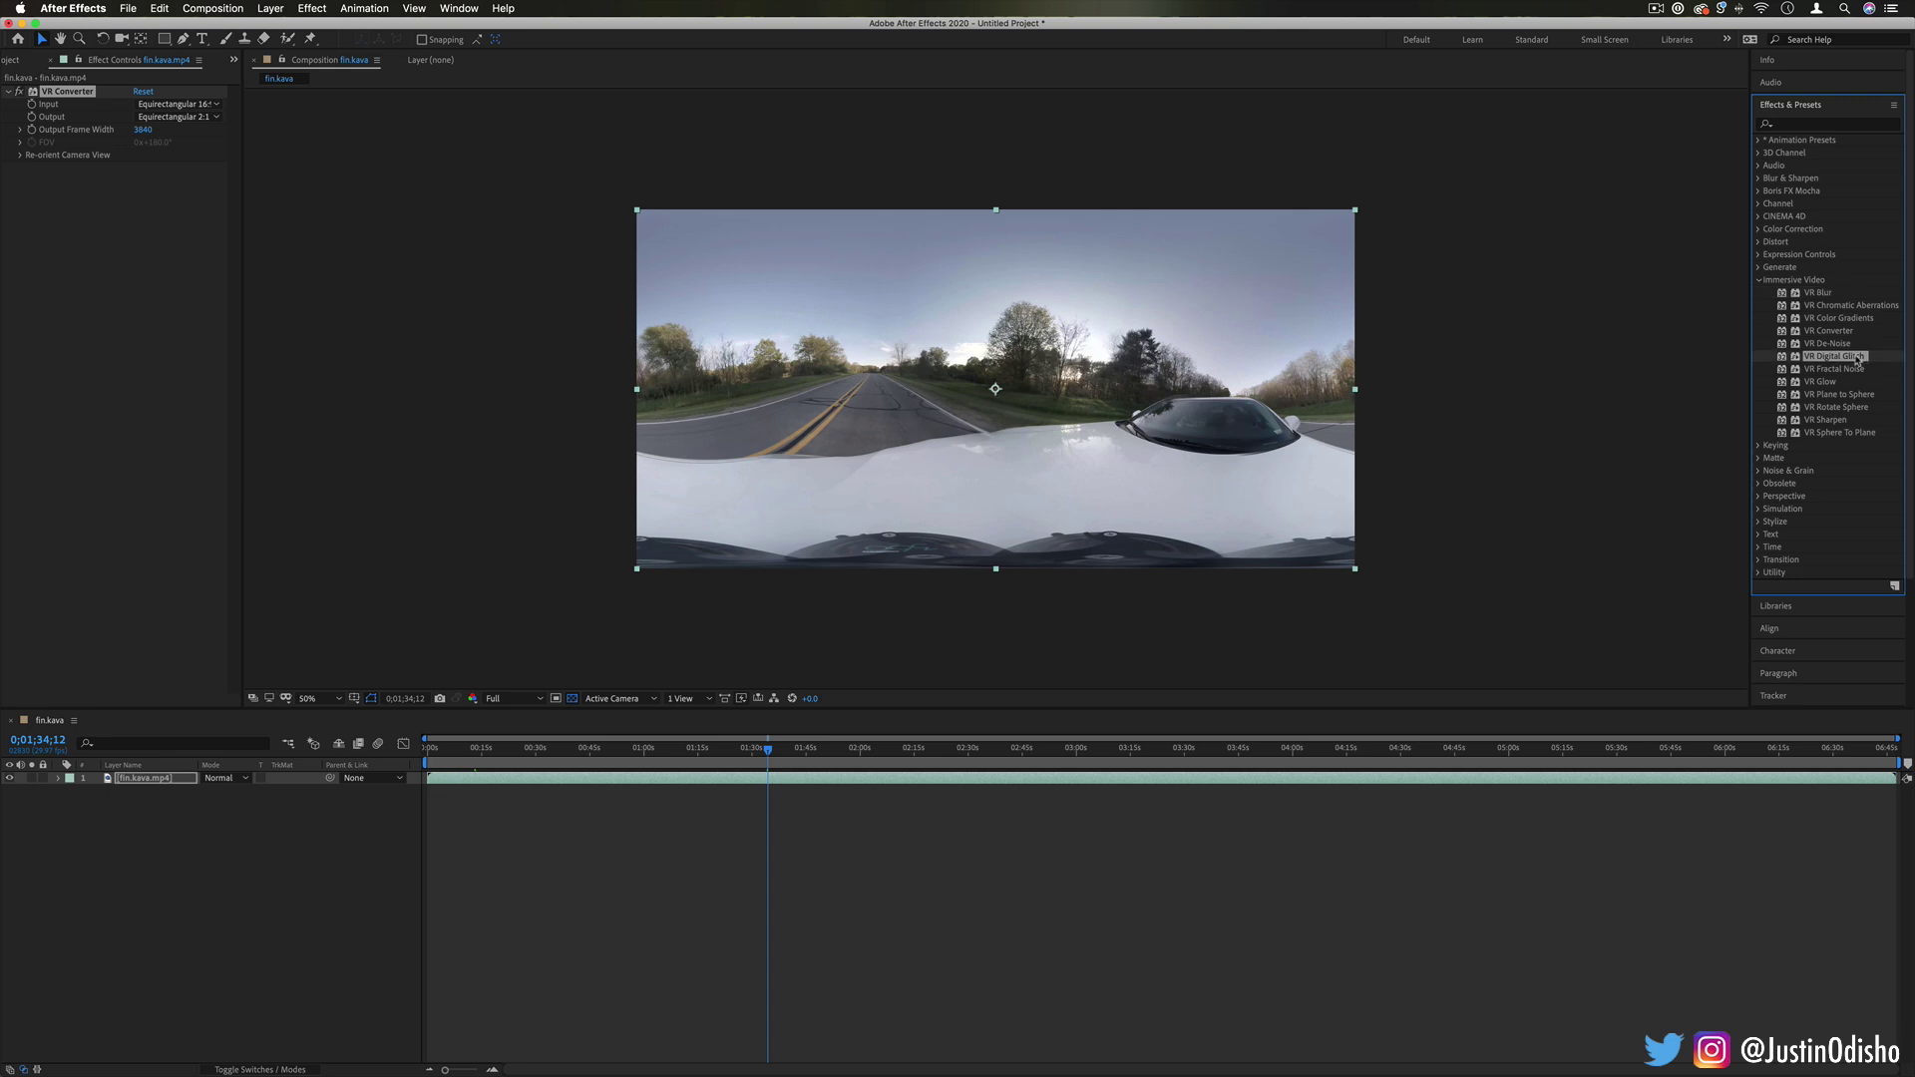
pyautogui.moveTo(1854, 361); pyautogui.dragTo(1102, 377)
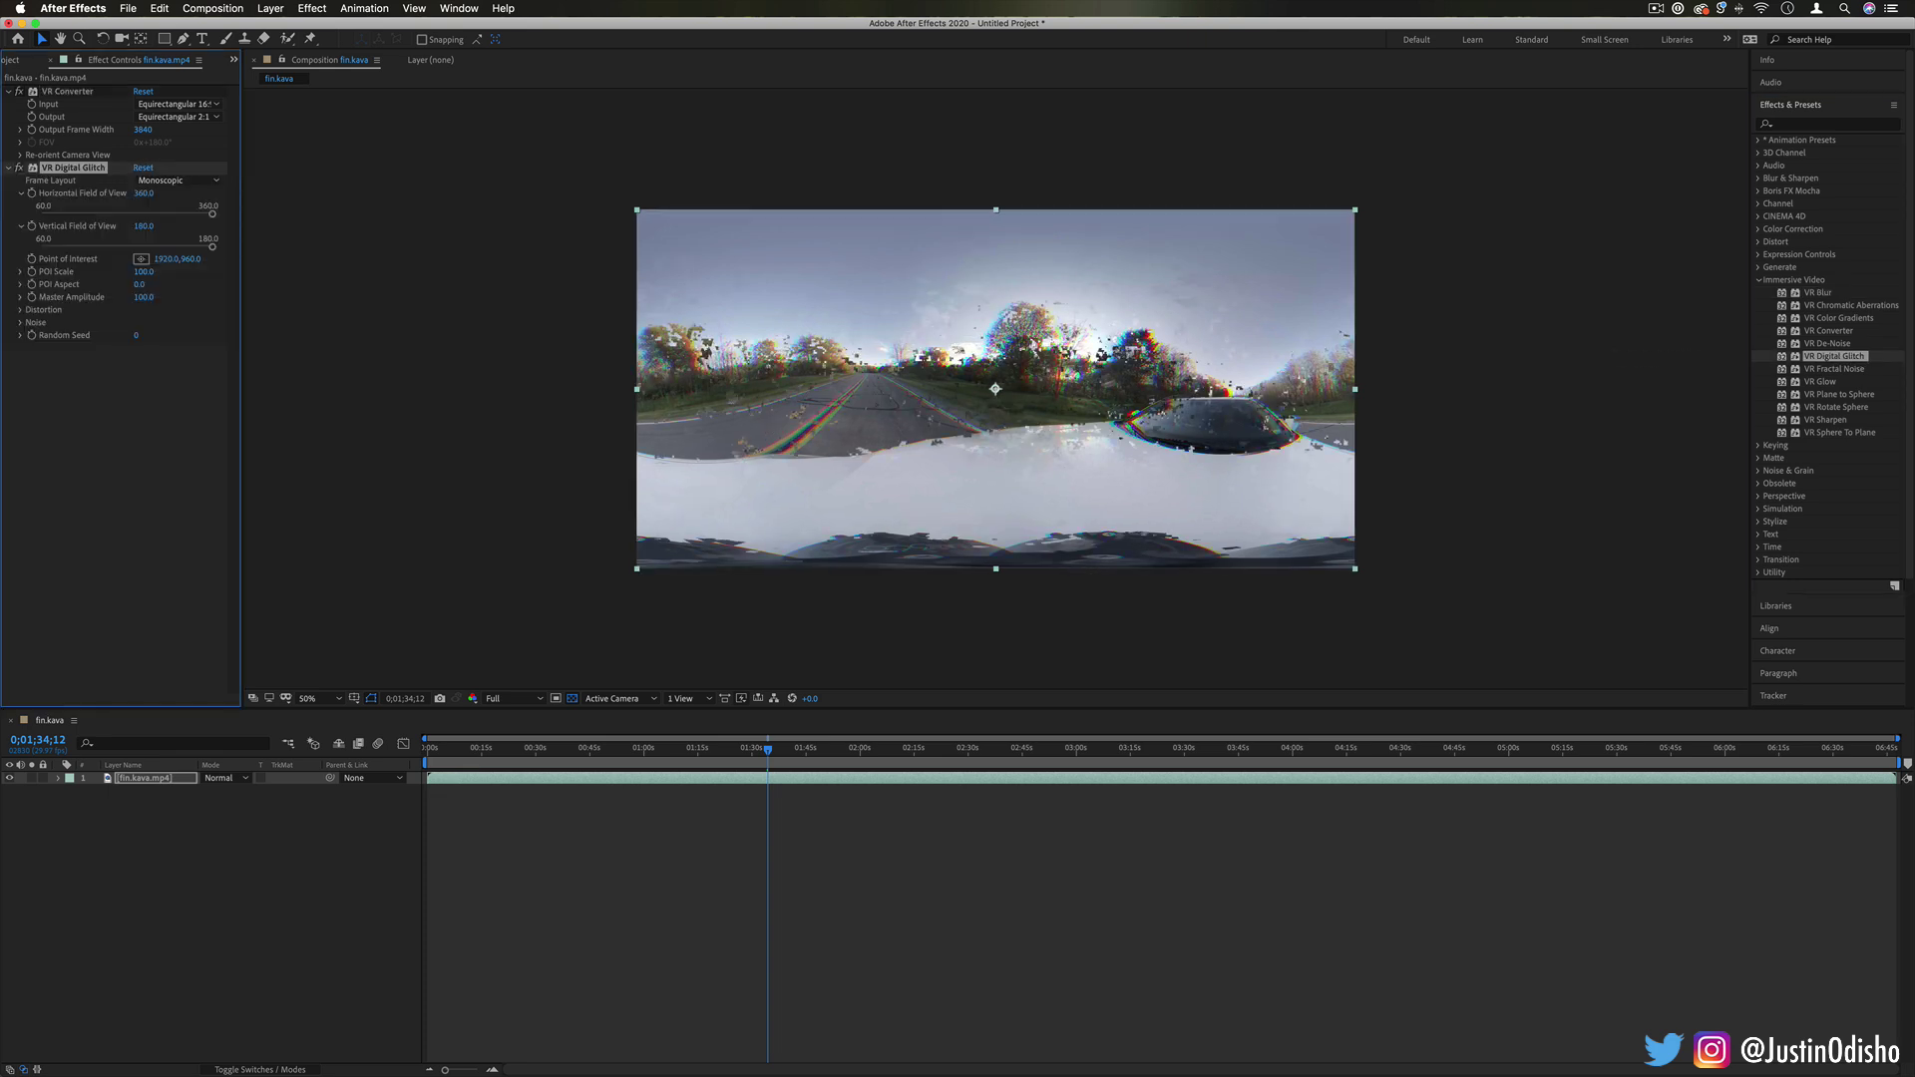
pyautogui.press('.')
pyautogui.press(',')
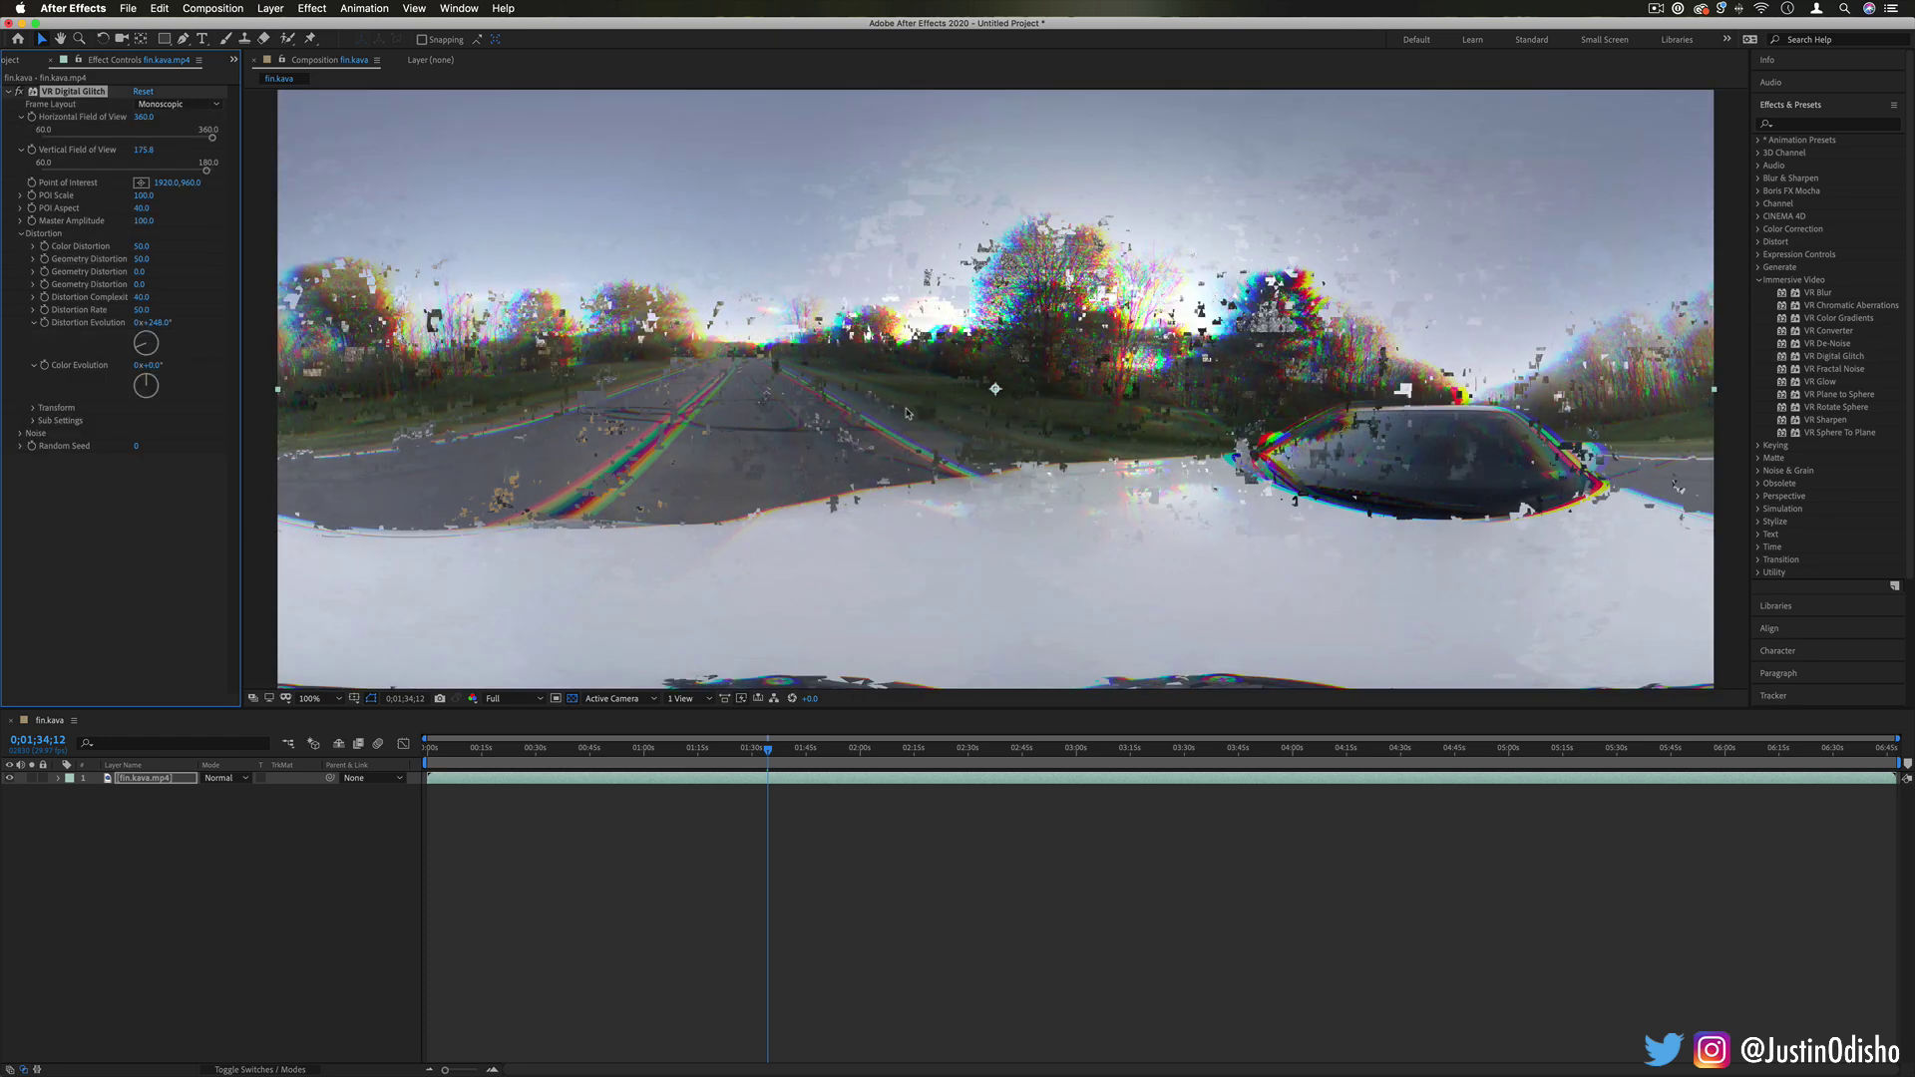
pyautogui.press(',')
# - Set Distortion Evolution to 1x+63° and raise Color Distortion from 50 to 88
pyautogui.moveTo(137, 347); pyautogui.dragTo(145, 362)
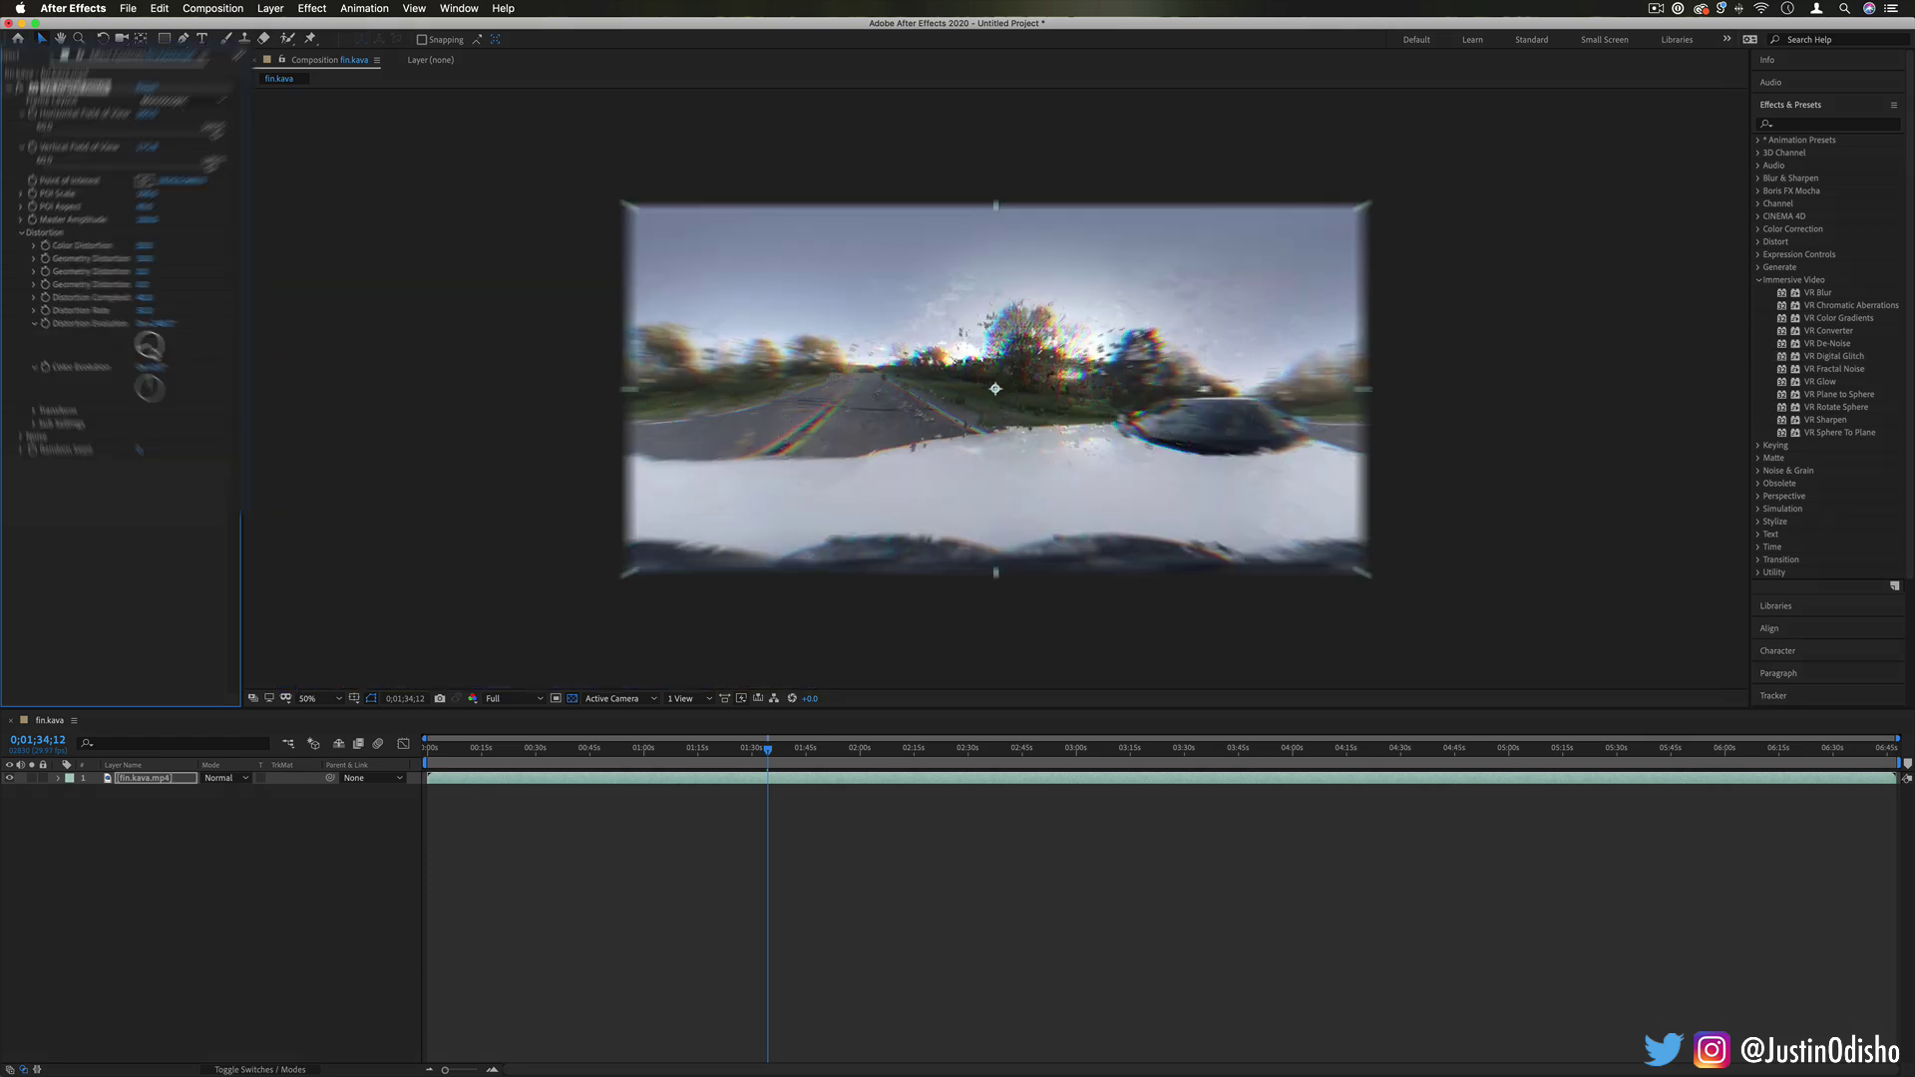
pyautogui.moveTo(230, 499); pyautogui.dragTo(250, 457)
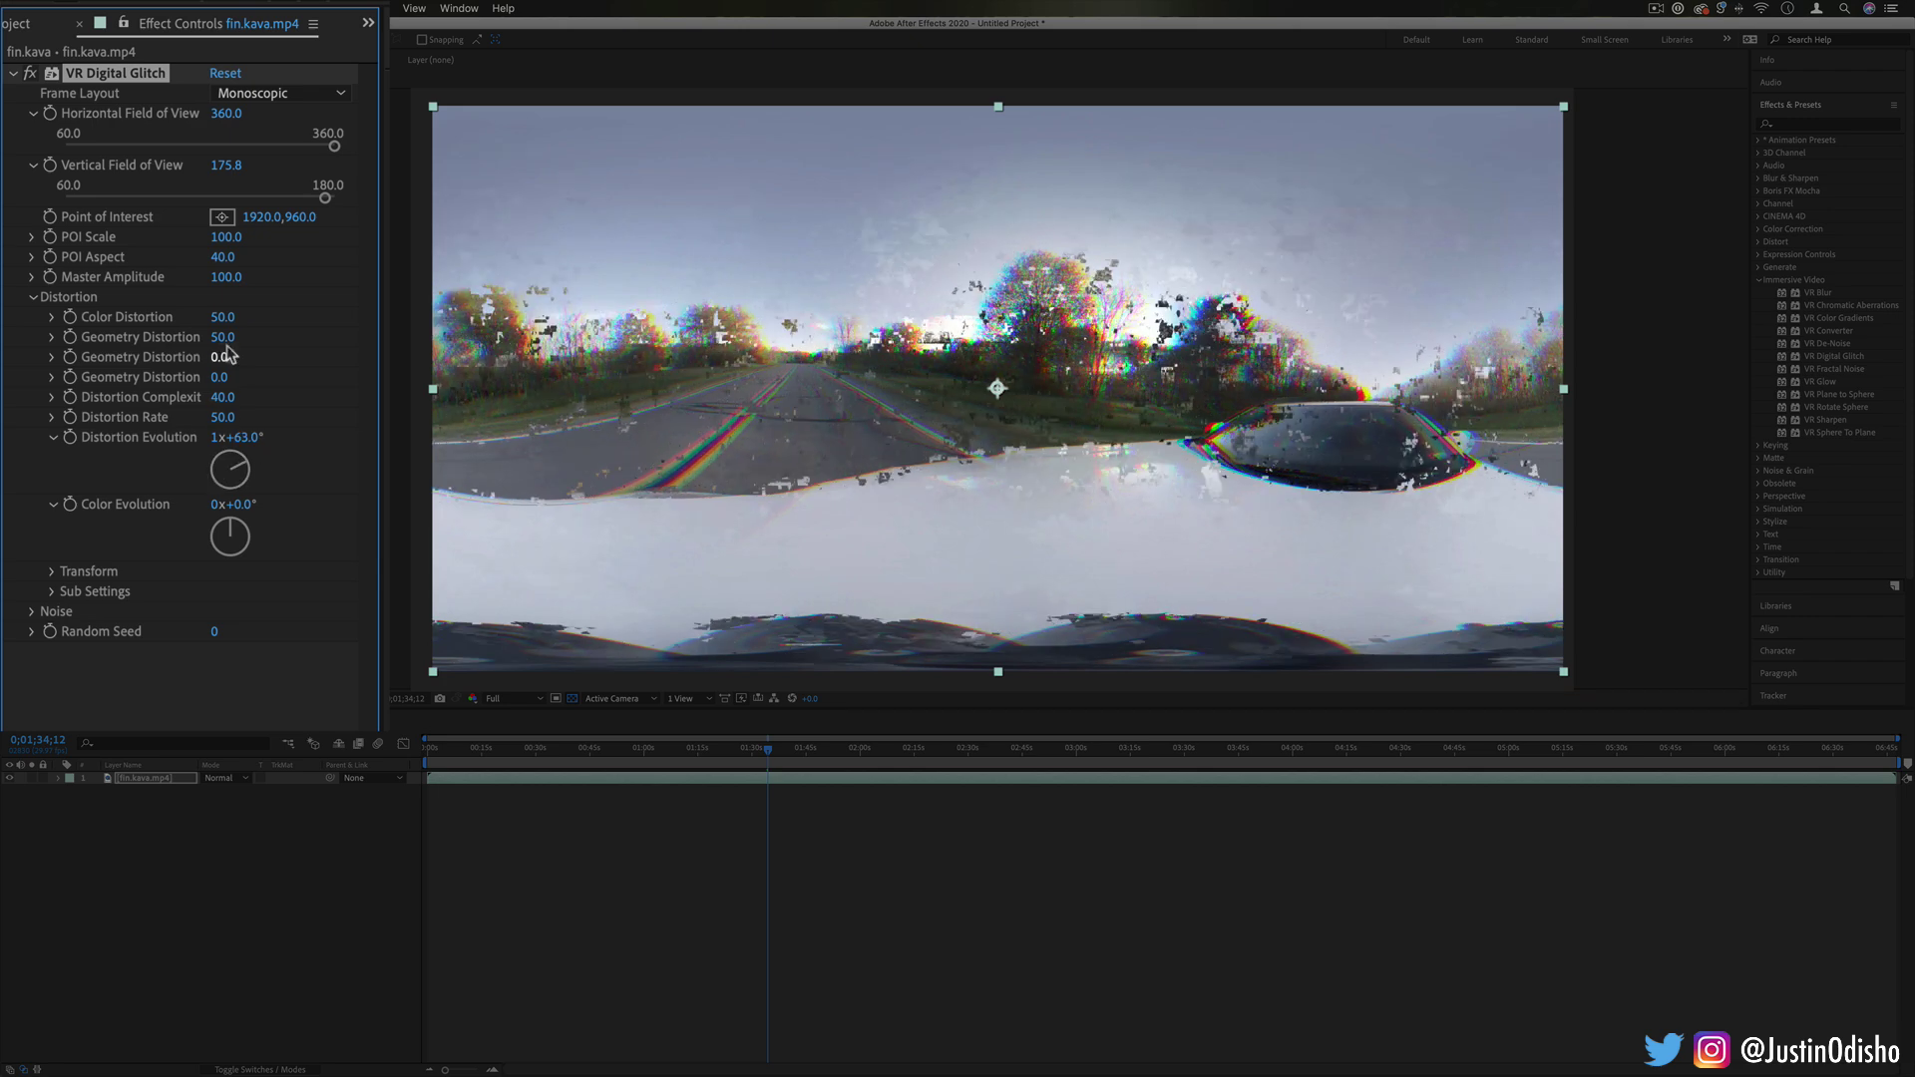
pyautogui.moveTo(221, 317)
pyautogui.mouseDown()
pyautogui.moveTo(270, 321)
pyautogui.moveTo(190, 318)
pyautogui.mouseUp()
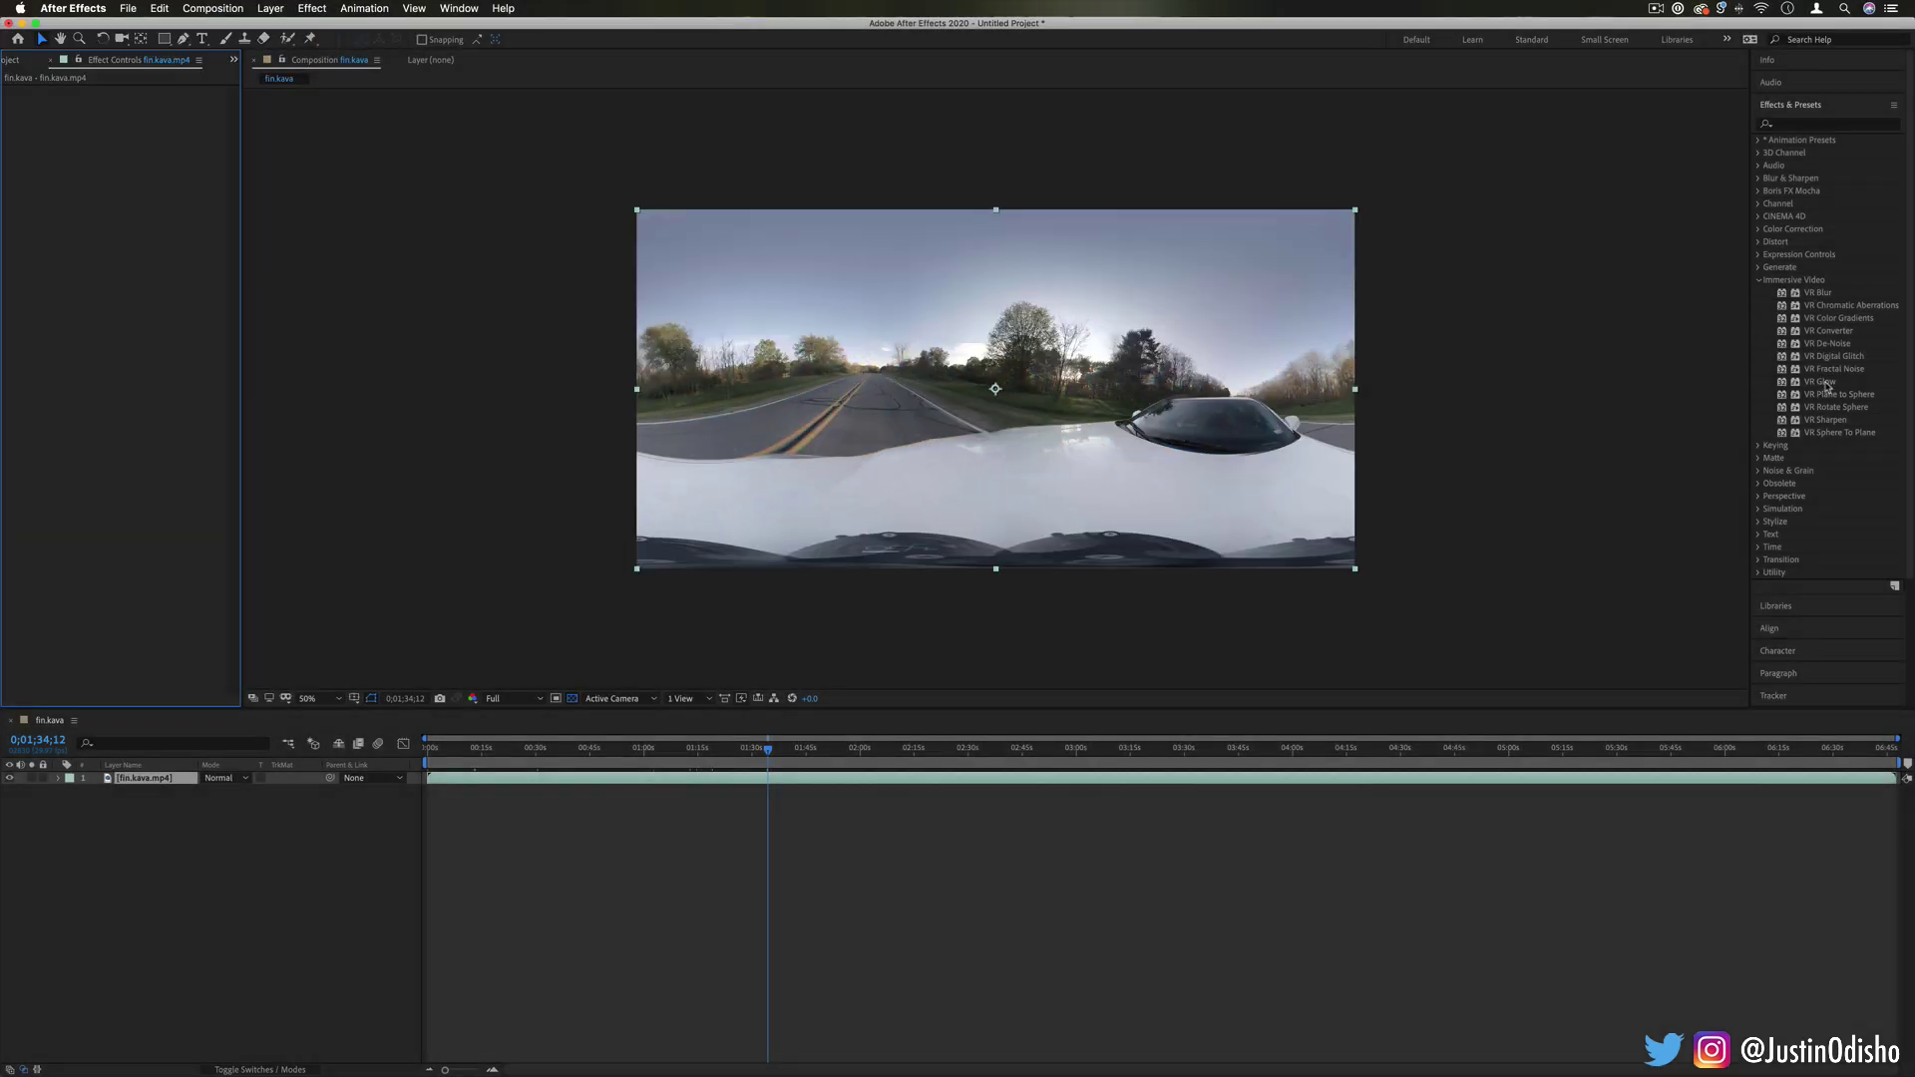
pyautogui.click(1829, 384)
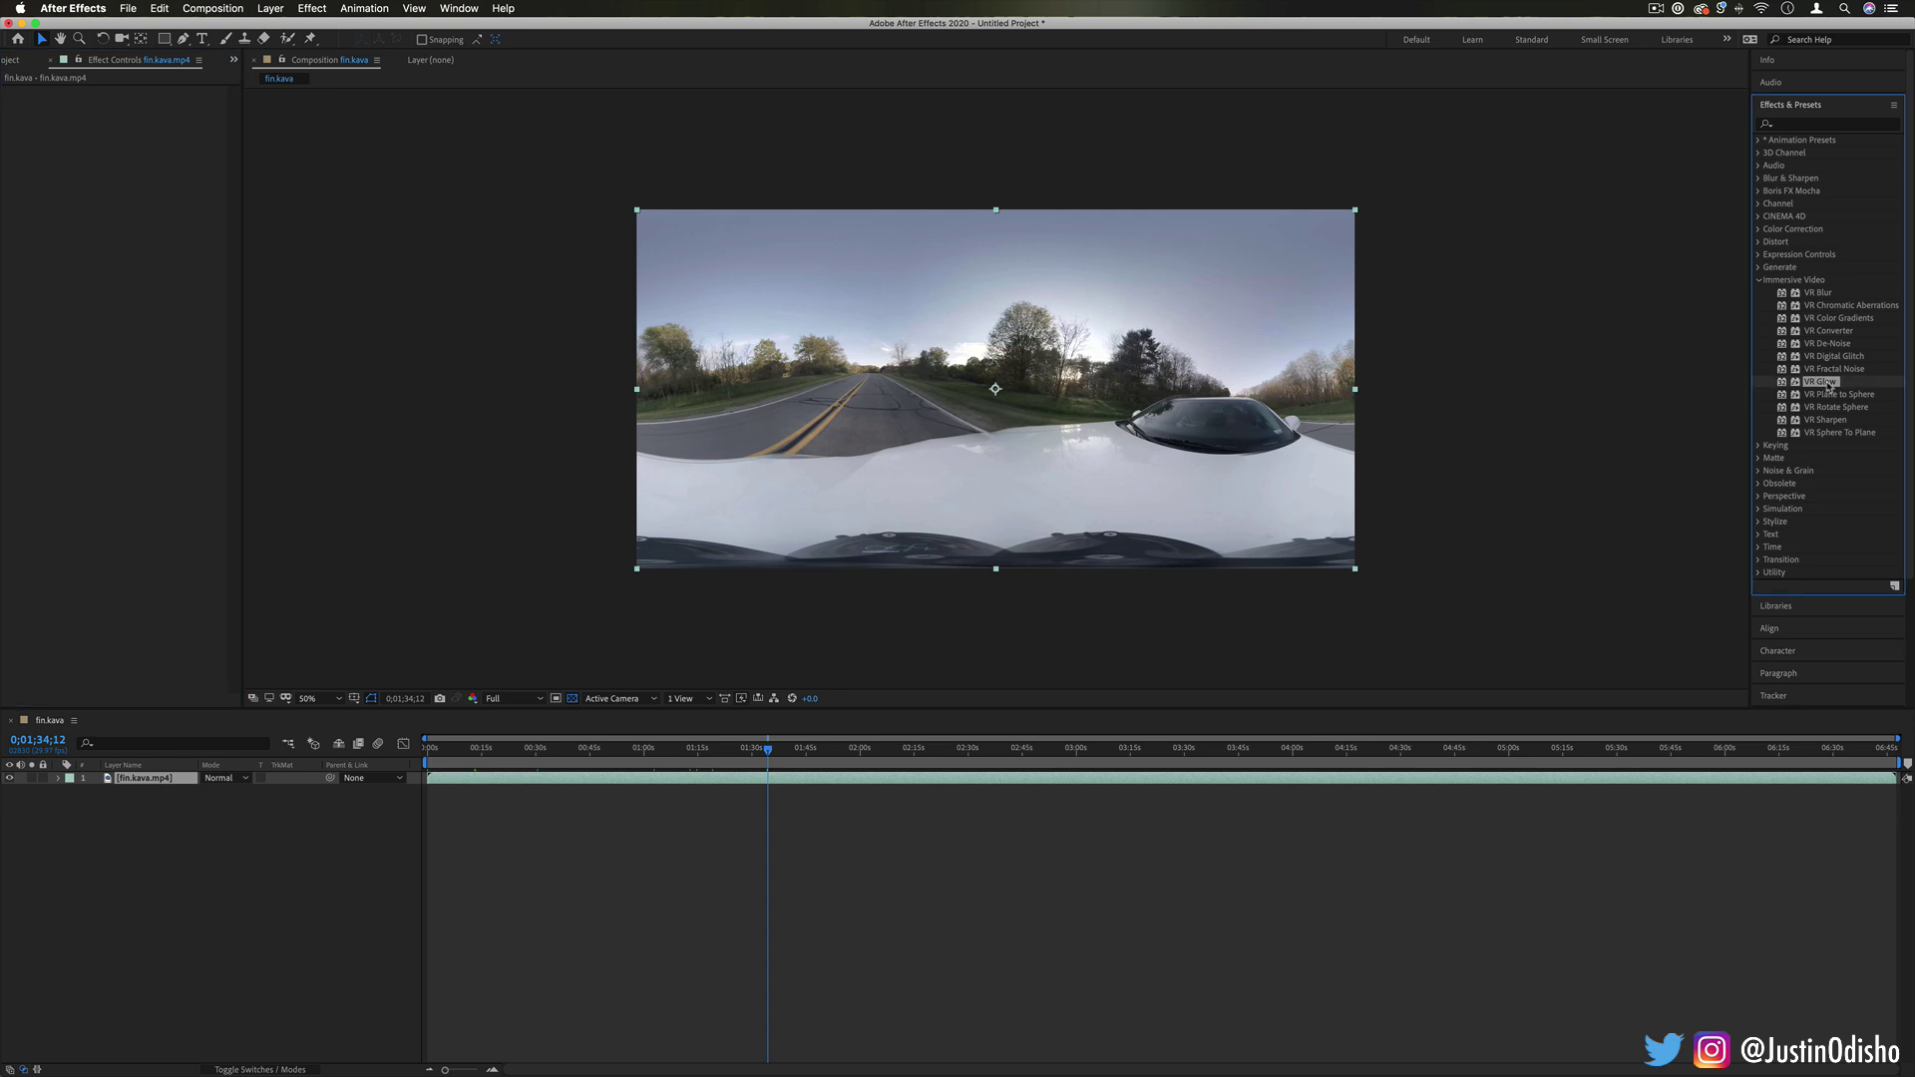
pyautogui.doubleClick(1830, 384)
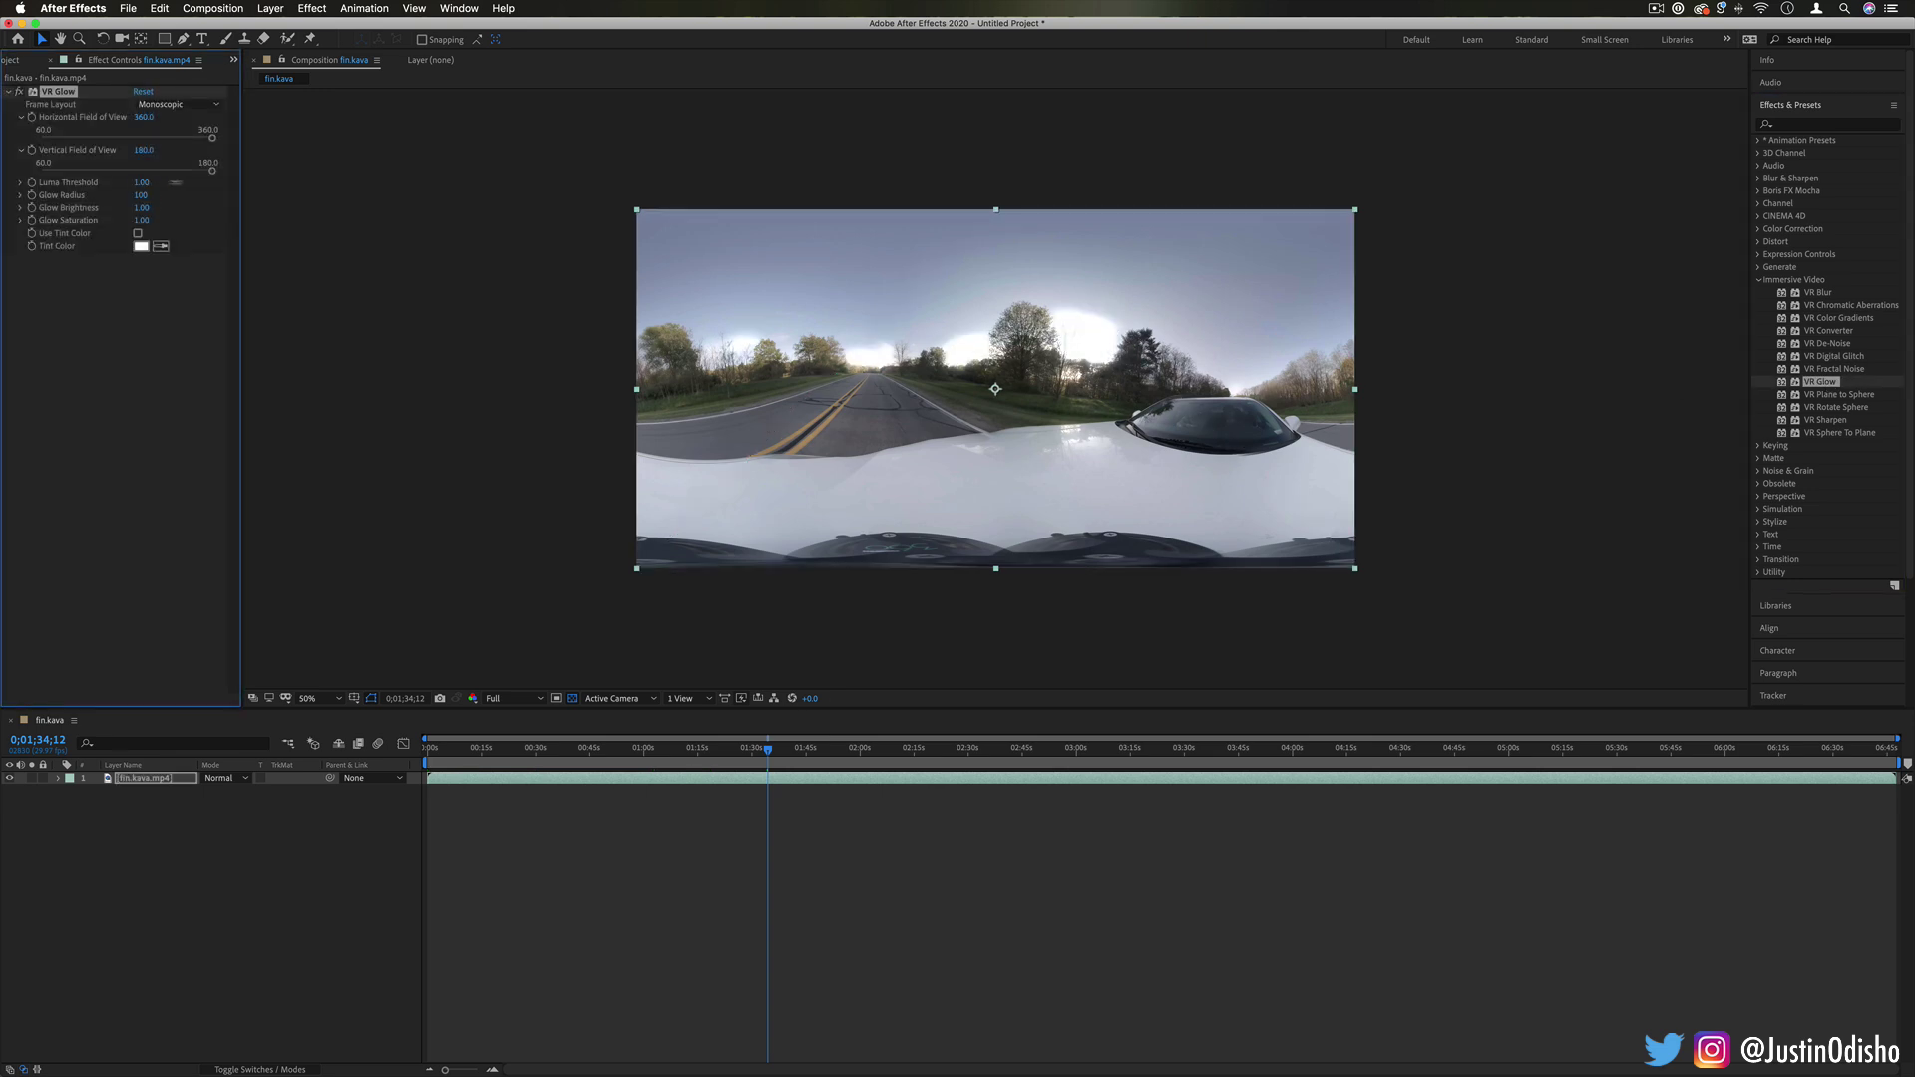
pyautogui.moveTo(203, 184); pyautogui.dragTo(146, 184)
pyautogui.click(141, 246)
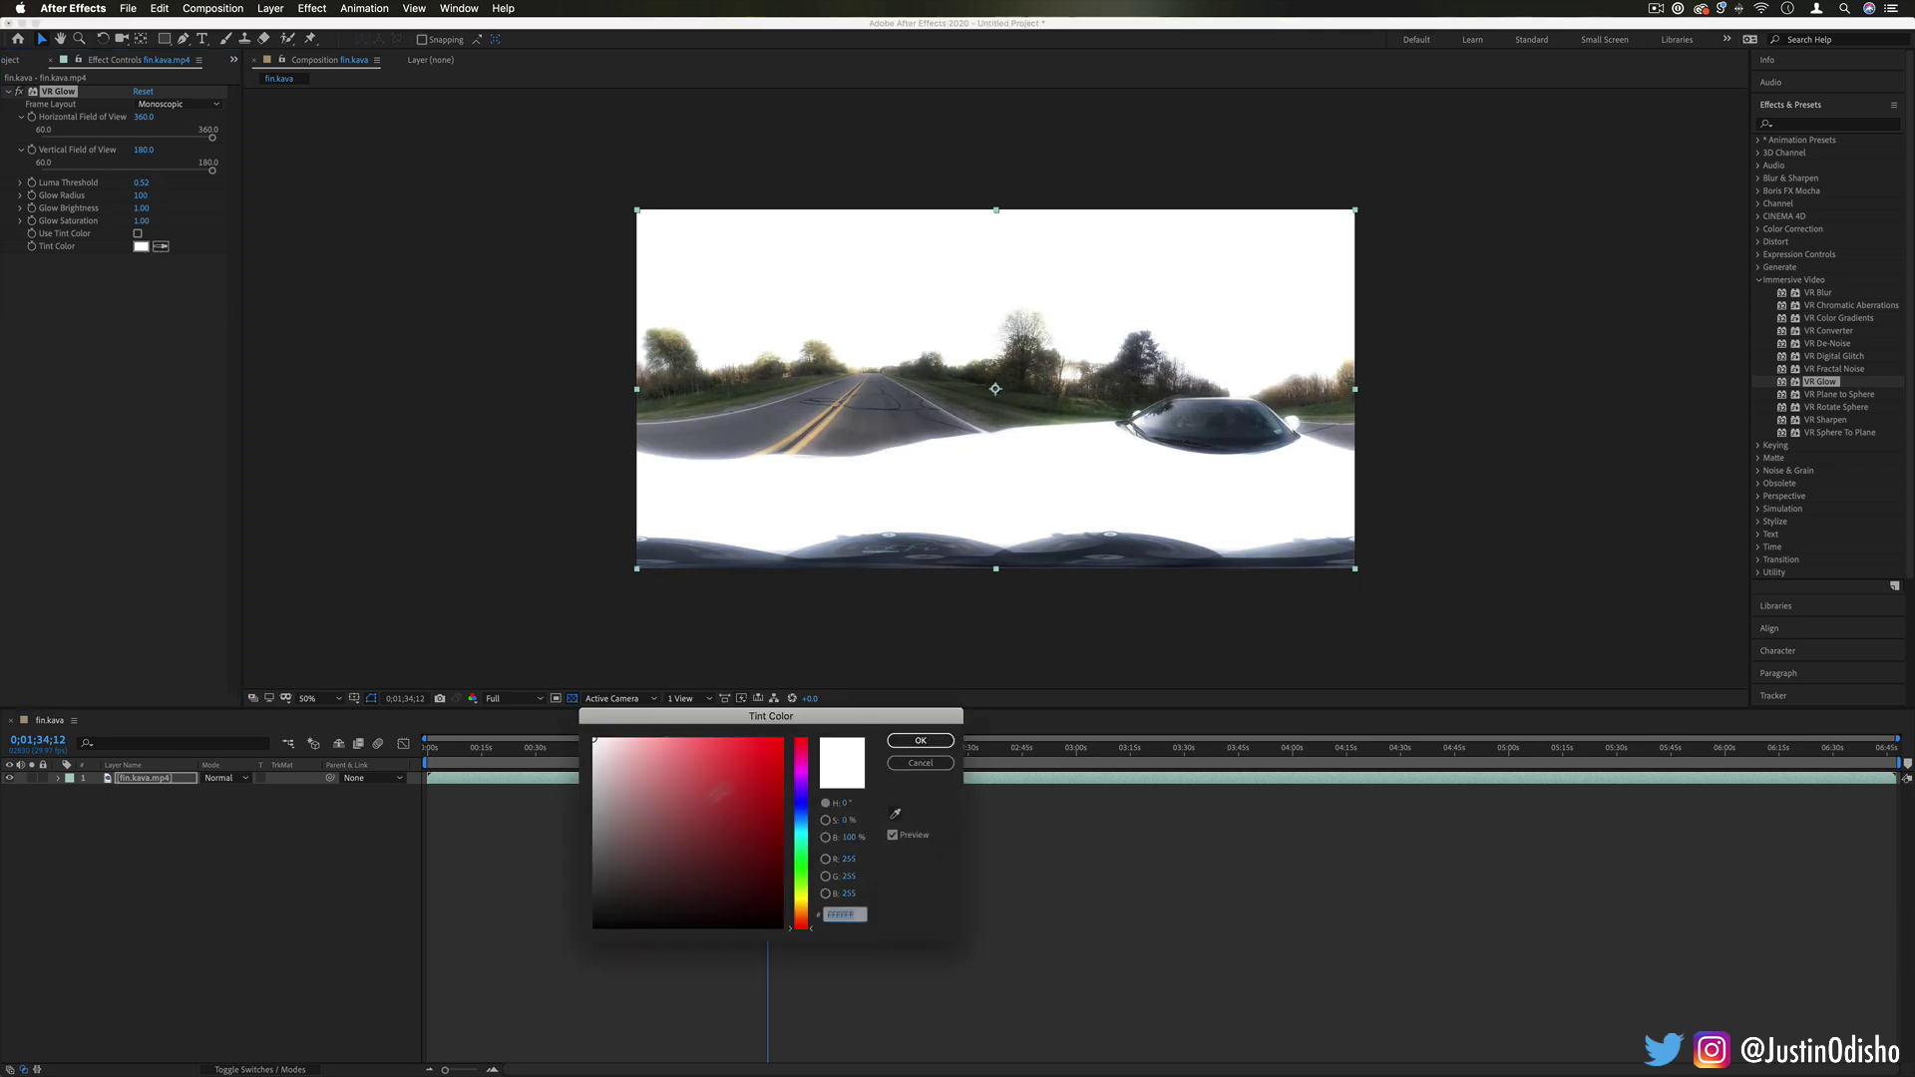
pyautogui.click(782, 739)
pyautogui.click(918, 738)
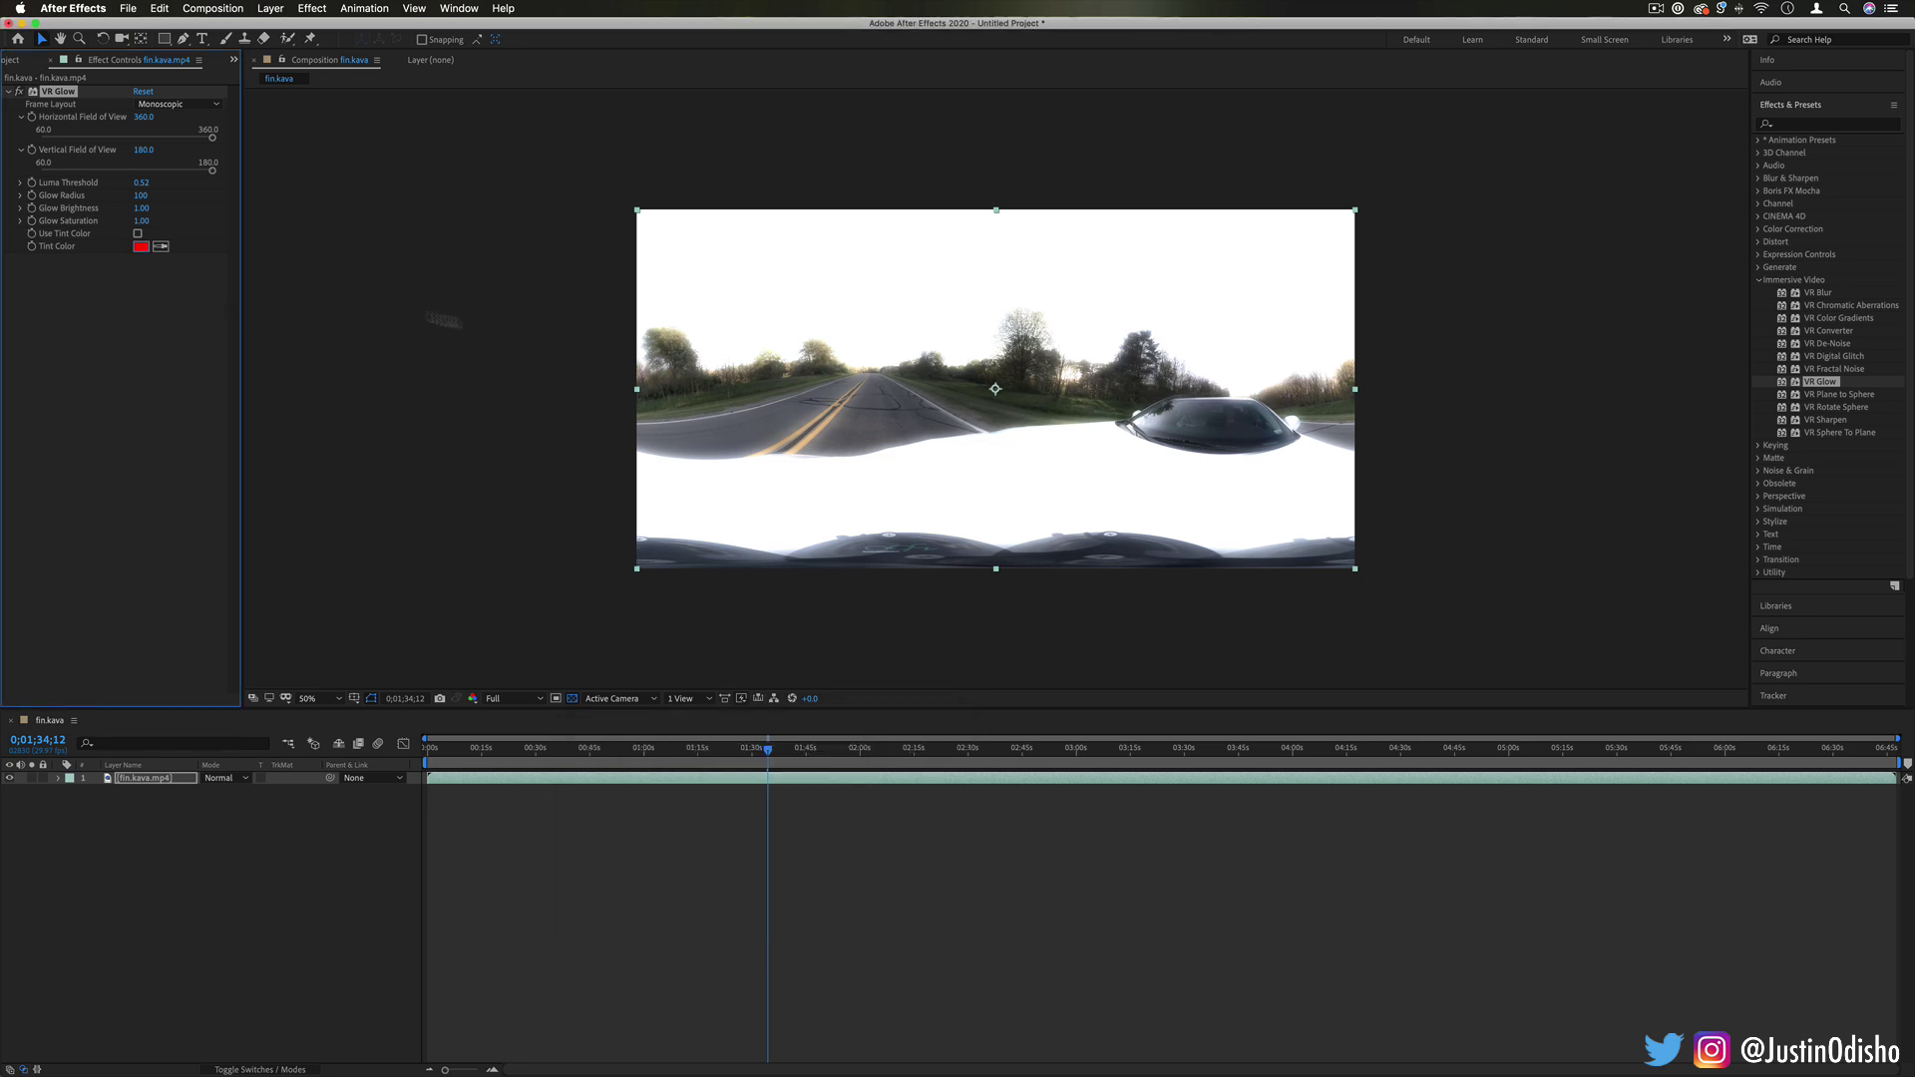
pyautogui.press('Delete')
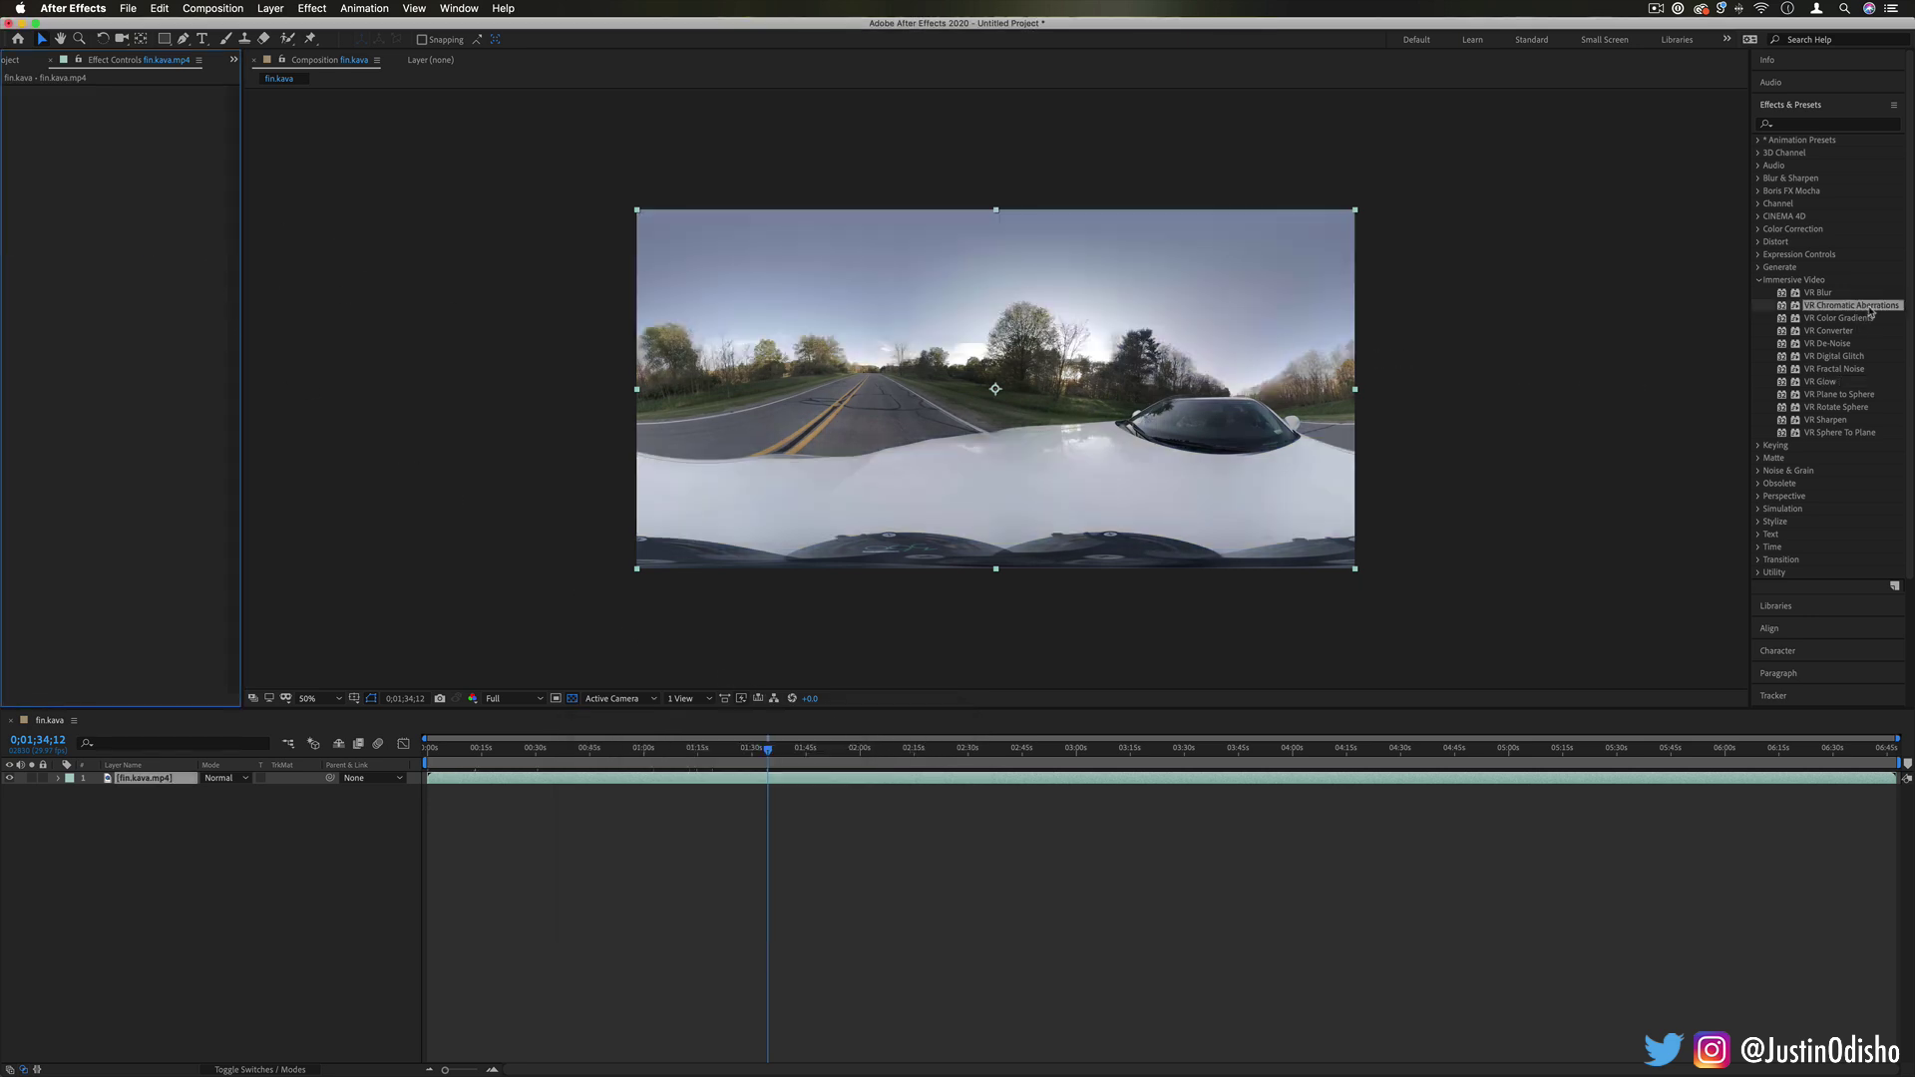
# - Apply VR Chromatic Aberrations to the footage and inspect the colour fringing
pyautogui.moveTo(1873, 311); pyautogui.dragTo(868, 339)
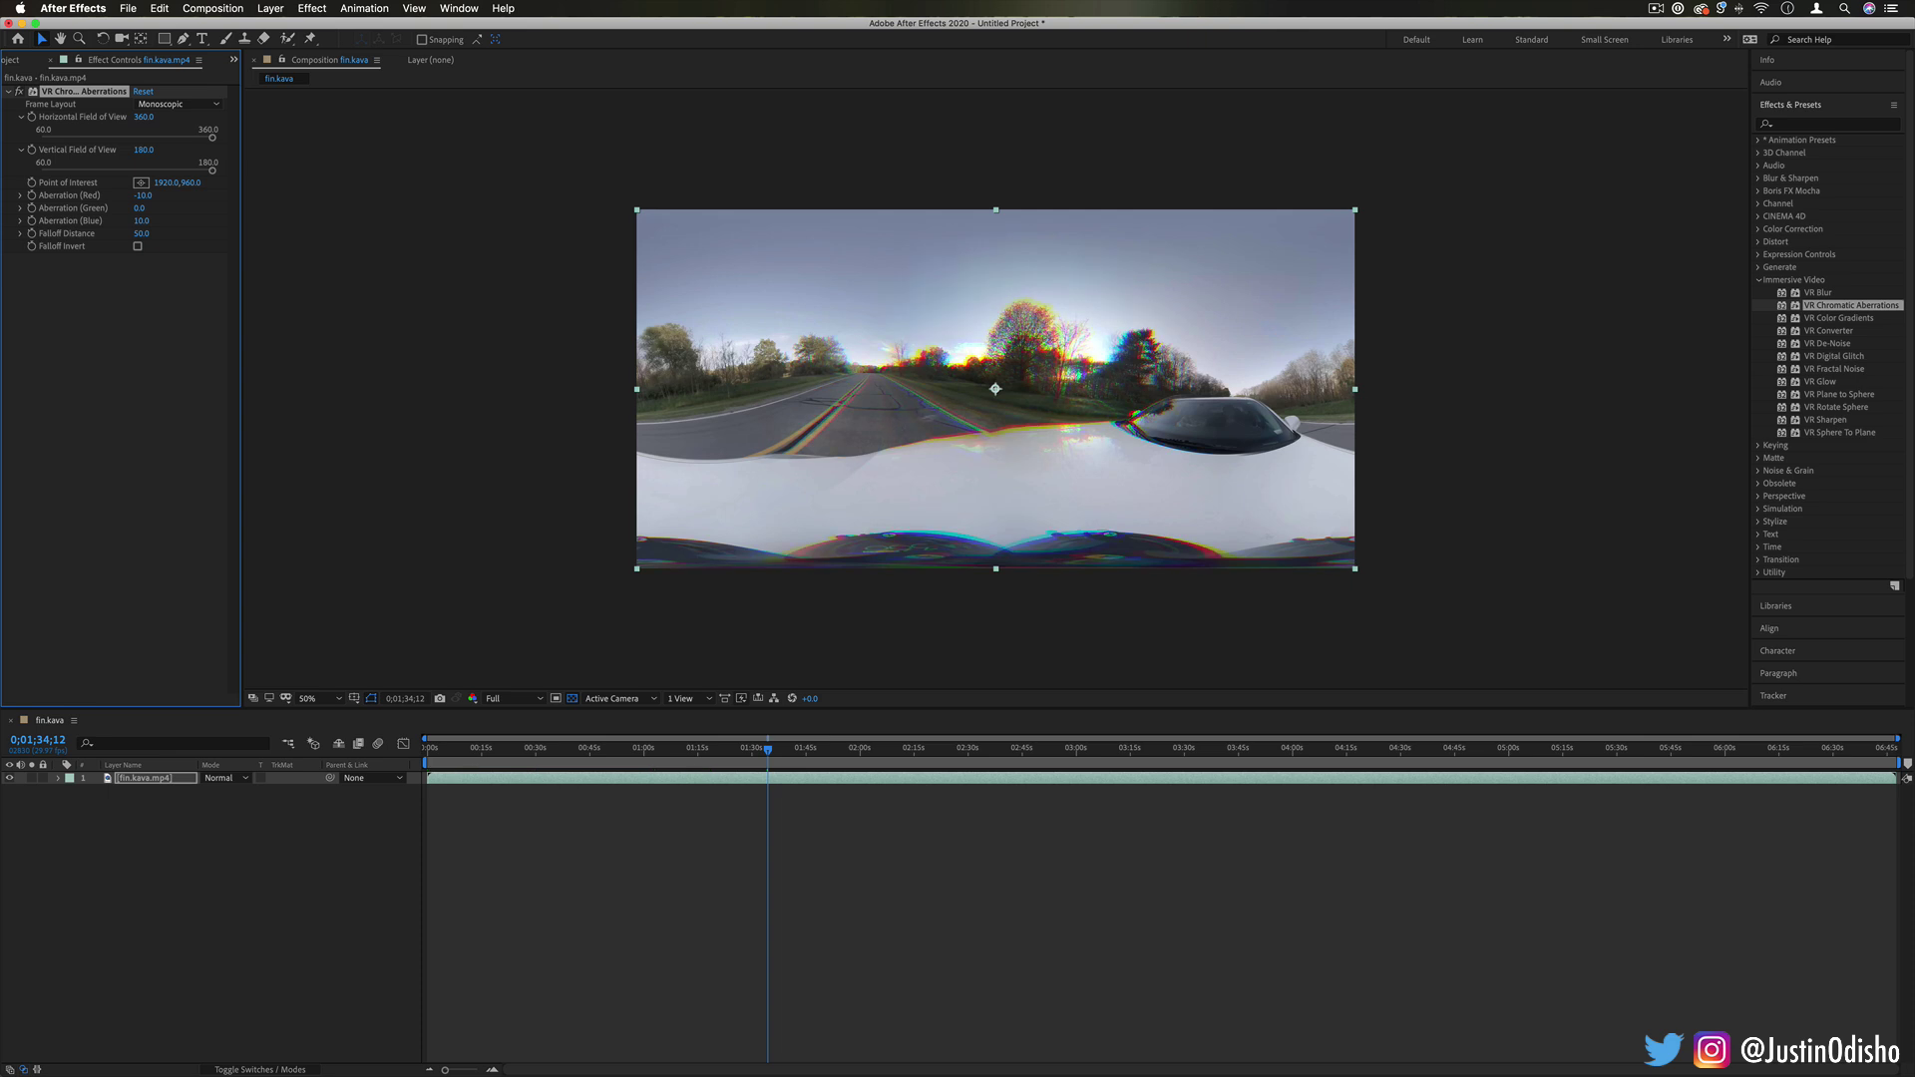
pyautogui.press('.')
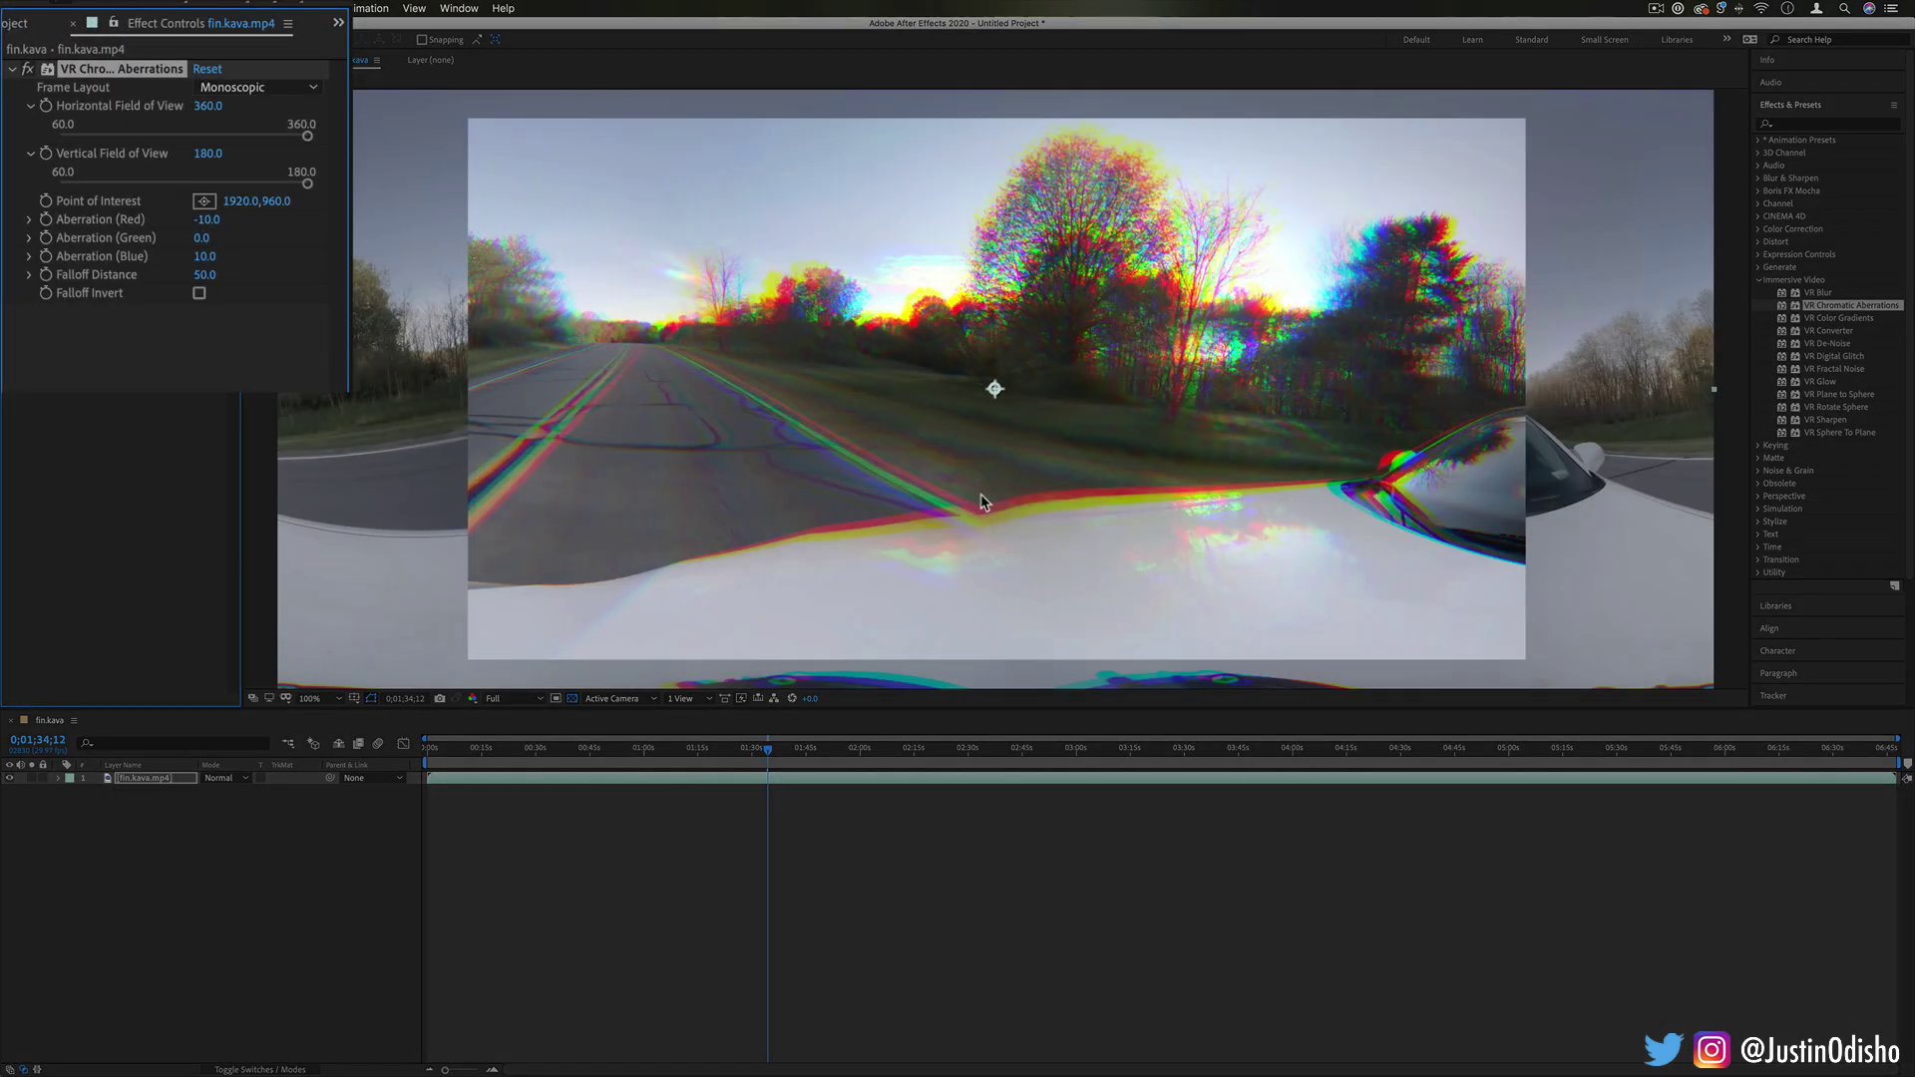
pyautogui.press(',')
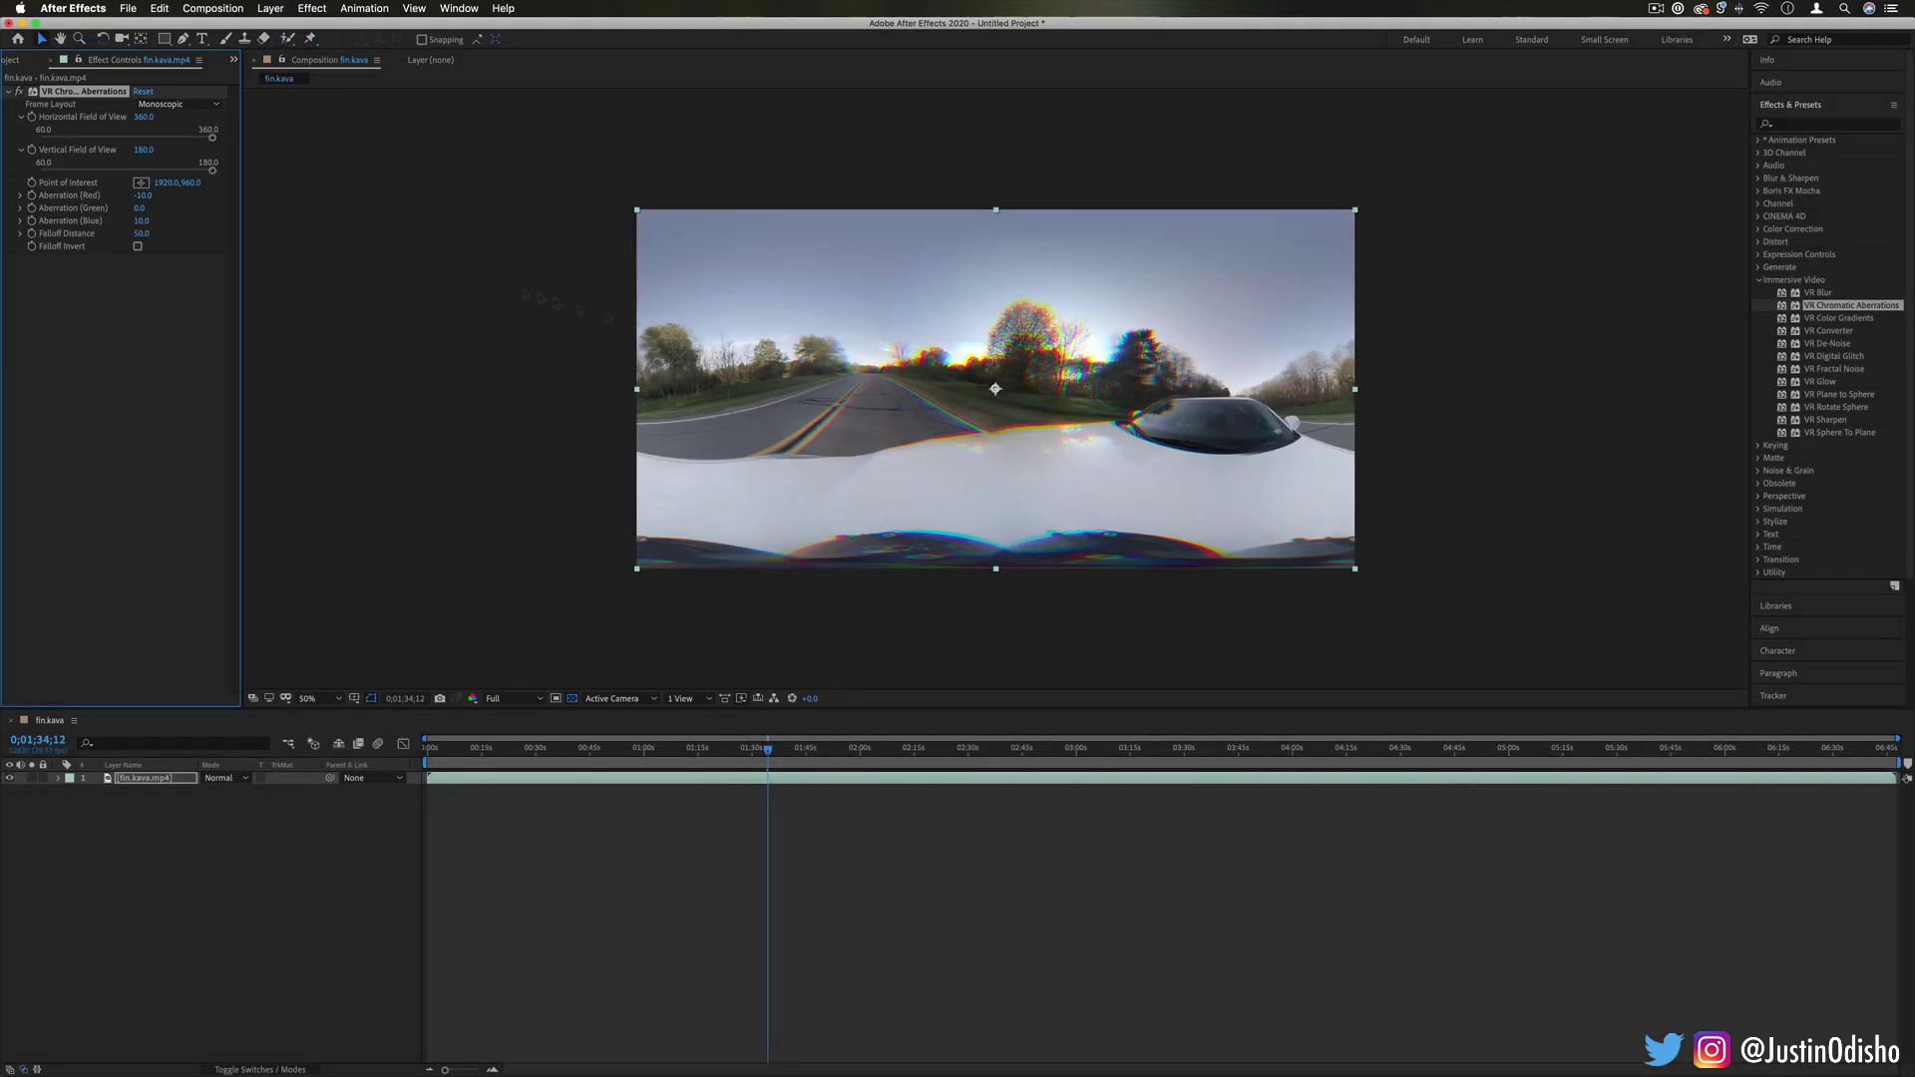
# - Invert the falloff and move the Point of Interest near the frame centre
pyautogui.click(138, 246)
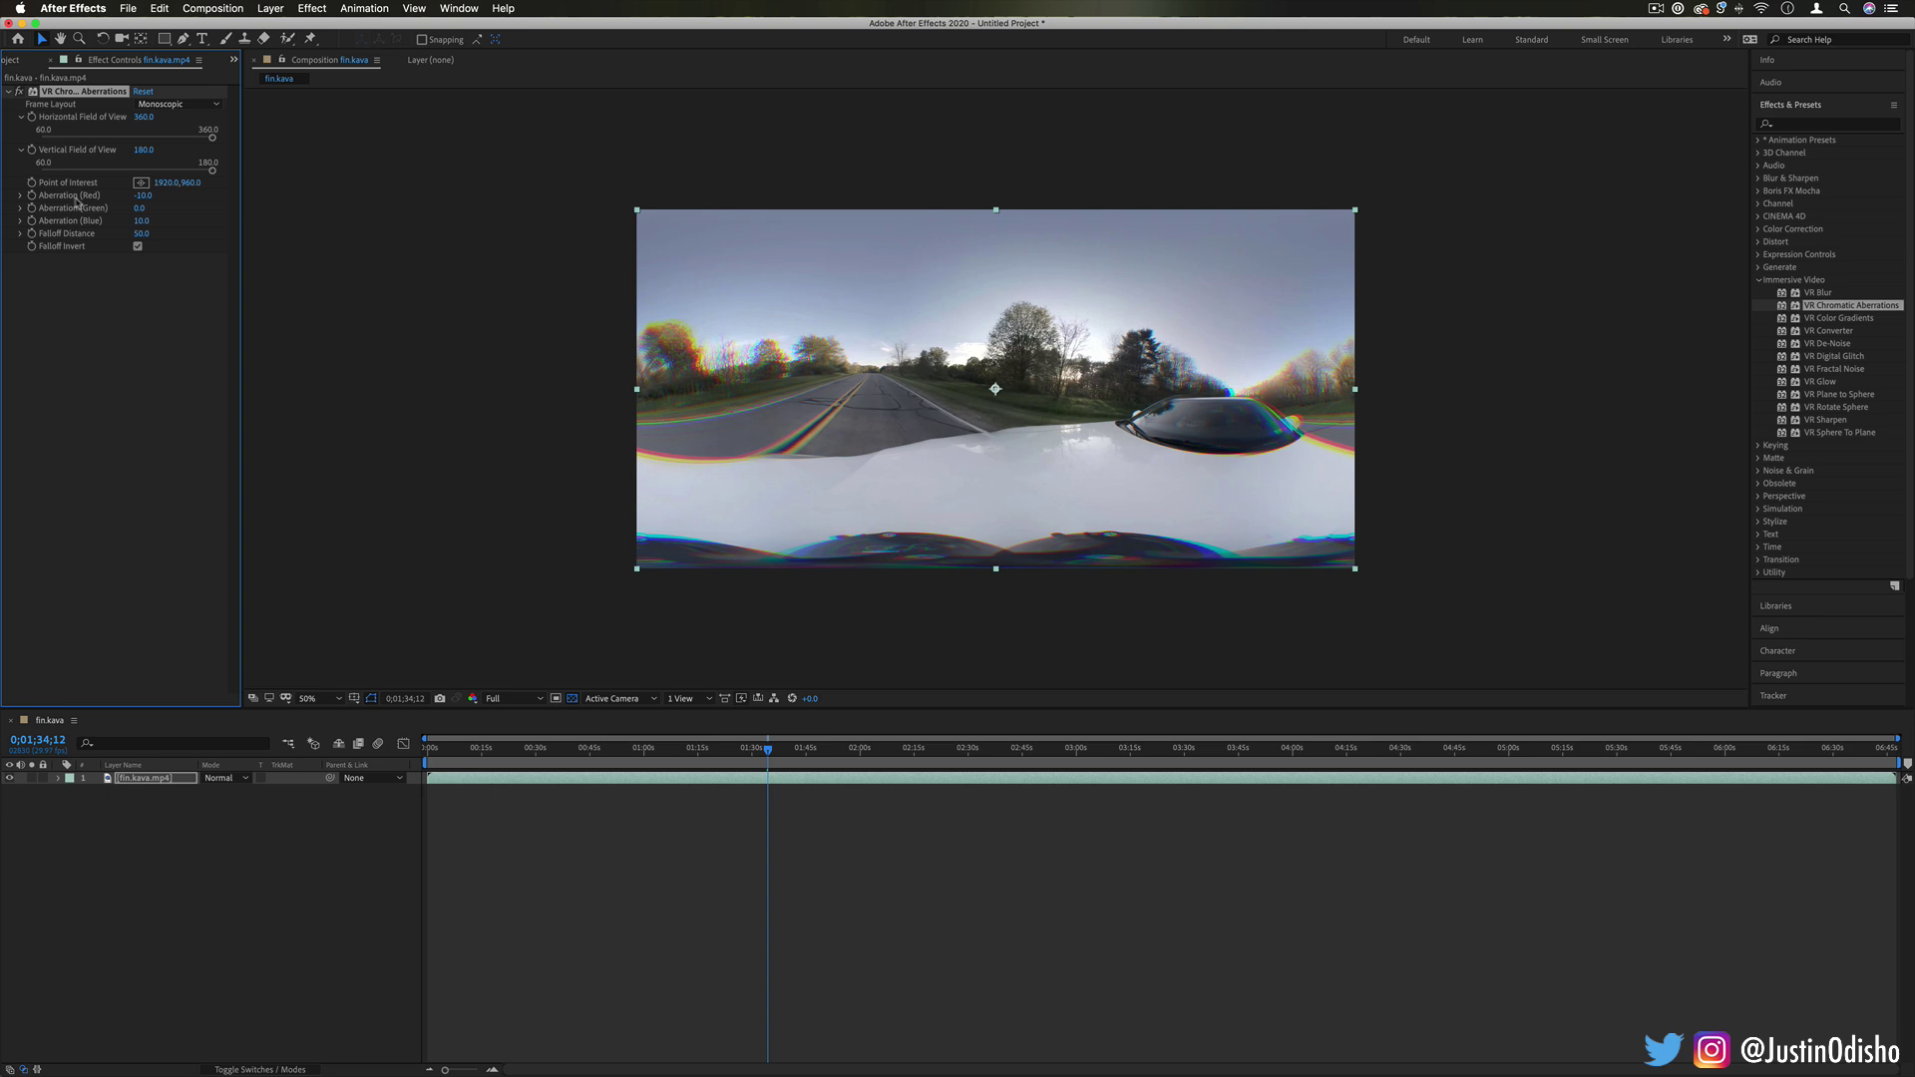
pyautogui.click(141, 183)
pyautogui.click(767, 363)
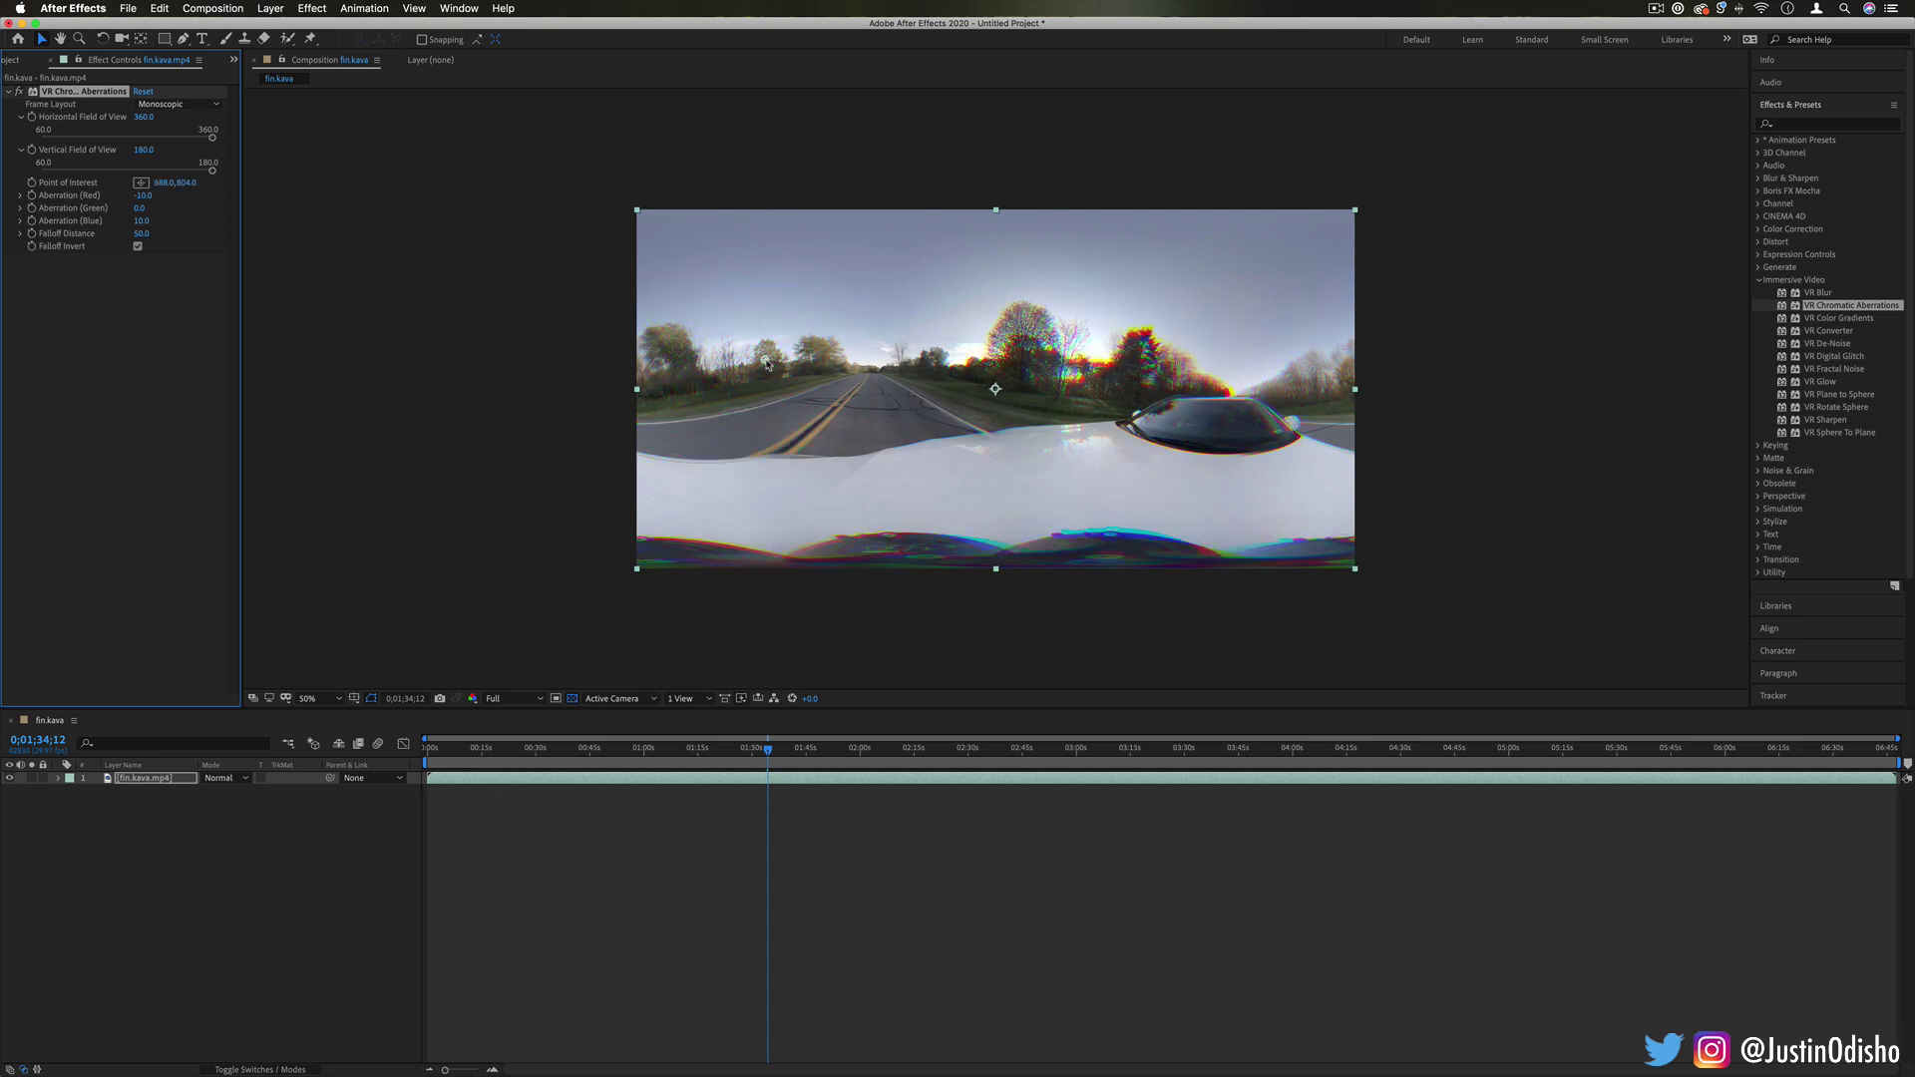
pyautogui.click(141, 182)
pyautogui.click(1006, 429)
# - Replace VR Chromatic Aberrations with VR Fractal Noise on the road footage
pyautogui.press('Delete')
pyautogui.click(1826, 419)
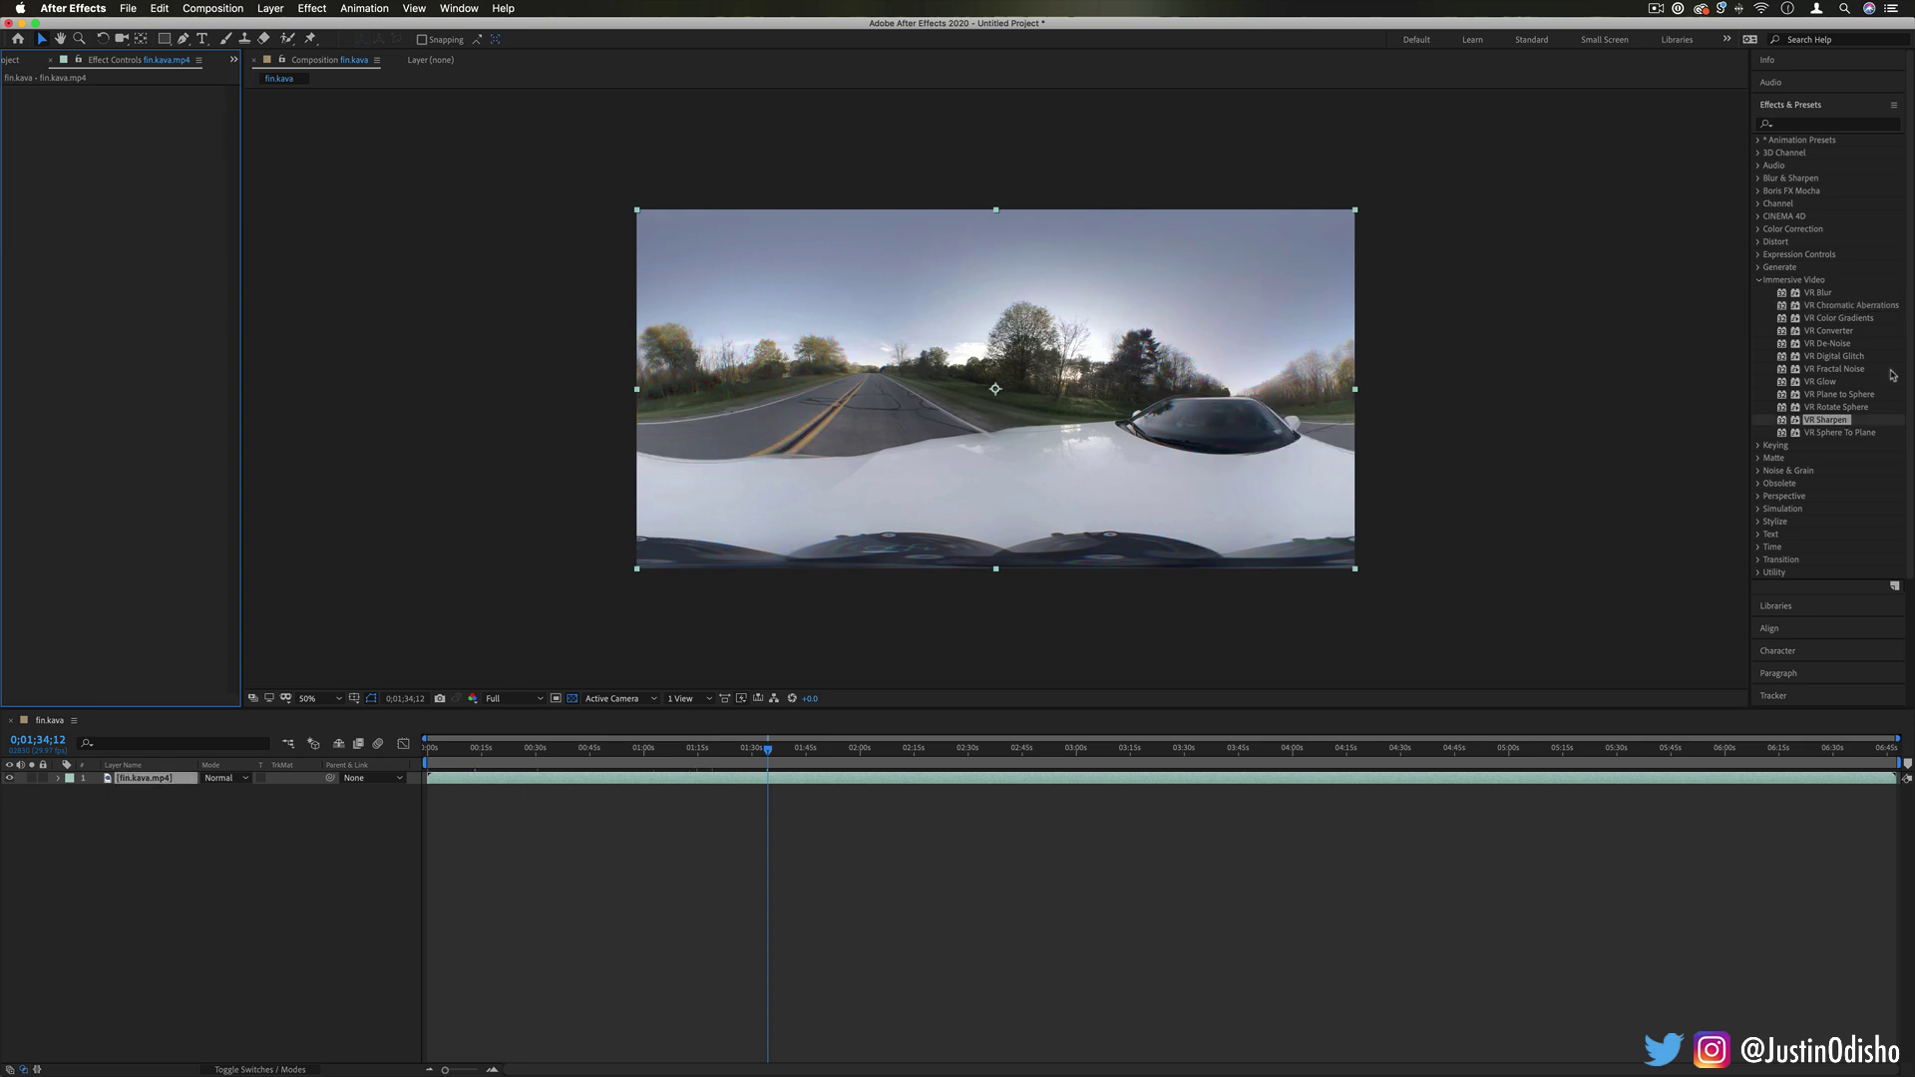
pyautogui.moveTo(1854, 375); pyautogui.dragTo(936, 358)
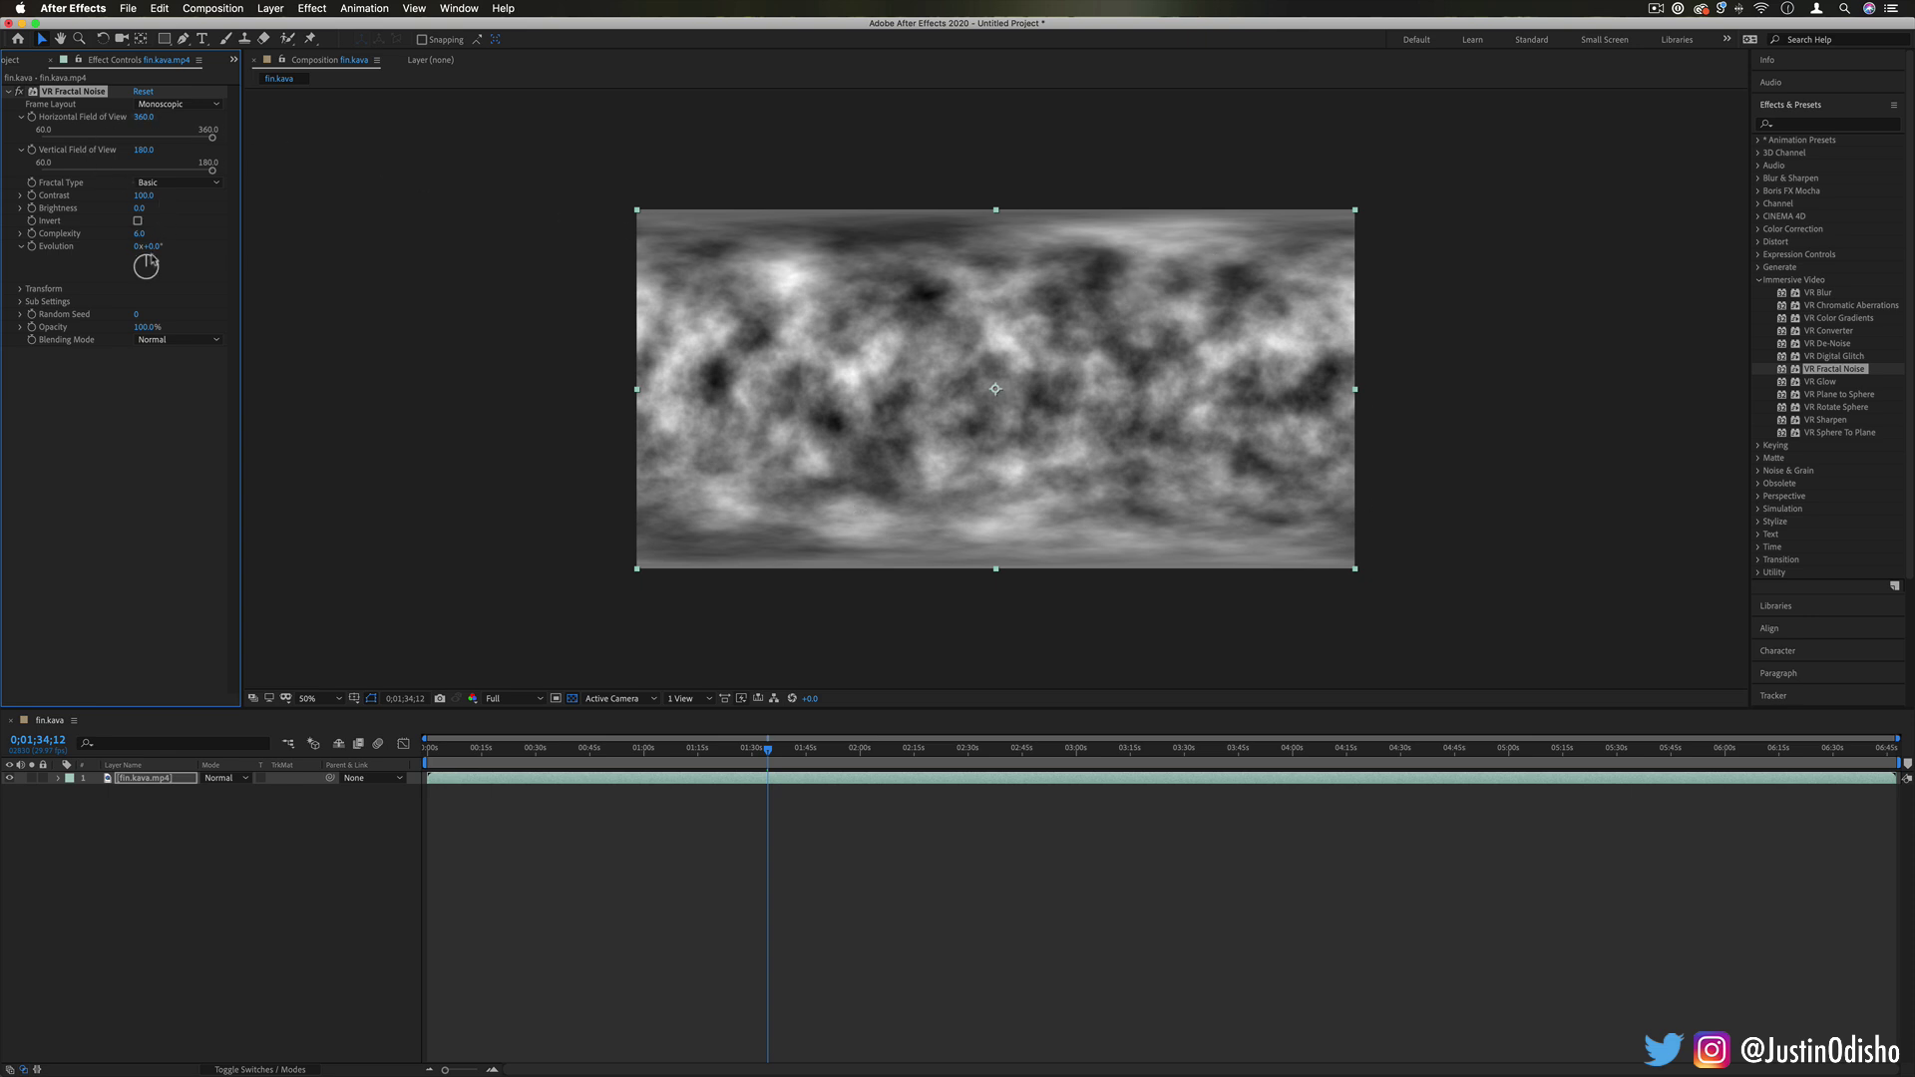
# - Give the fractal noise a new Evolution, Overlay blending and 41% opacity, then remove it
pyautogui.moveTo(150, 268); pyautogui.dragTo(162, 289)
pyautogui.click(179, 340)
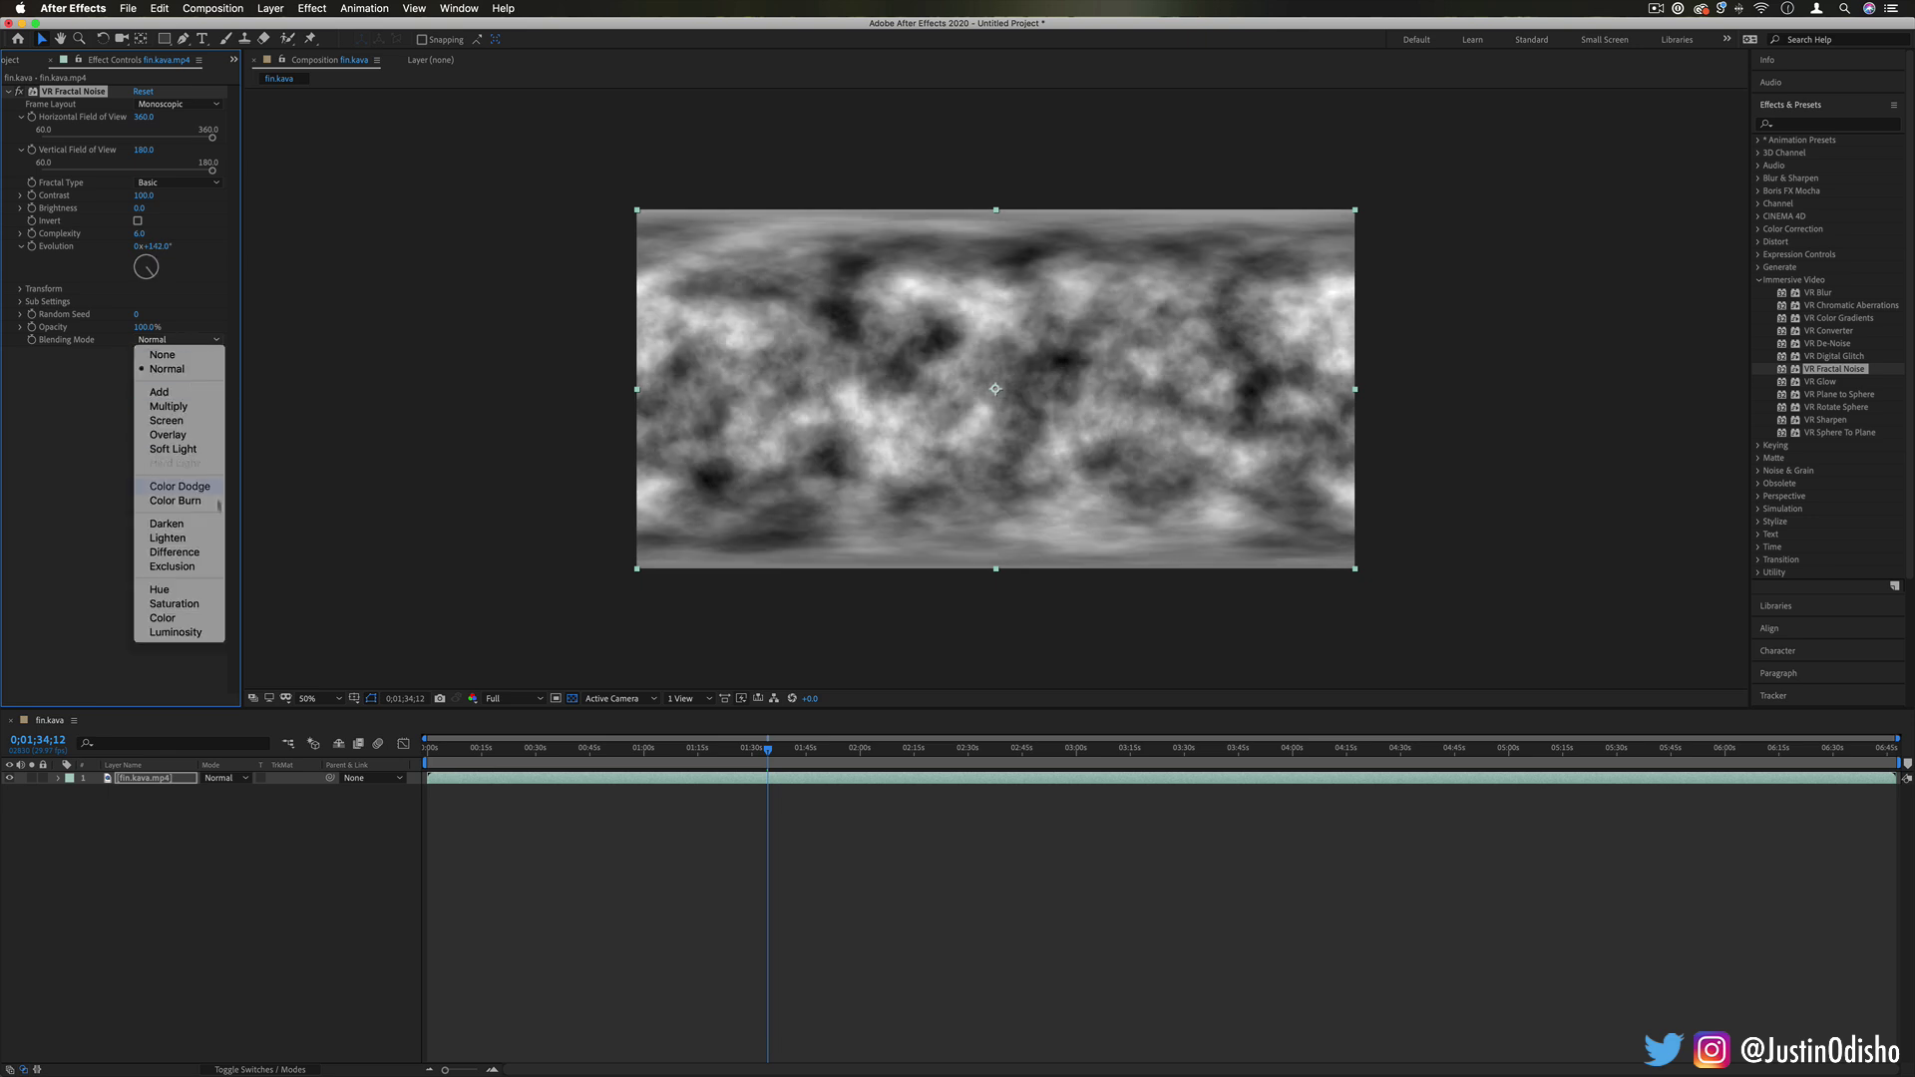
pyautogui.click(195, 435)
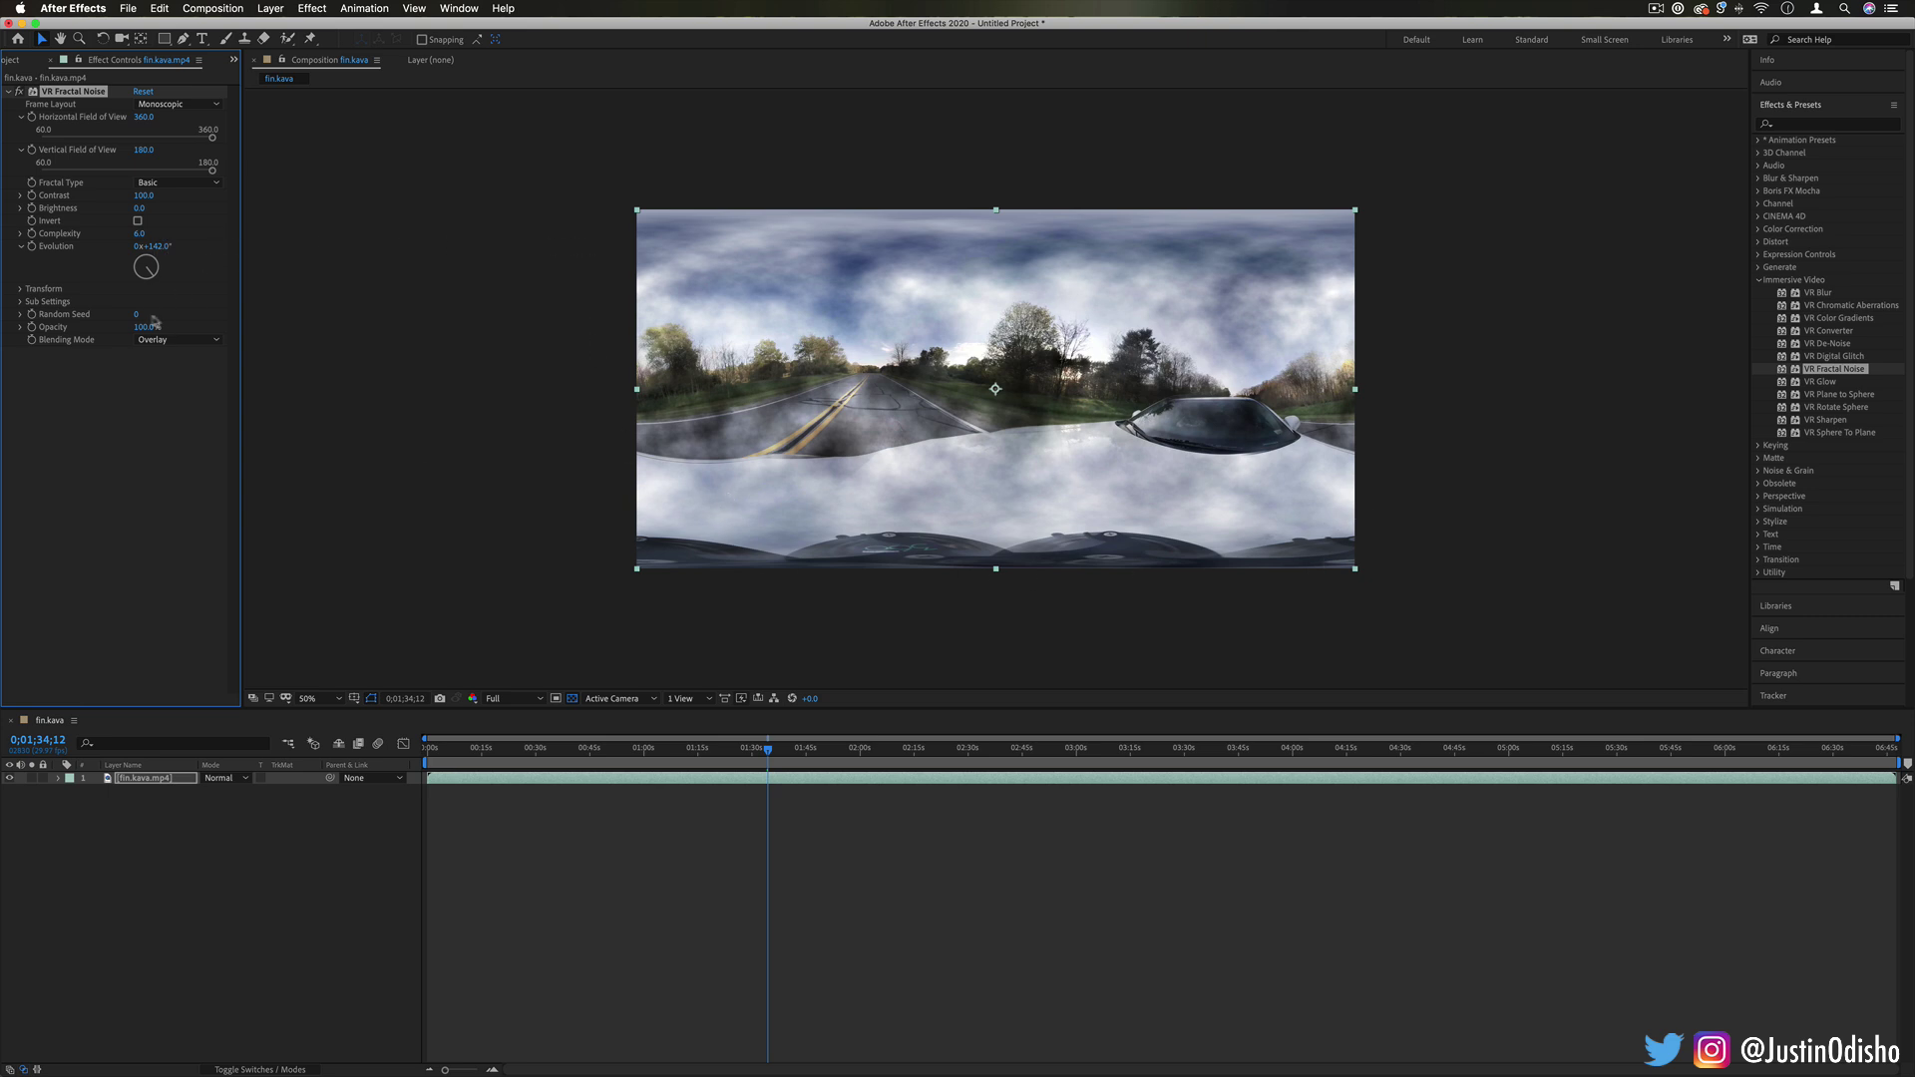
pyautogui.moveTo(148, 331); pyautogui.dragTo(102, 327)
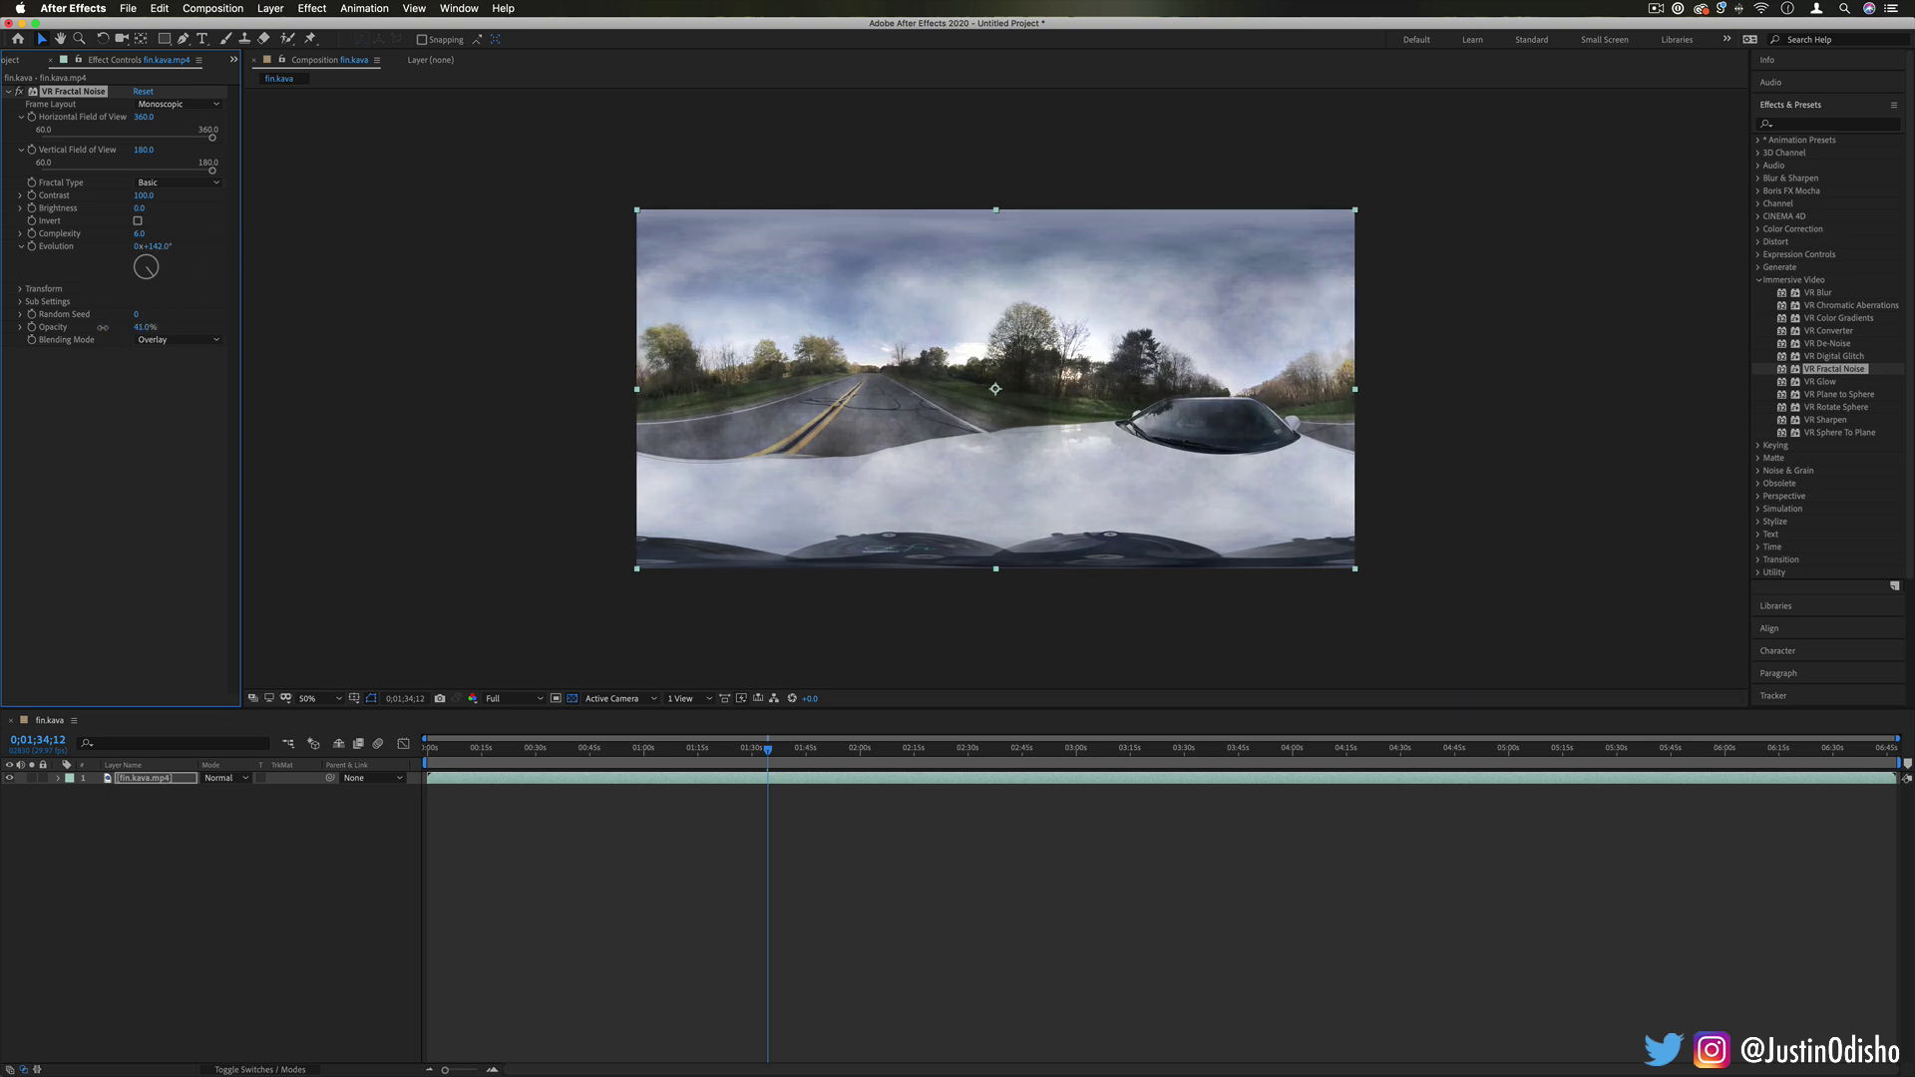
pyautogui.press('Delete')
pyautogui.click(1825, 419)
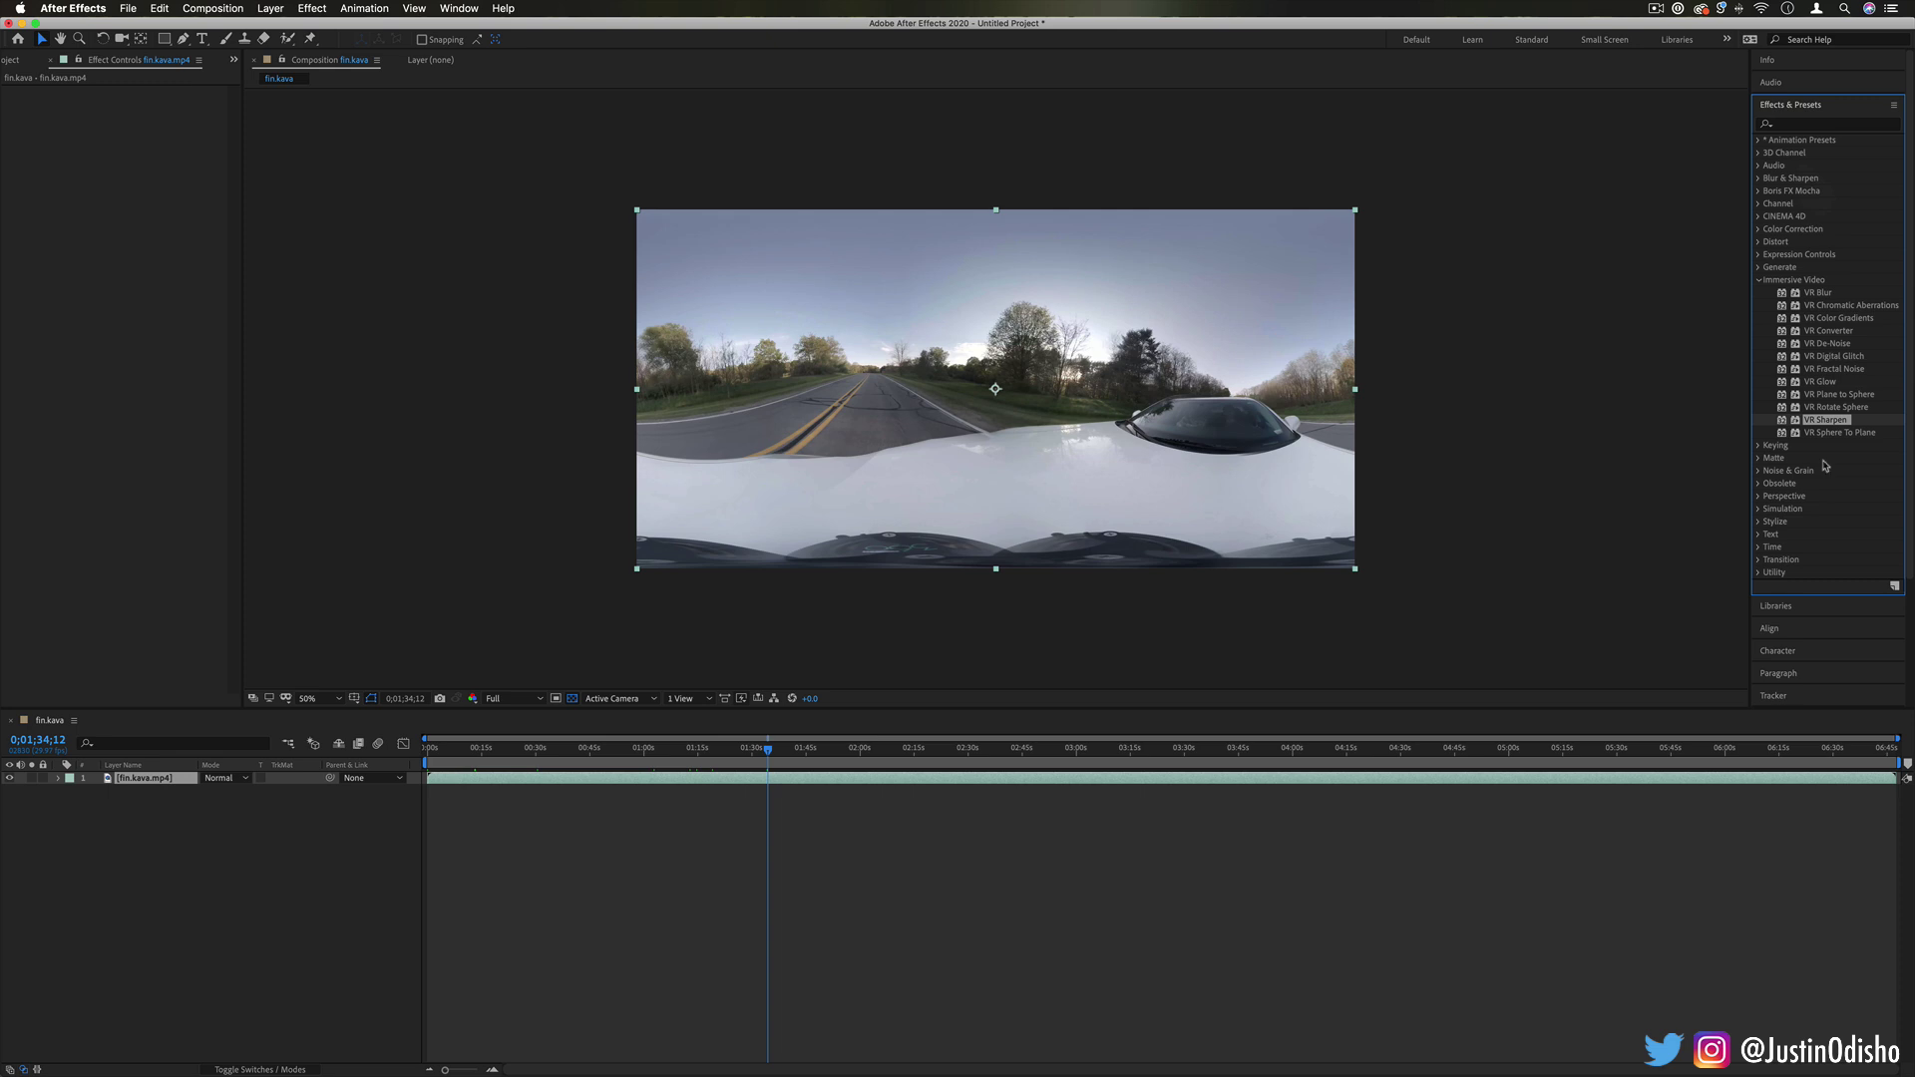
# - Apply VR Plane to Sphere with Vertical Field of View 120 and a stereoscopic frame layout
pyautogui.click(1853, 399)
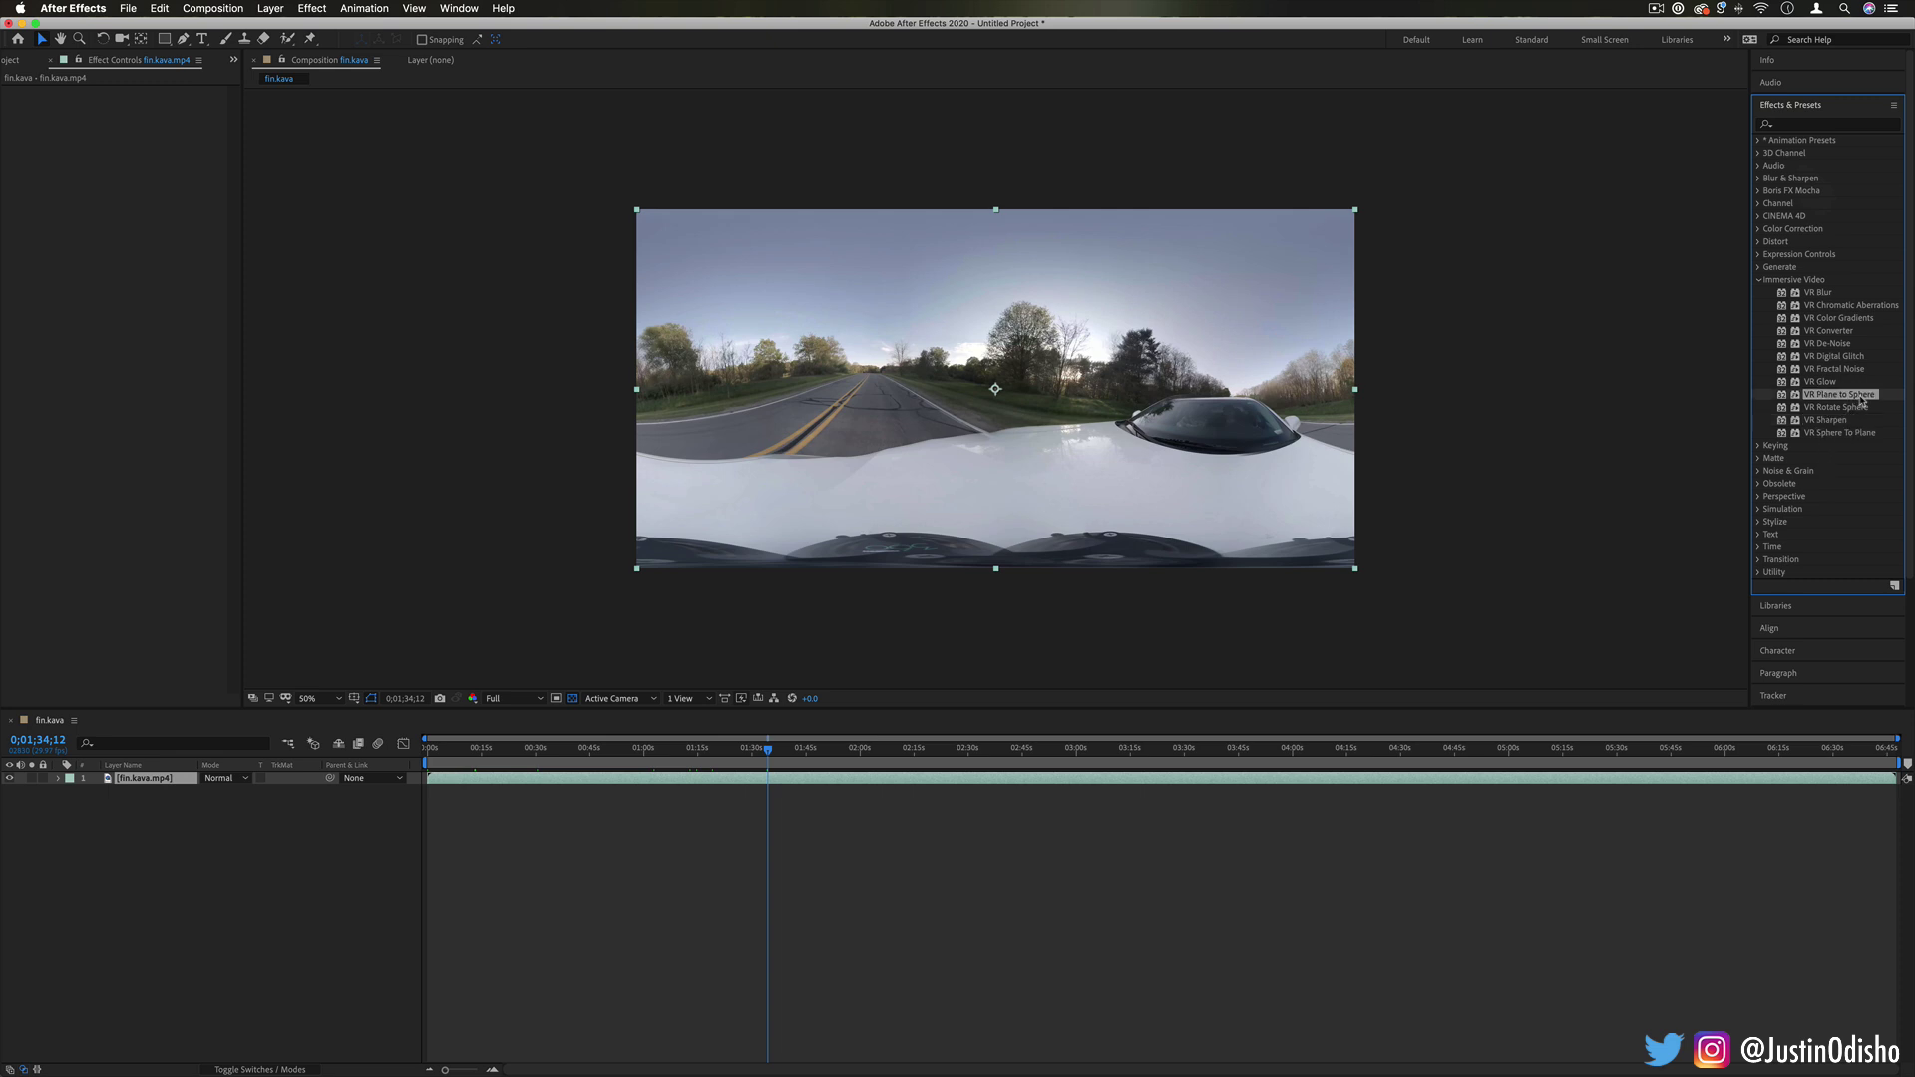
pyautogui.moveTo(1601, 396); pyautogui.dragTo(1097, 389)
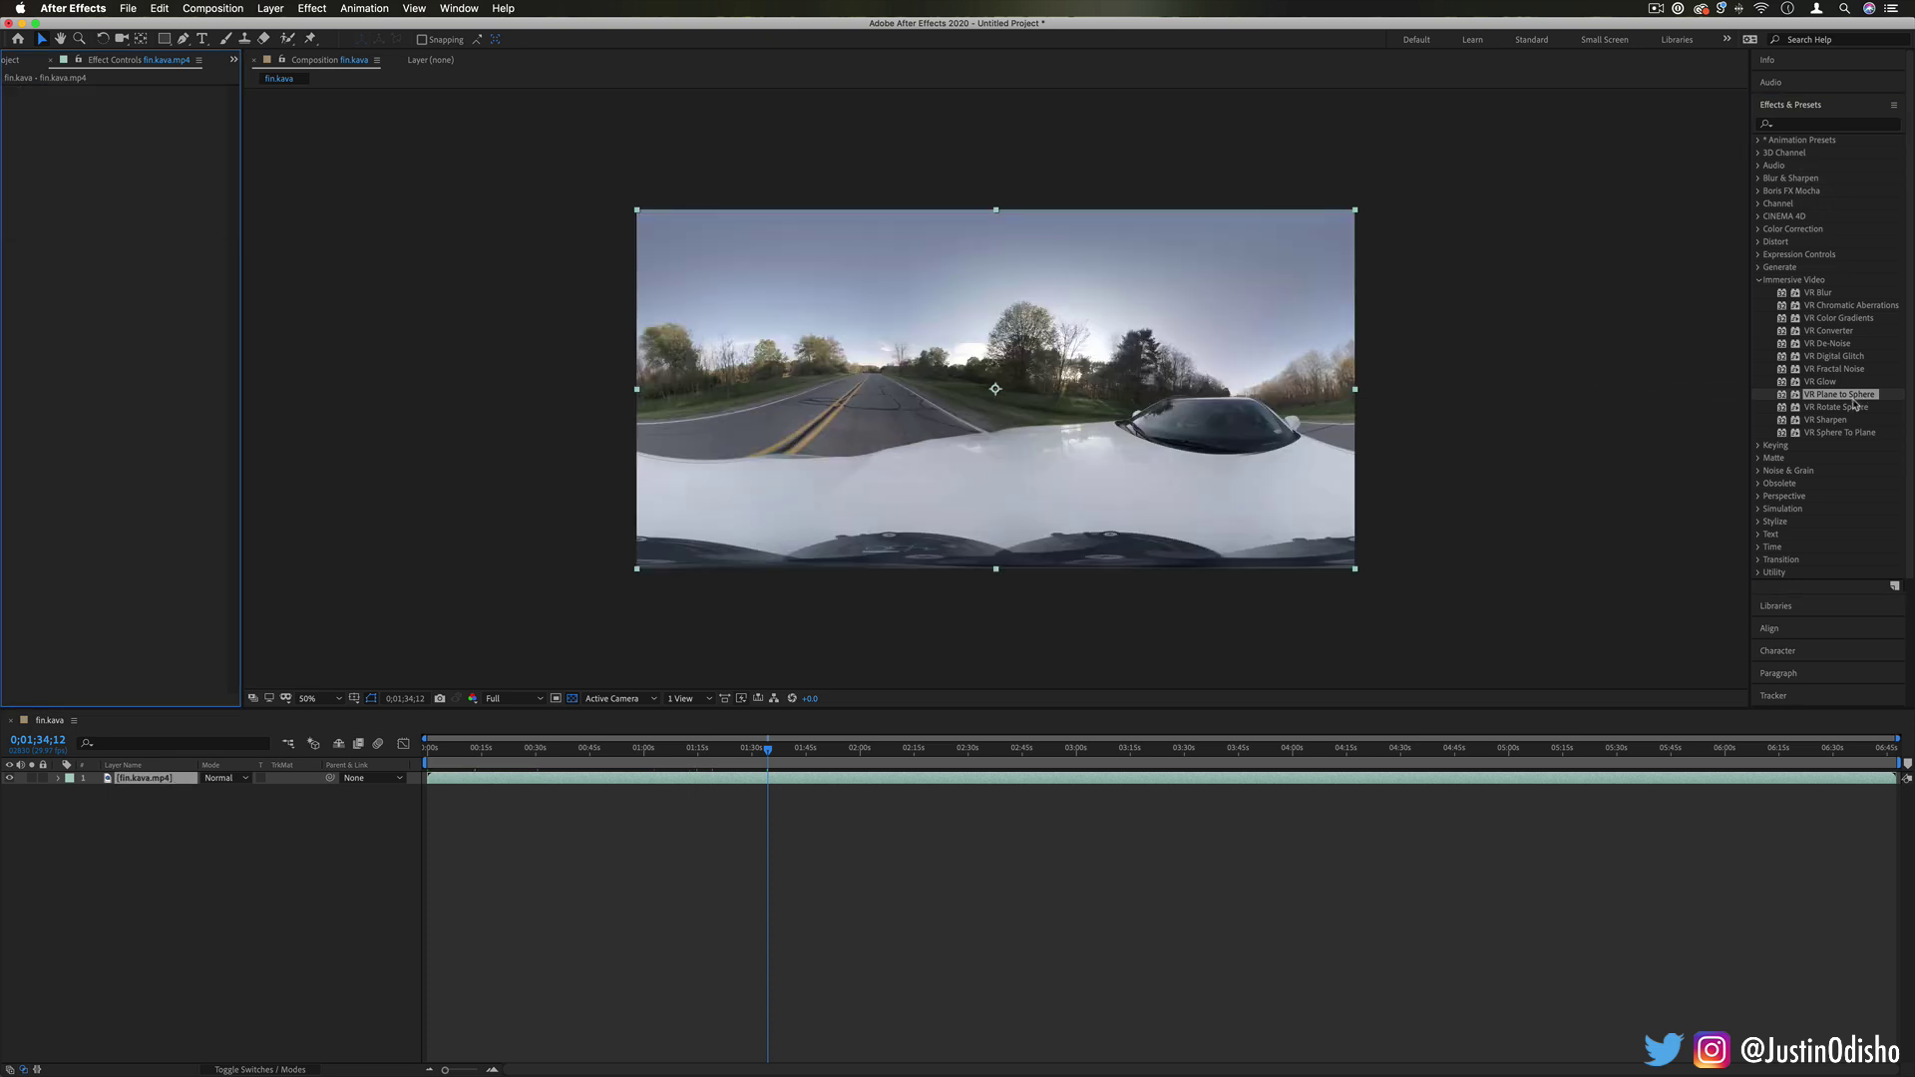
pyautogui.moveTo(1853, 399); pyautogui.dragTo(1147, 389)
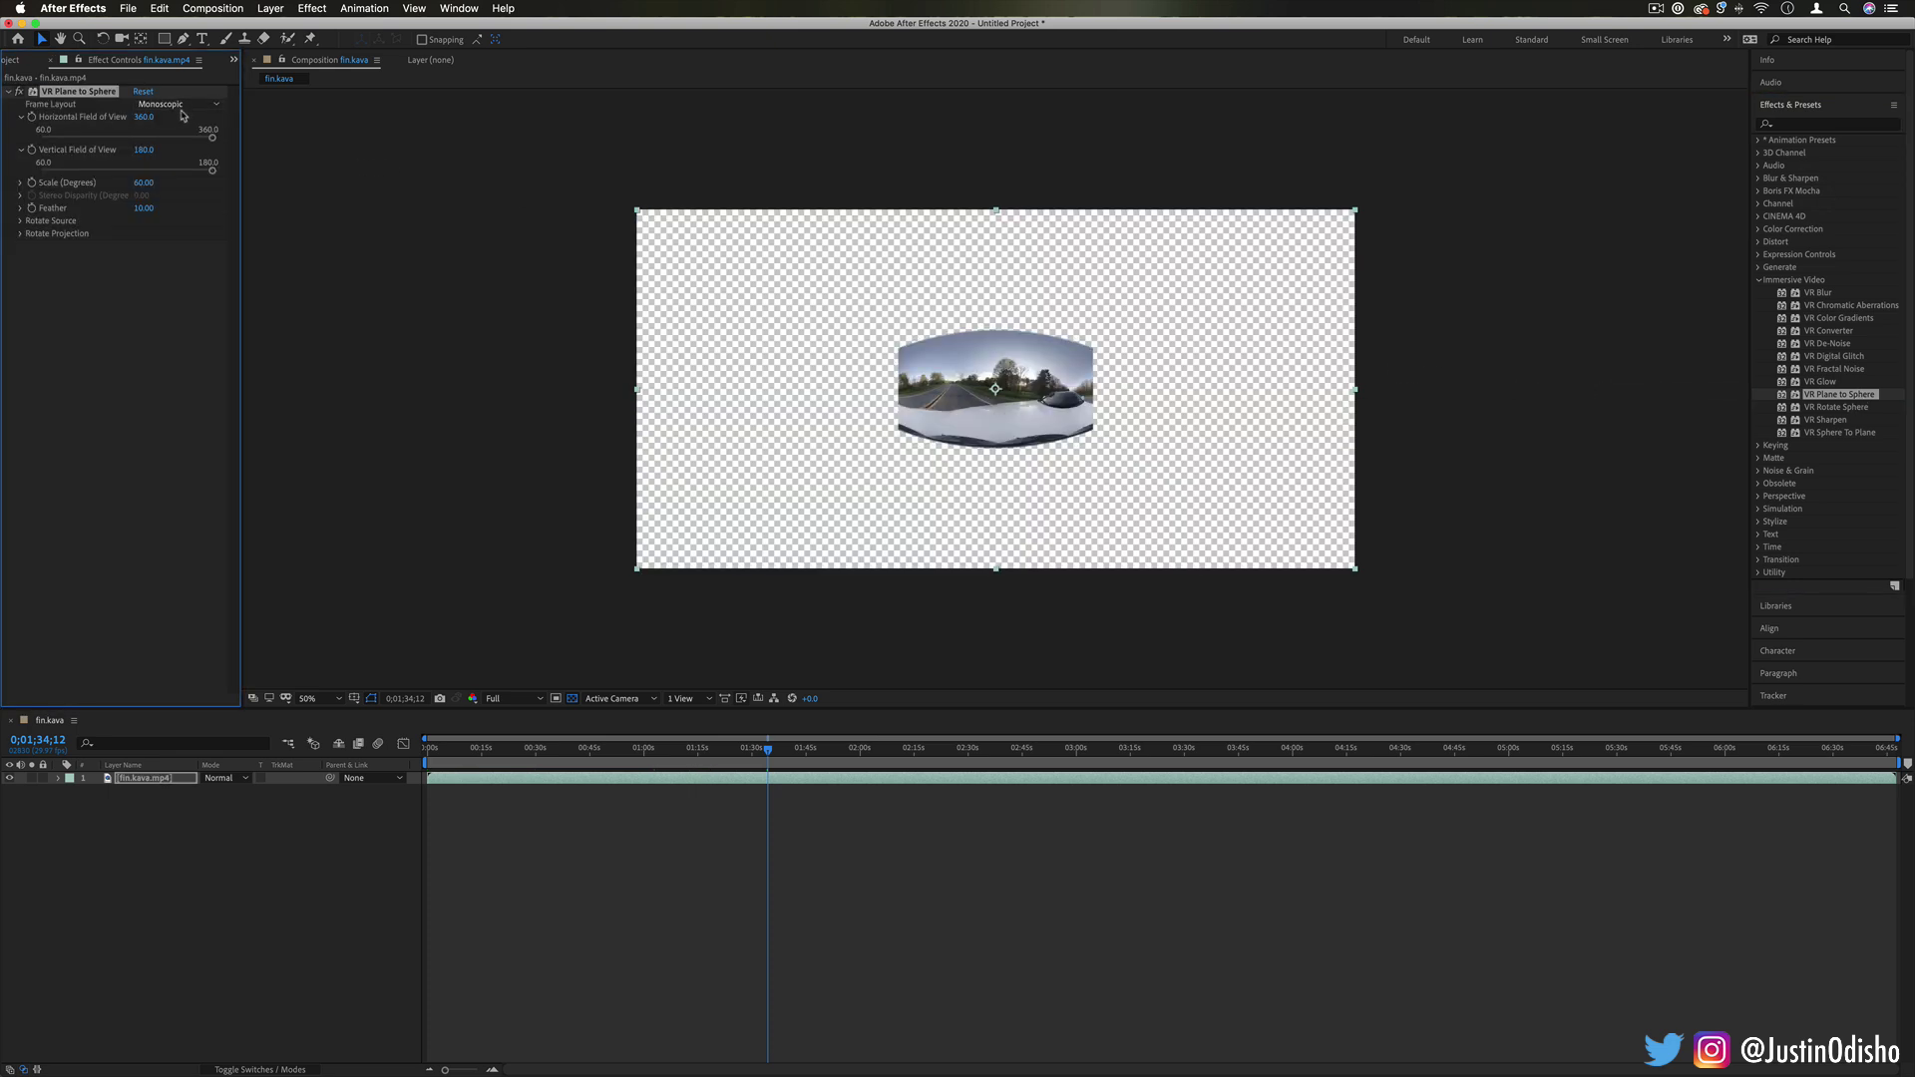
pyautogui.moveTo(165, 171); pyautogui.dragTo(146, 171)
pyautogui.click(200, 104)
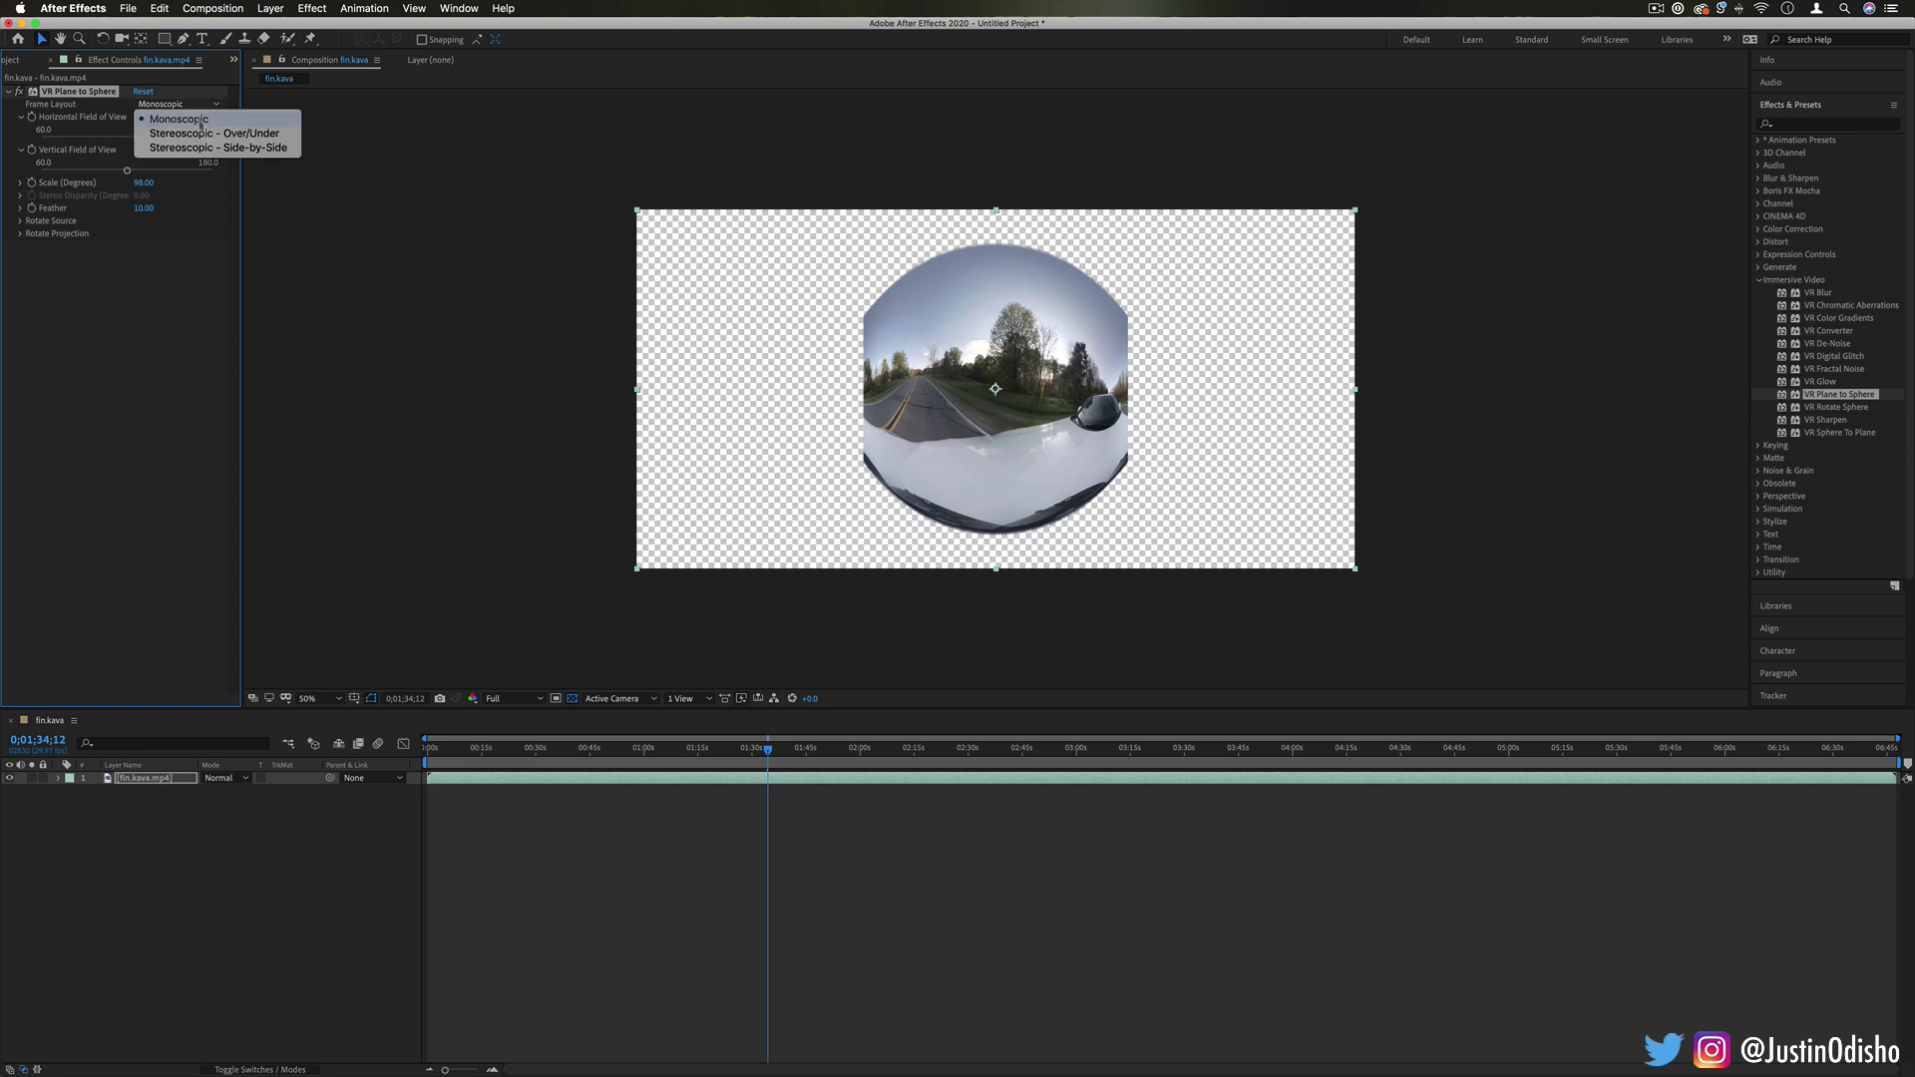
pyautogui.click(184, 118)
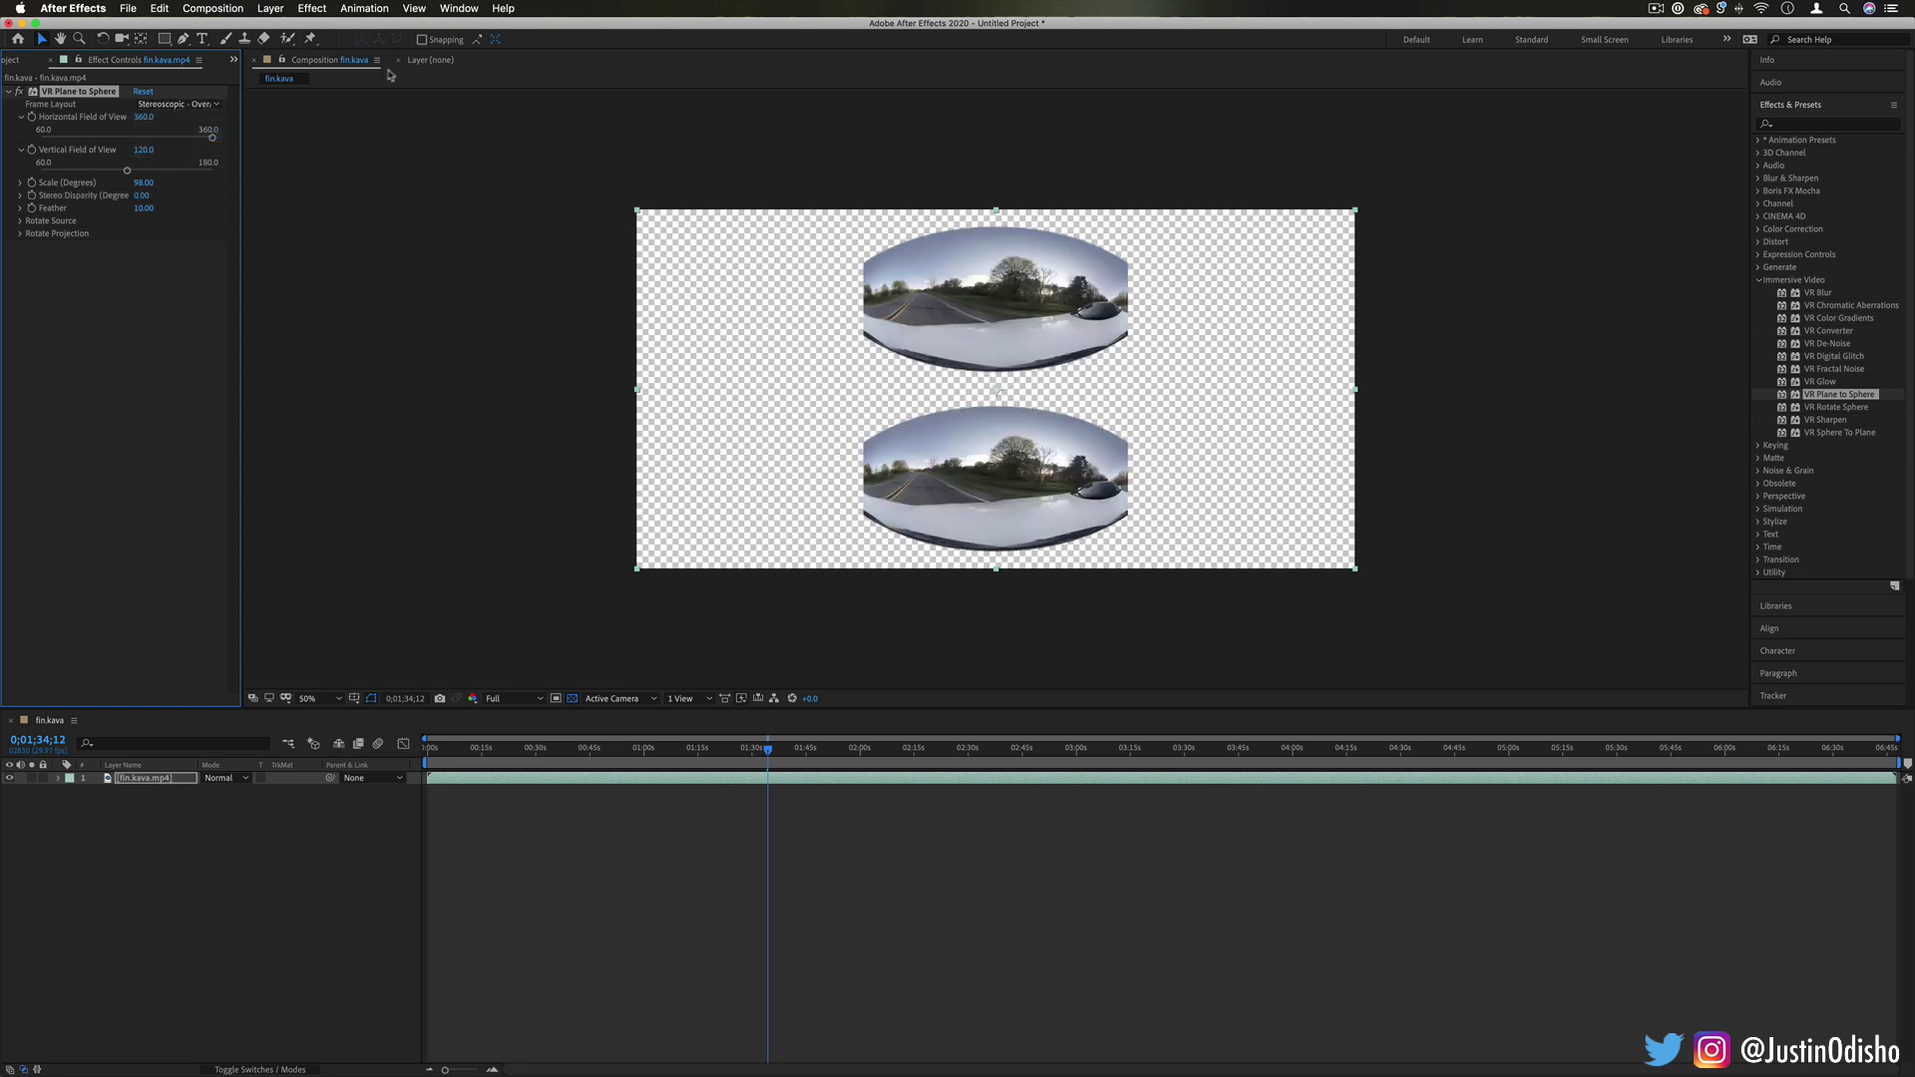
pyautogui.click(200, 104)
# - Use the Side-by-Side layout, apply VR Rotate Sphere, pan 226° and tilt -72°
pyautogui.click(194, 118)
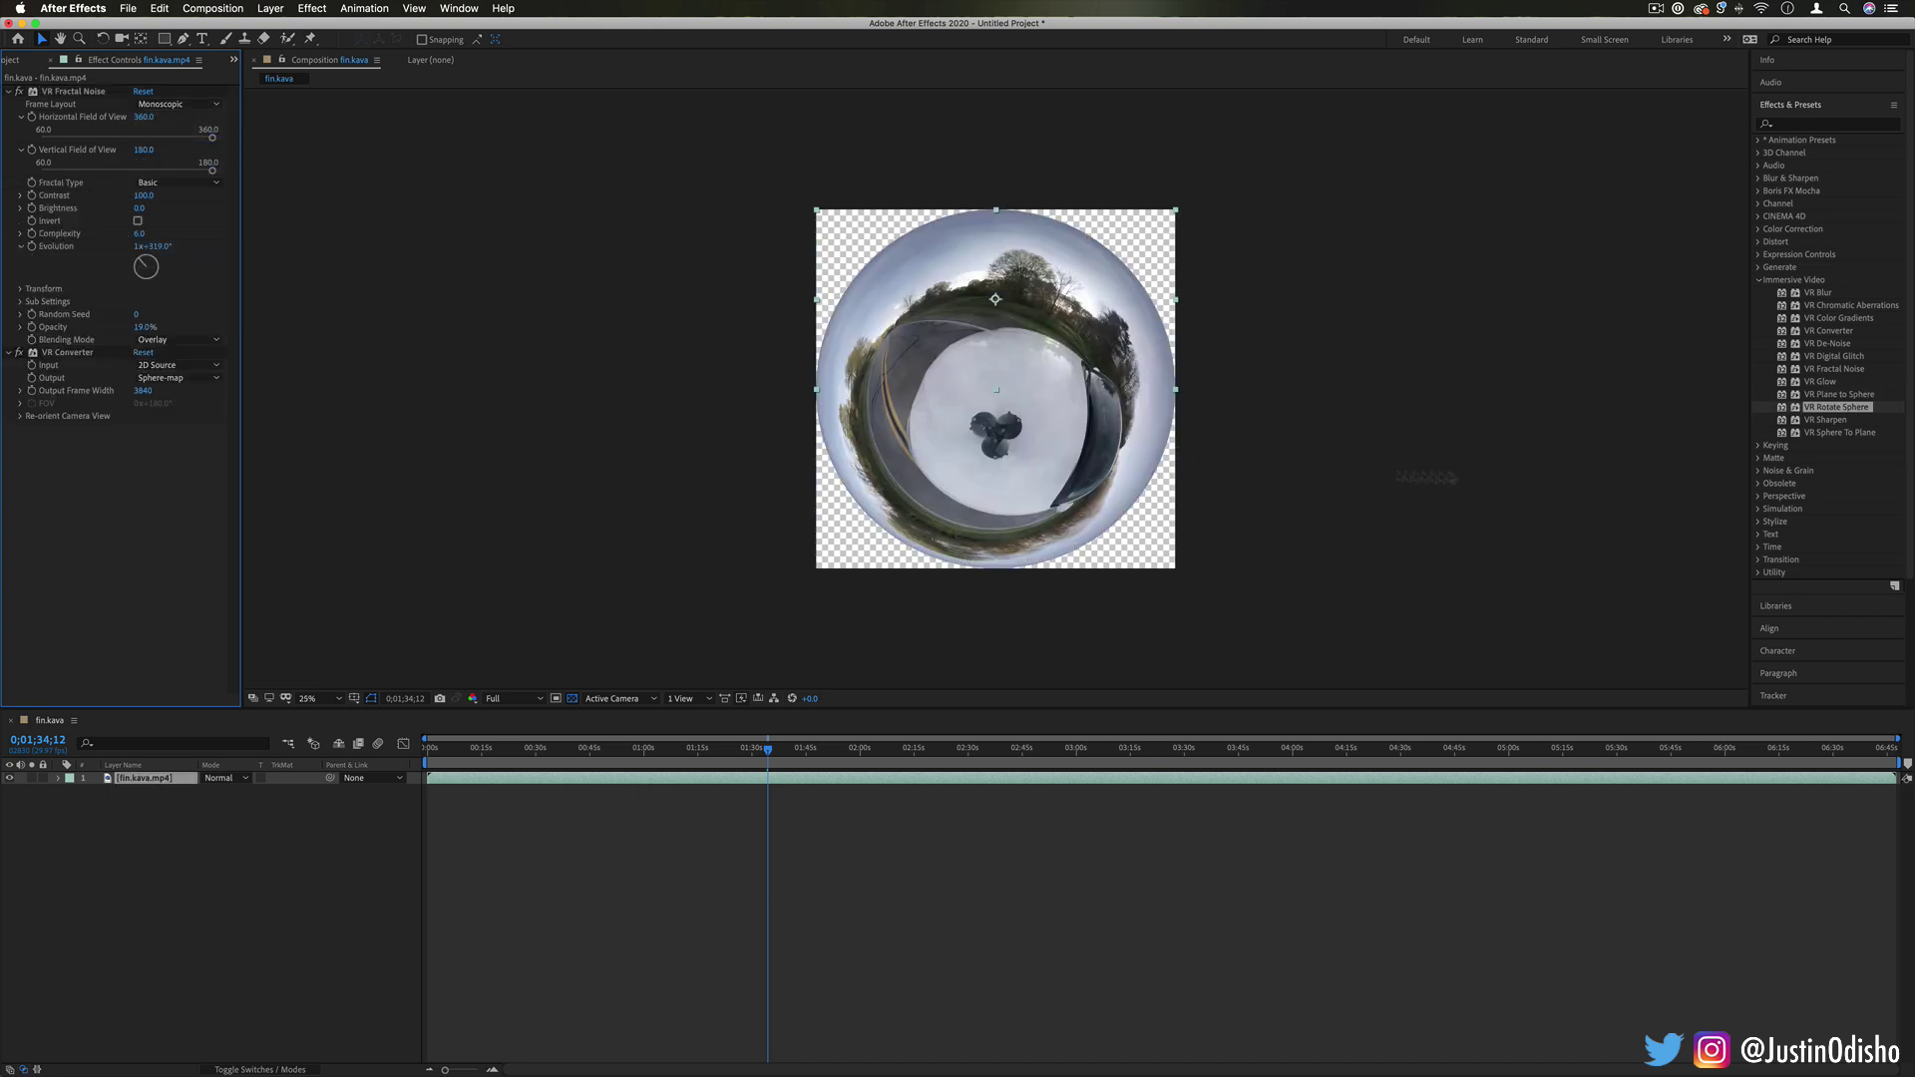
pyautogui.moveTo(1851, 412); pyautogui.dragTo(1085, 299)
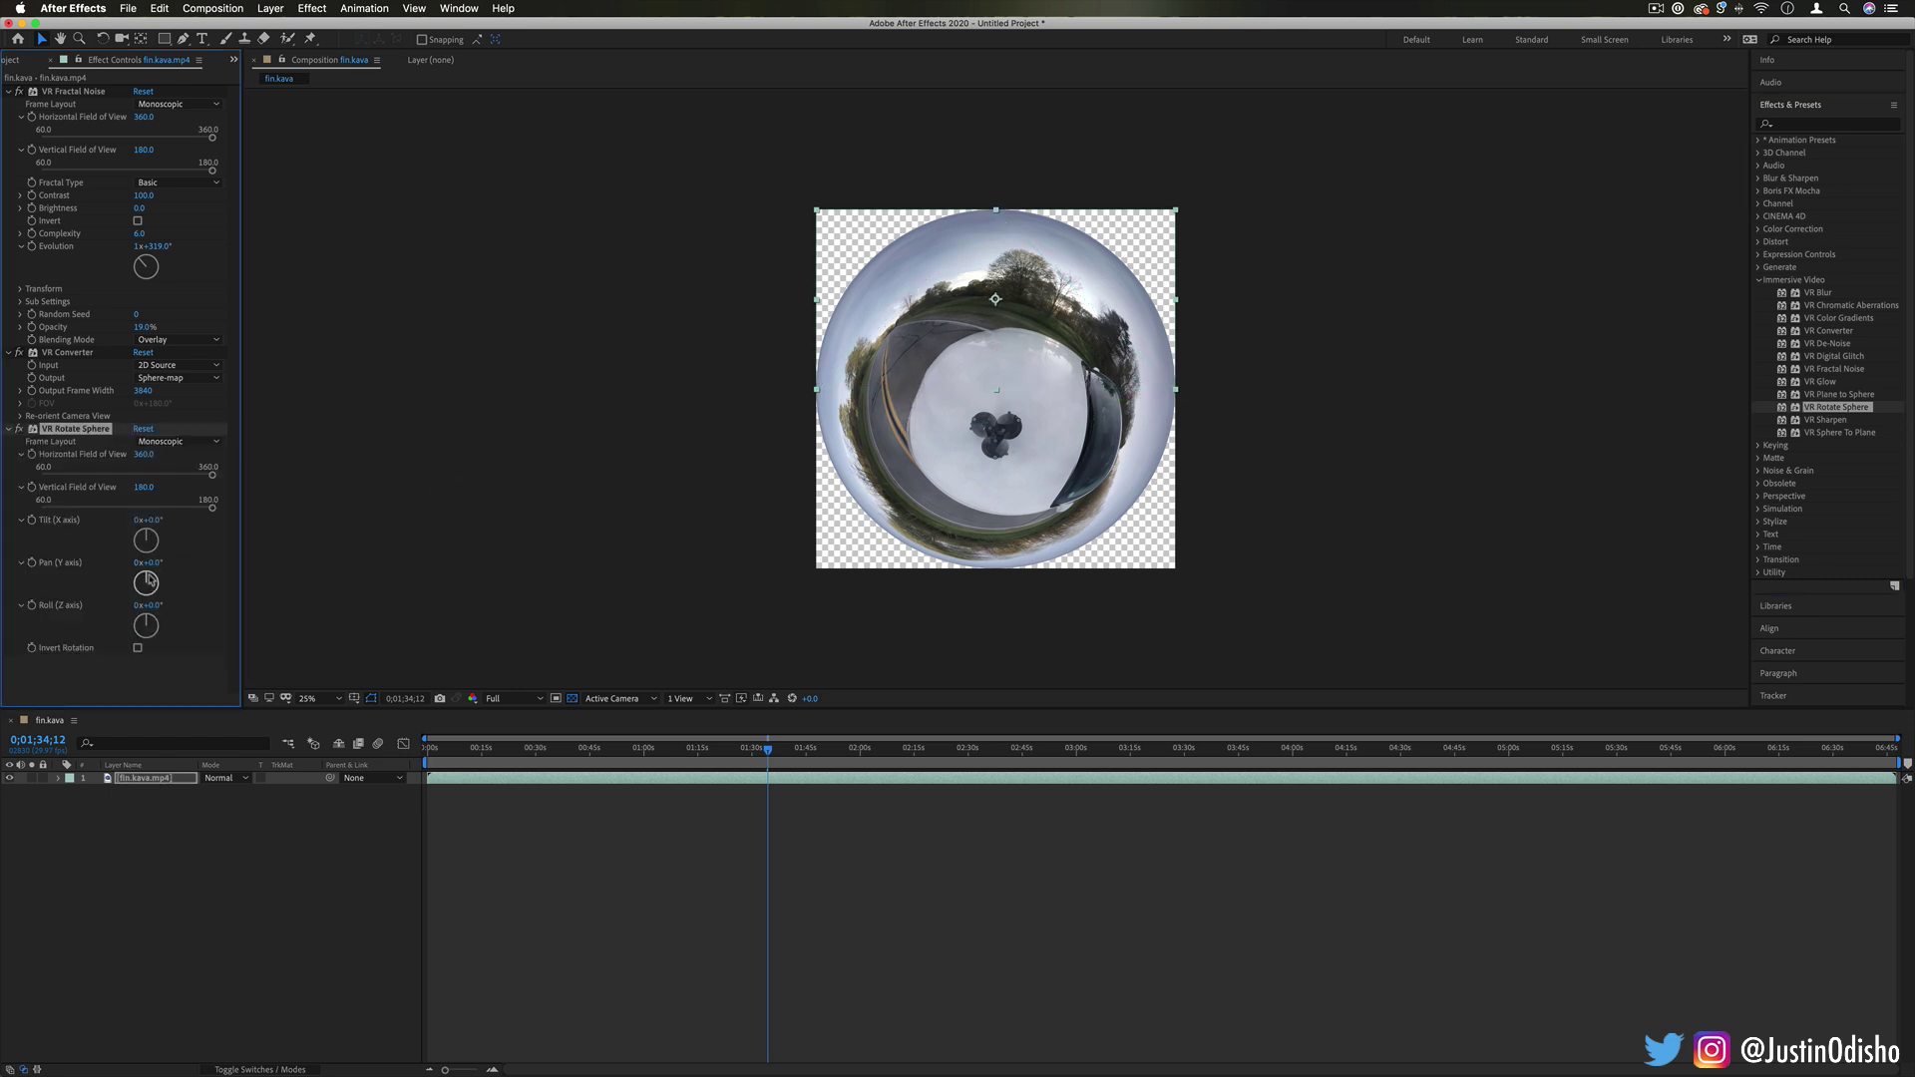
pyautogui.moveTo(149, 571)
pyautogui.mouseDown()
pyautogui.moveTo(167, 596)
pyautogui.moveTo(117, 608)
pyautogui.moveTo(140, 588)
pyautogui.mouseUp()
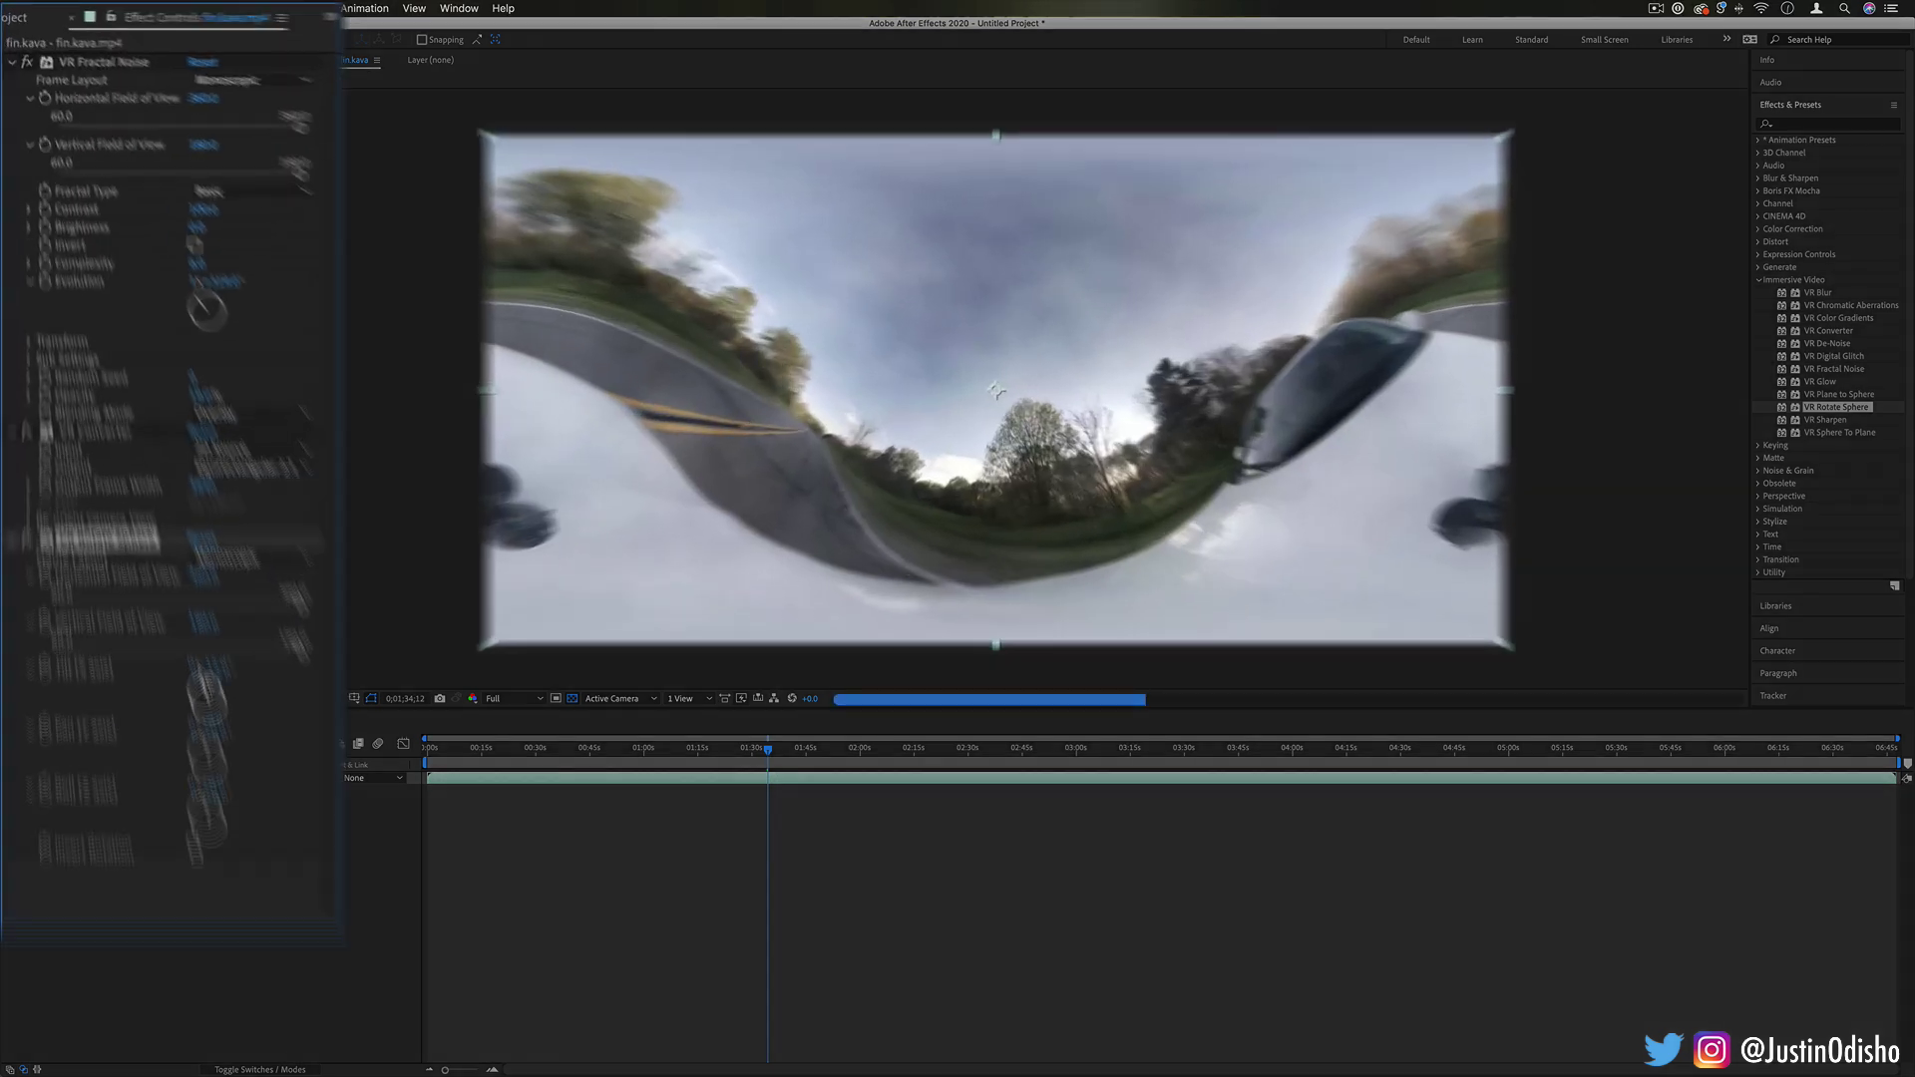
pyautogui.moveTo(153, 539); pyautogui.dragTo(132, 539)
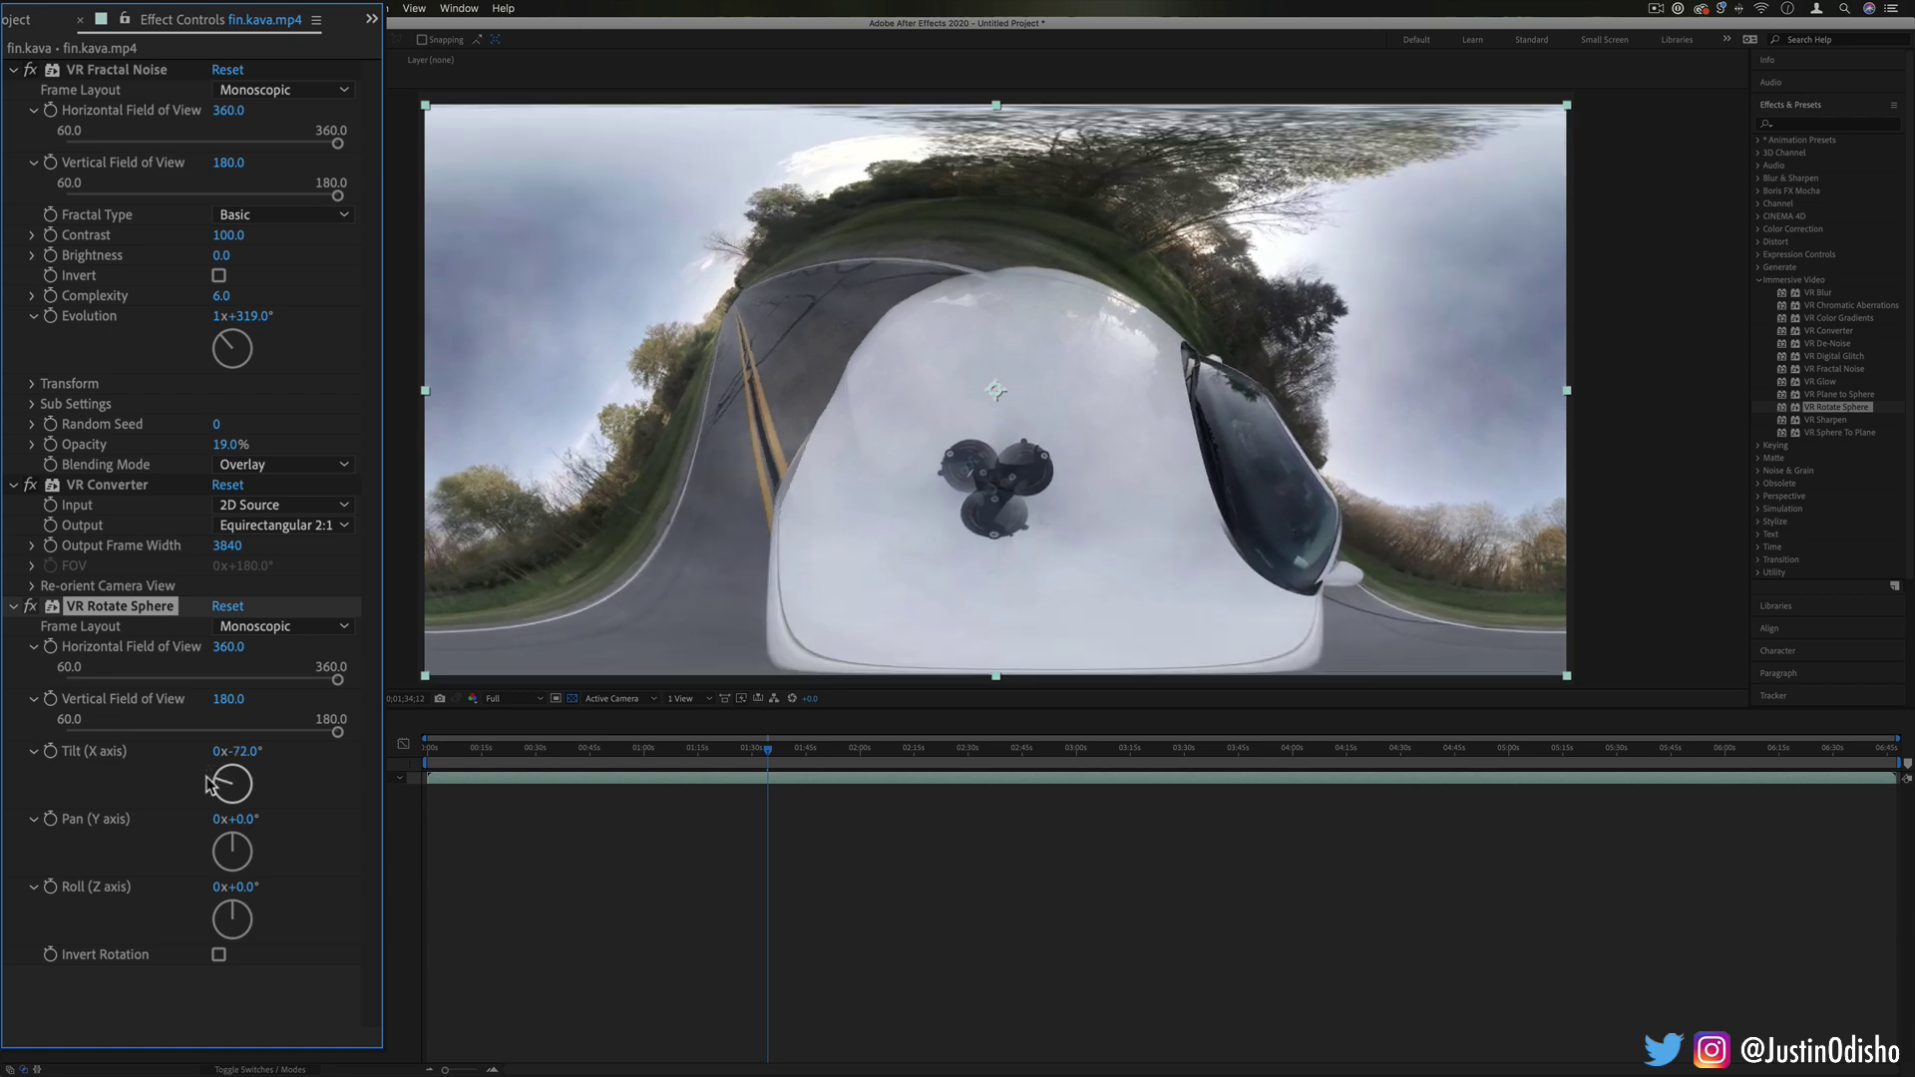
# - Tilt the sphere to -84°, pan to 143°, and roll to 345° so the car sits upright
pyautogui.moveTo(210, 785); pyautogui.dragTo(207, 779)
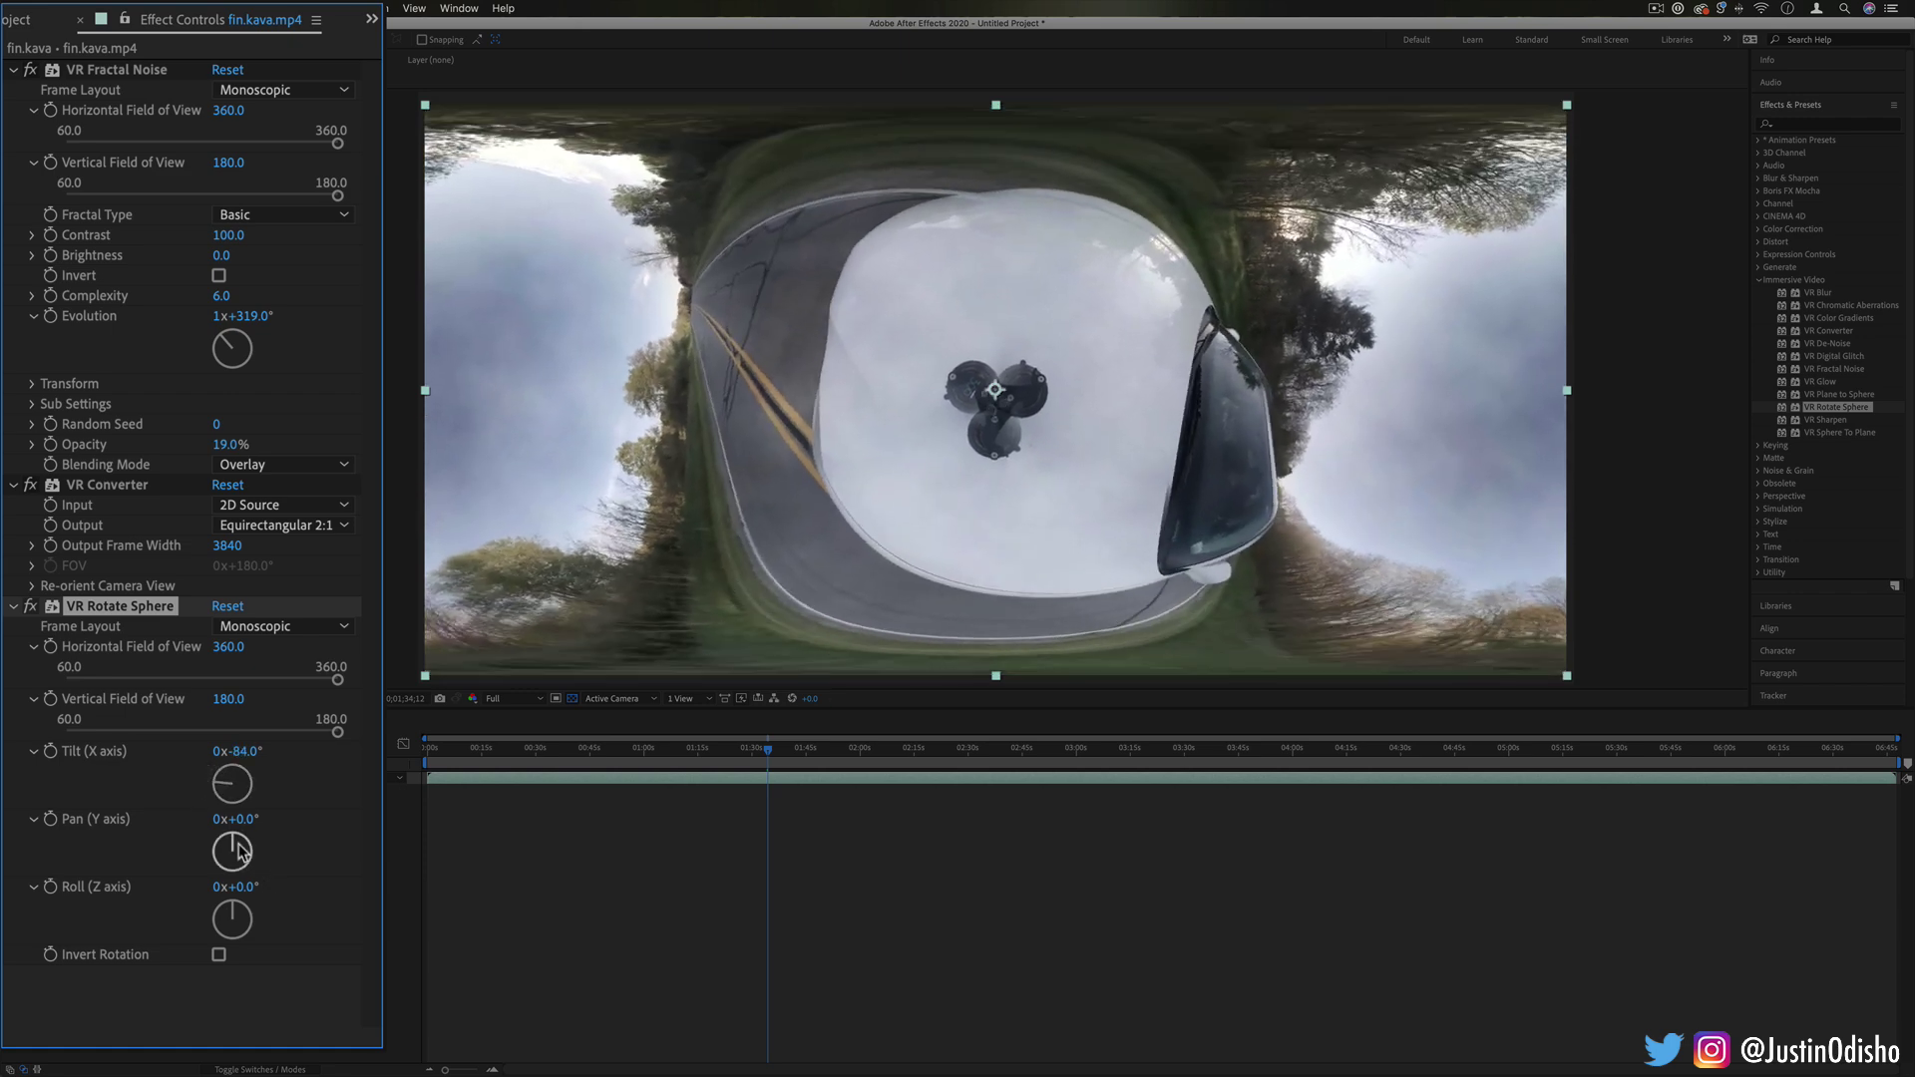
pyautogui.moveTo(238, 843)
pyautogui.mouseDown()
pyautogui.moveTo(261, 856)
pyautogui.moveTo(247, 891)
pyautogui.moveTo(221, 866)
pyautogui.mouseUp()
pyautogui.moveTo(237, 910)
pyautogui.mouseDown()
pyautogui.moveTo(261, 926)
pyautogui.moveTo(256, 956)
pyautogui.moveTo(194, 949)
pyautogui.moveTo(140, 902)
pyautogui.moveTo(167, 864)
pyautogui.moveTo(215, 855)
pyautogui.moveTo(248, 907)
pyautogui.mouseUp()
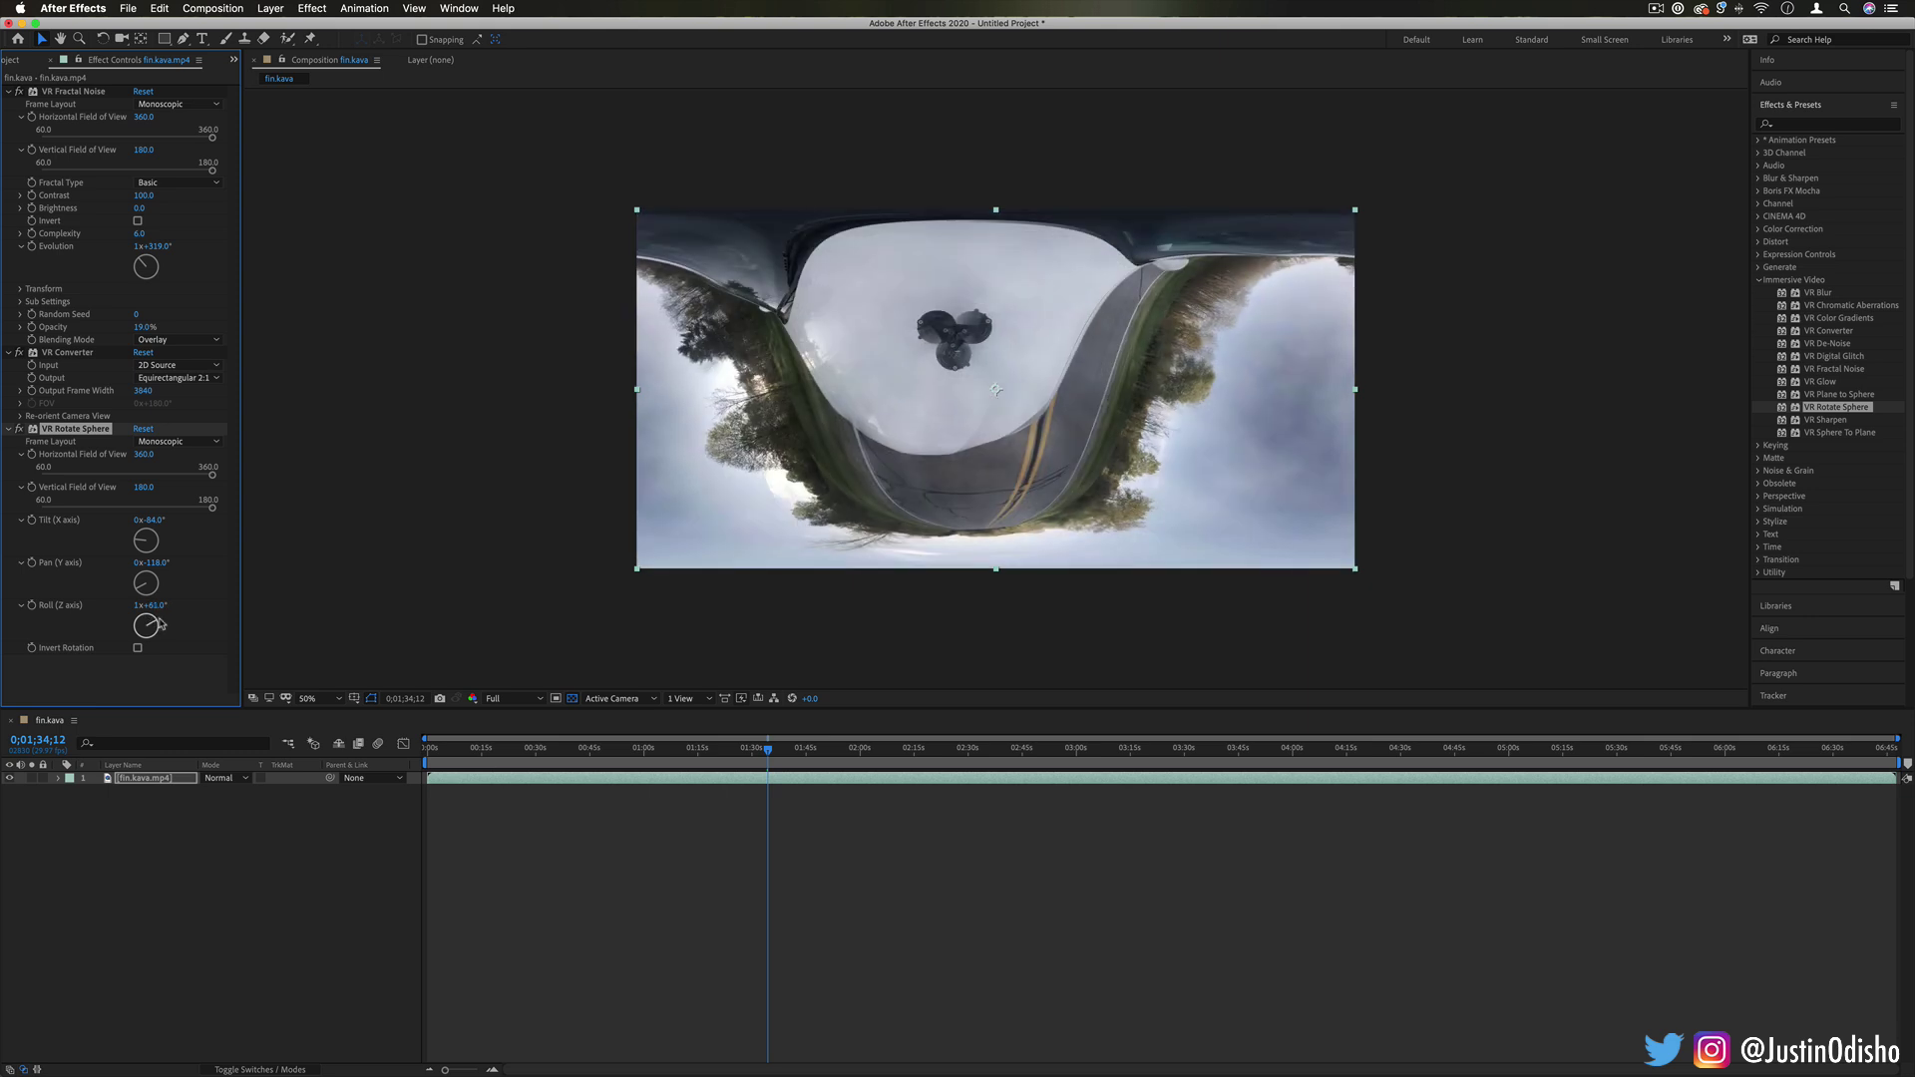
pyautogui.moveTo(159, 625); pyautogui.dragTo(143, 607)
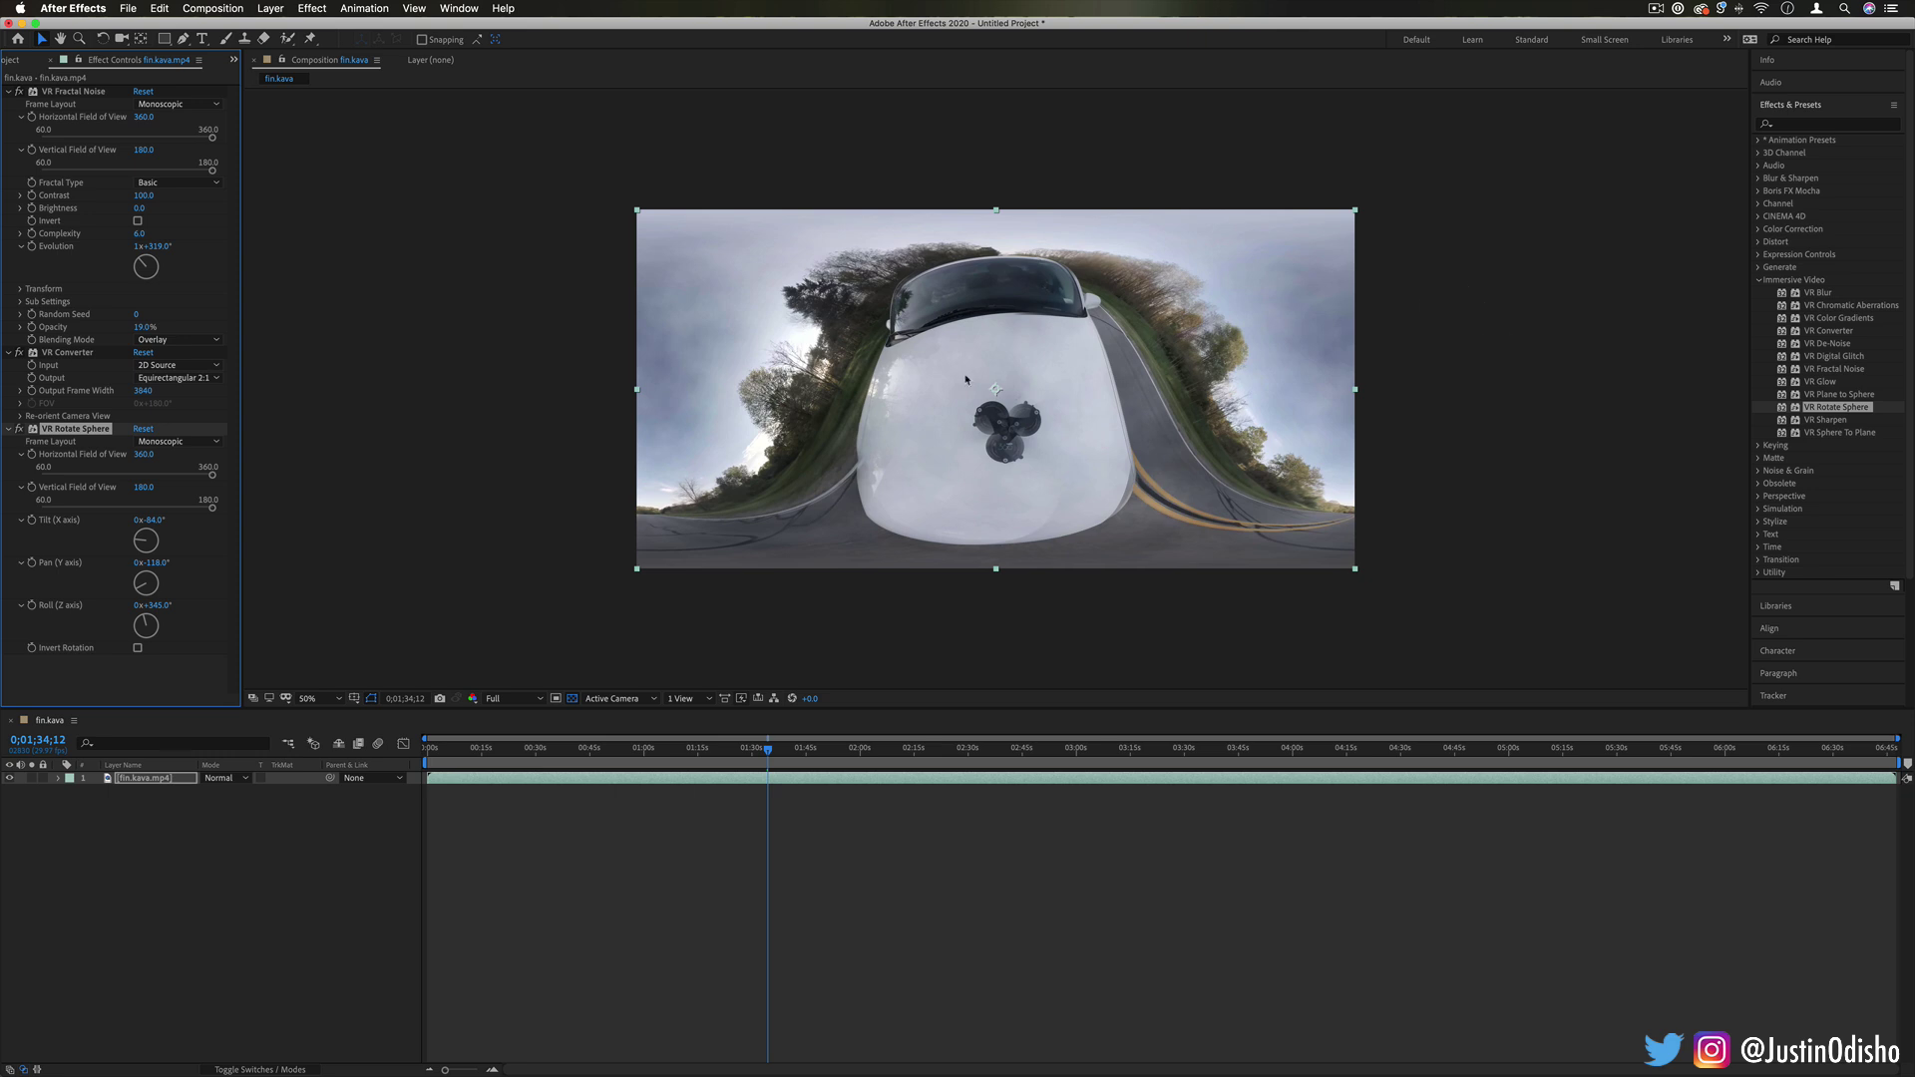
# - Delete VR Rotate Sphere and browse VR Glow, Digital Glitch, Converter and Plane to Sphere
pyautogui.press('Delete')
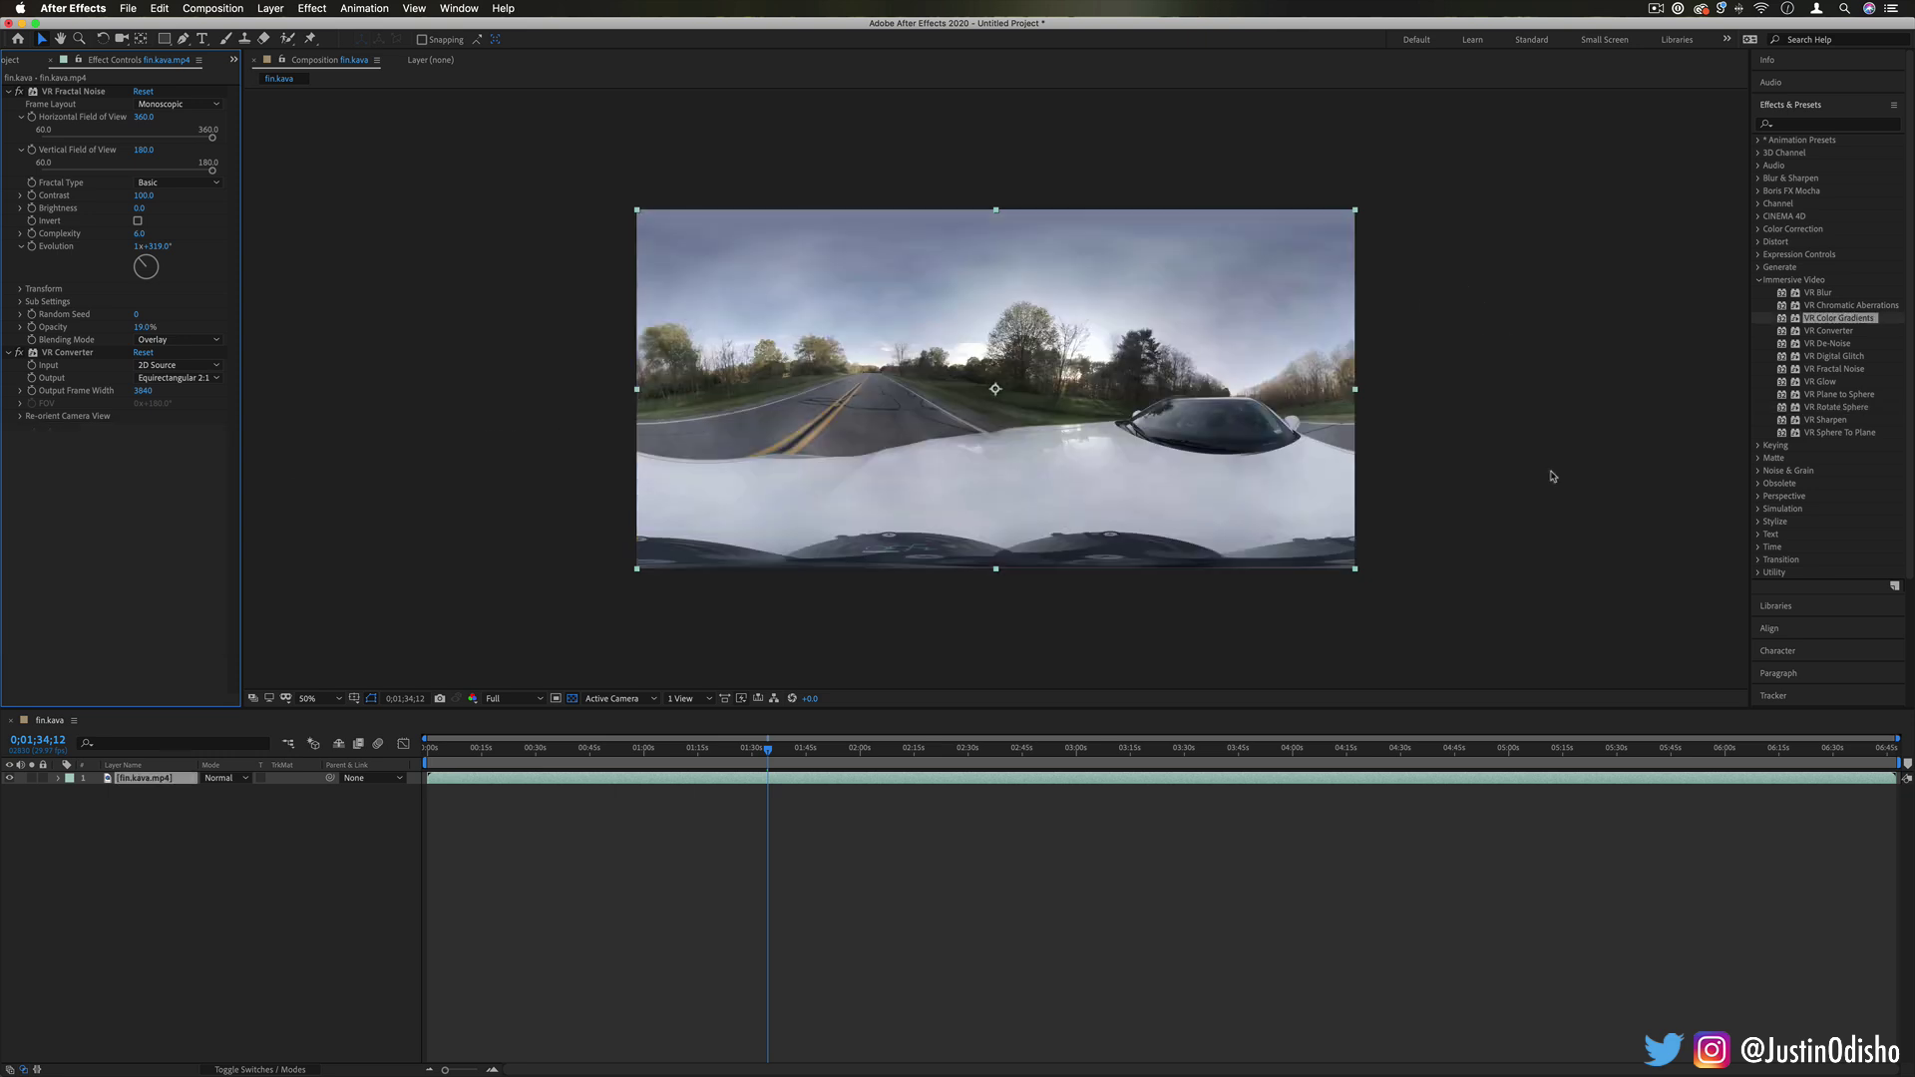
pyautogui.click(1820, 382)
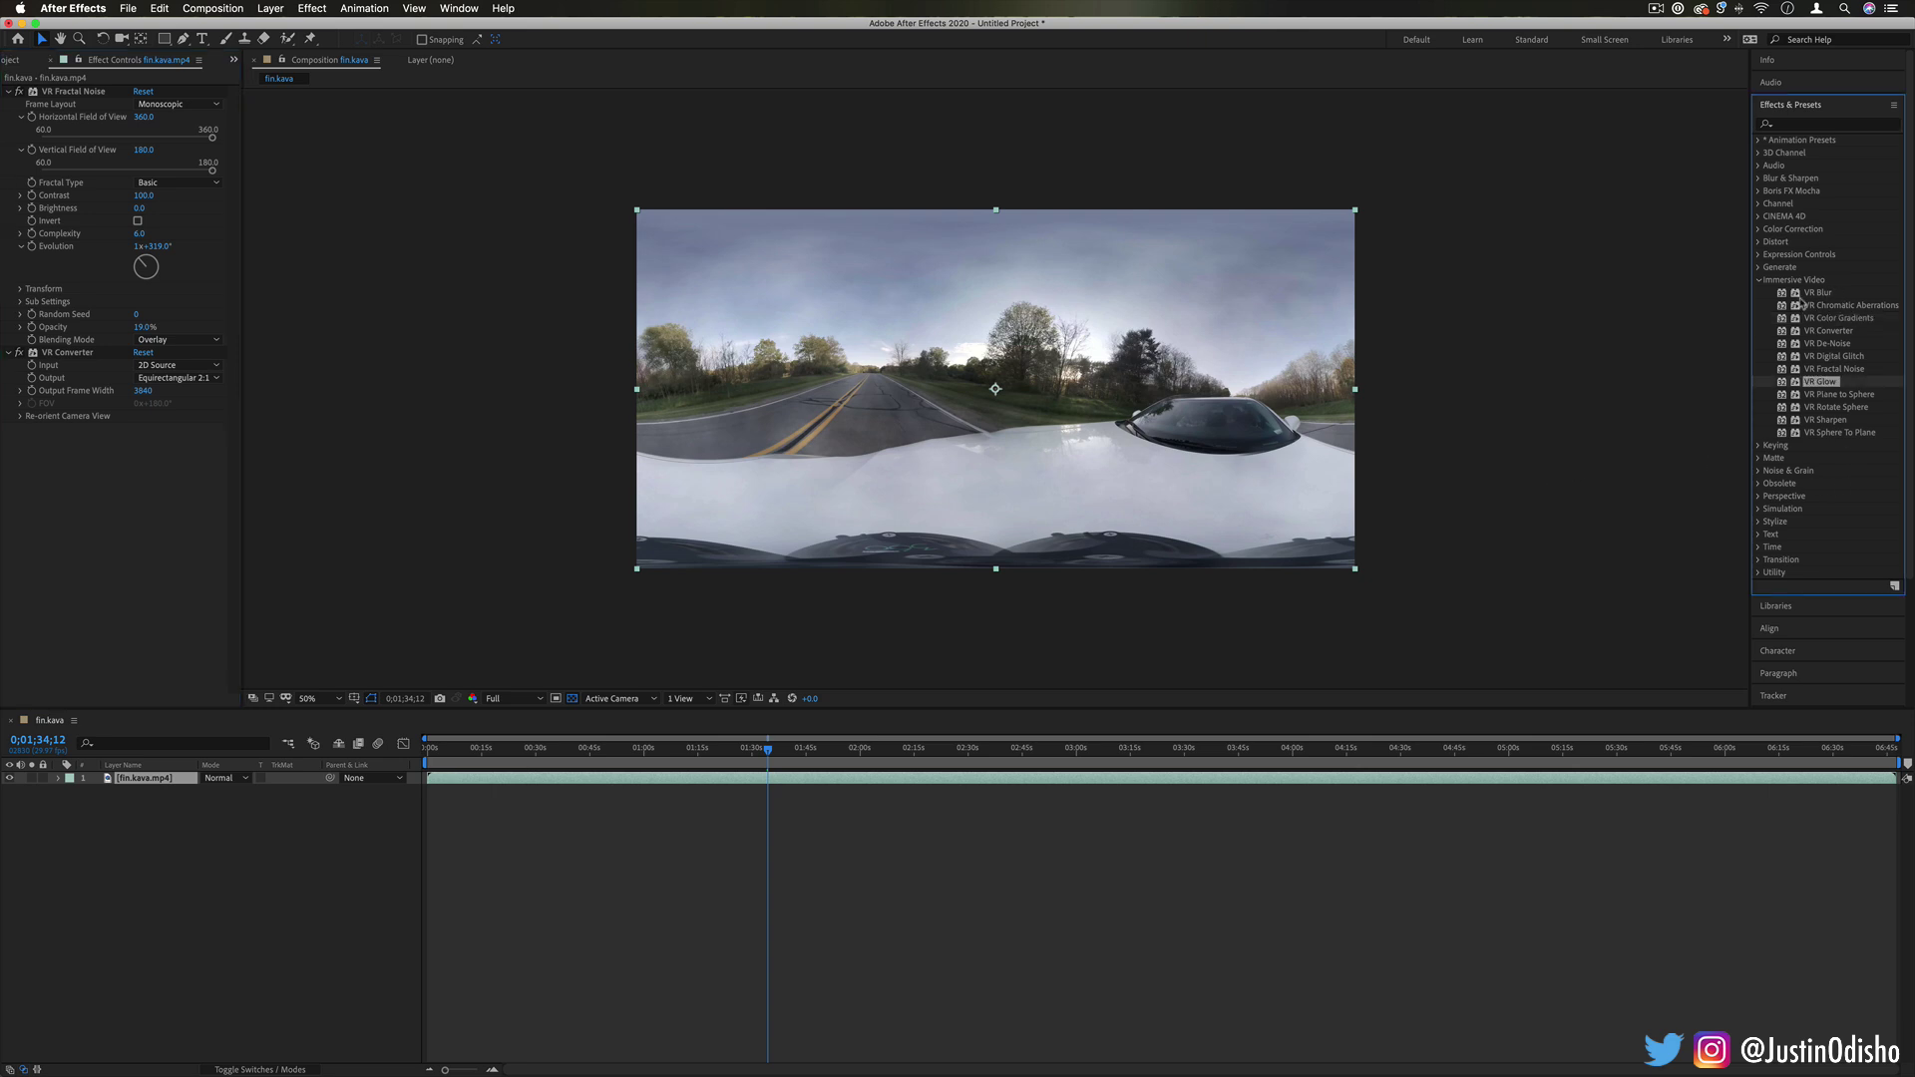
pyautogui.click(1843, 356)
pyautogui.click(1842, 332)
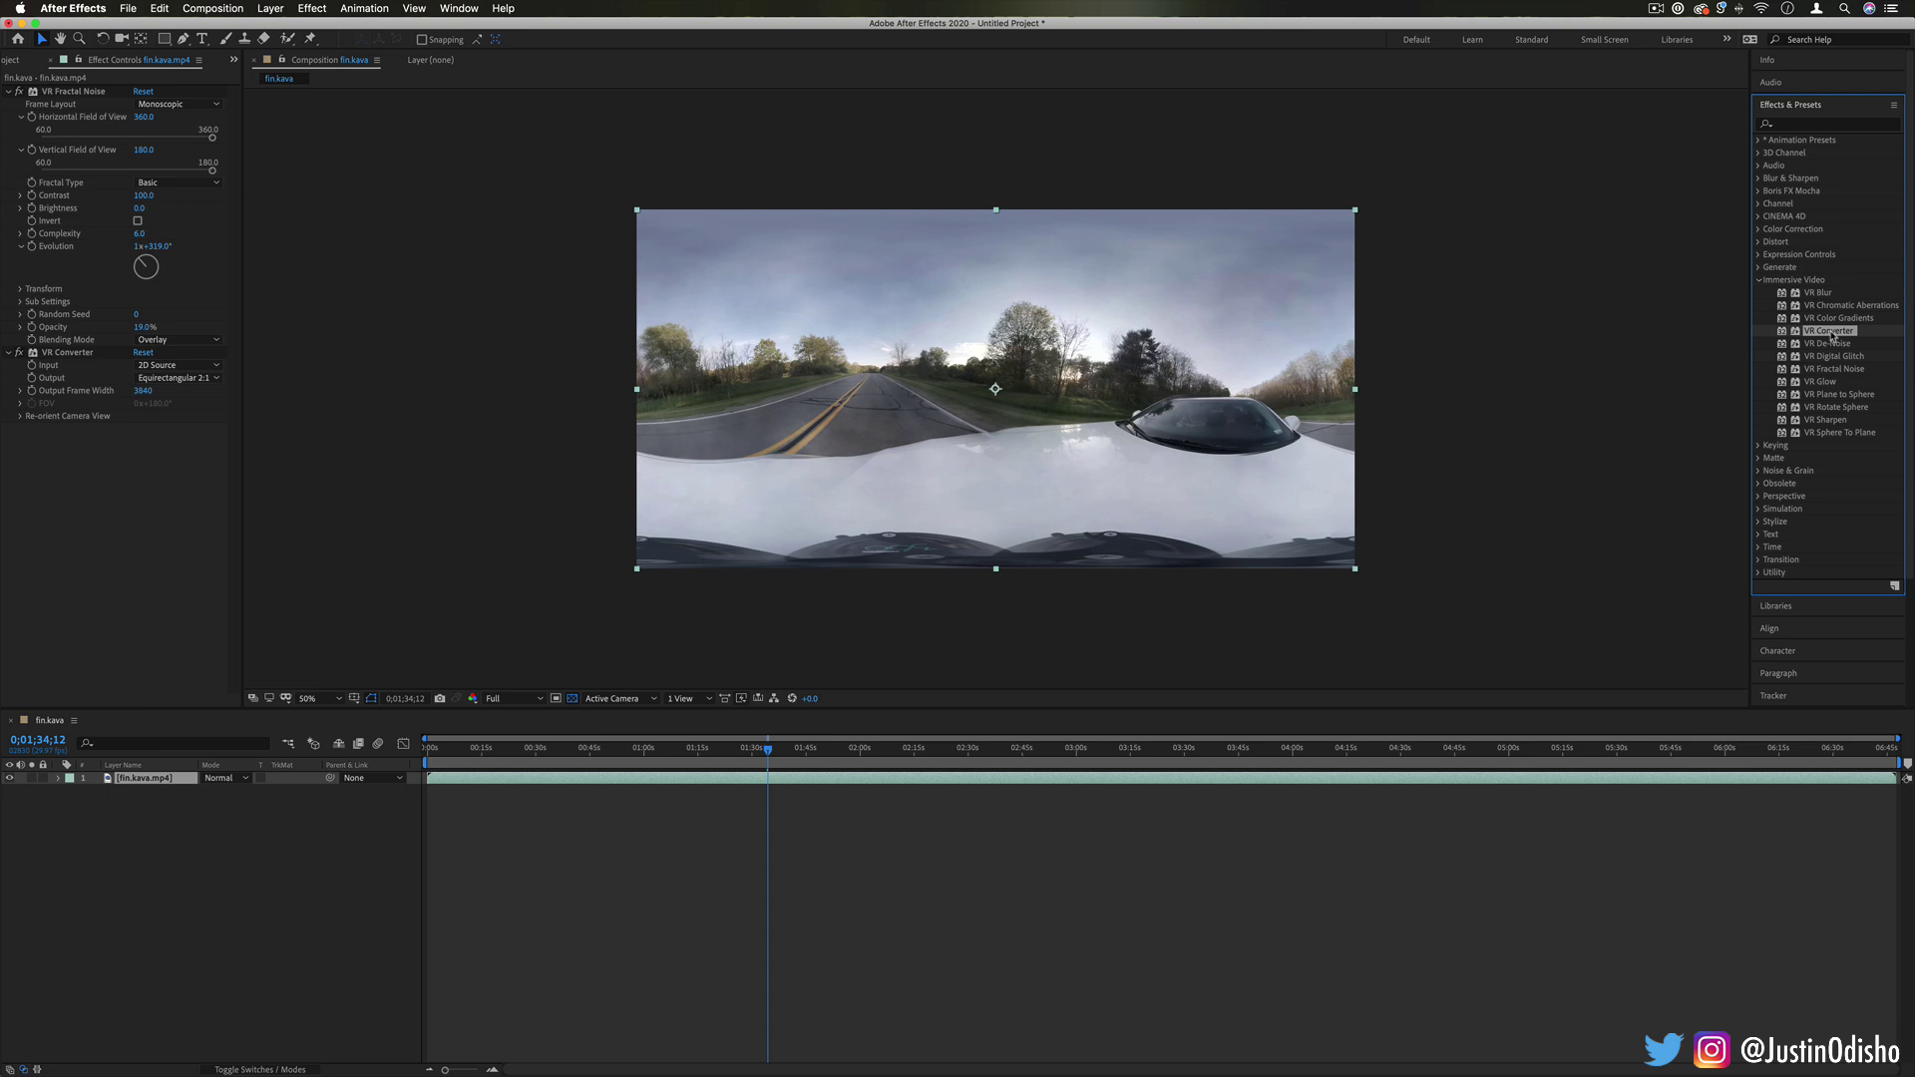
pyautogui.click(1836, 394)
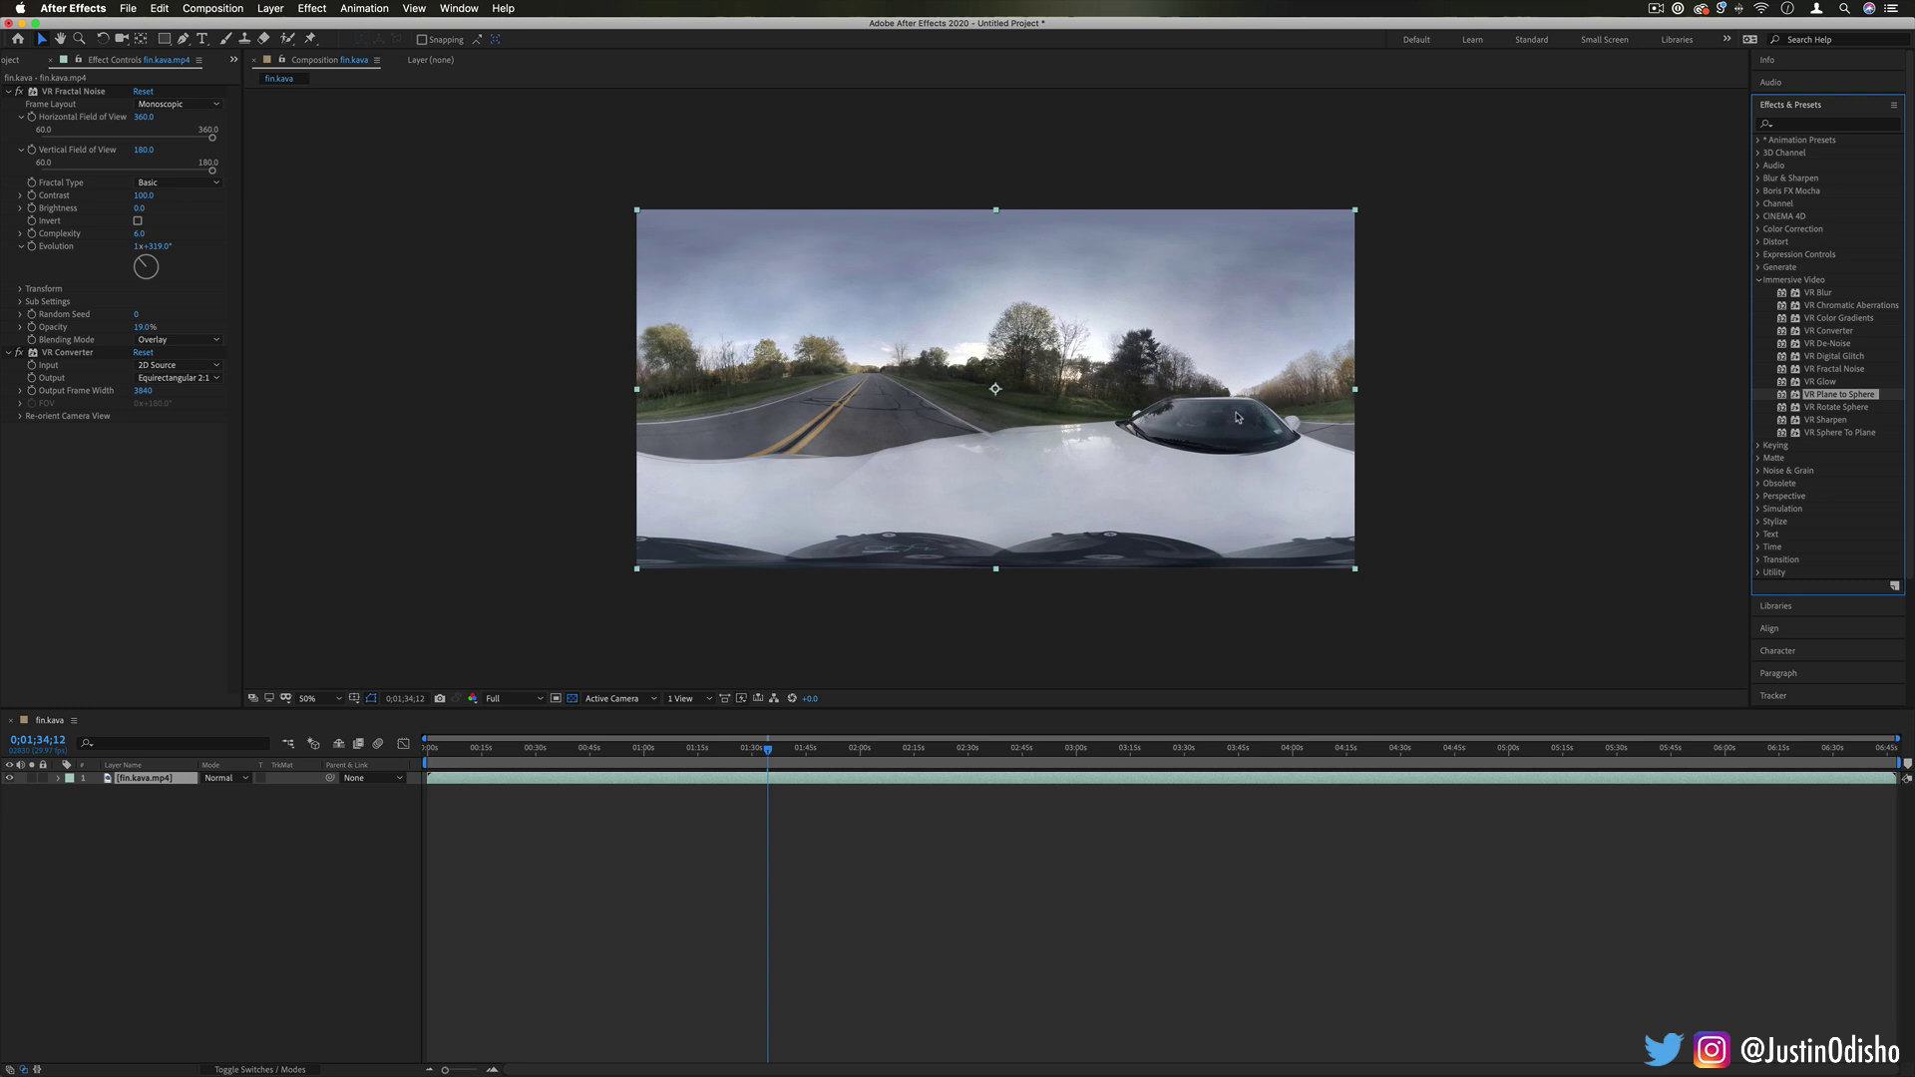
# - Collapse the Immersive Video category and expand Keying in Effects & Presets
pyautogui.click(1810, 284)
pyautogui.click(1790, 280)
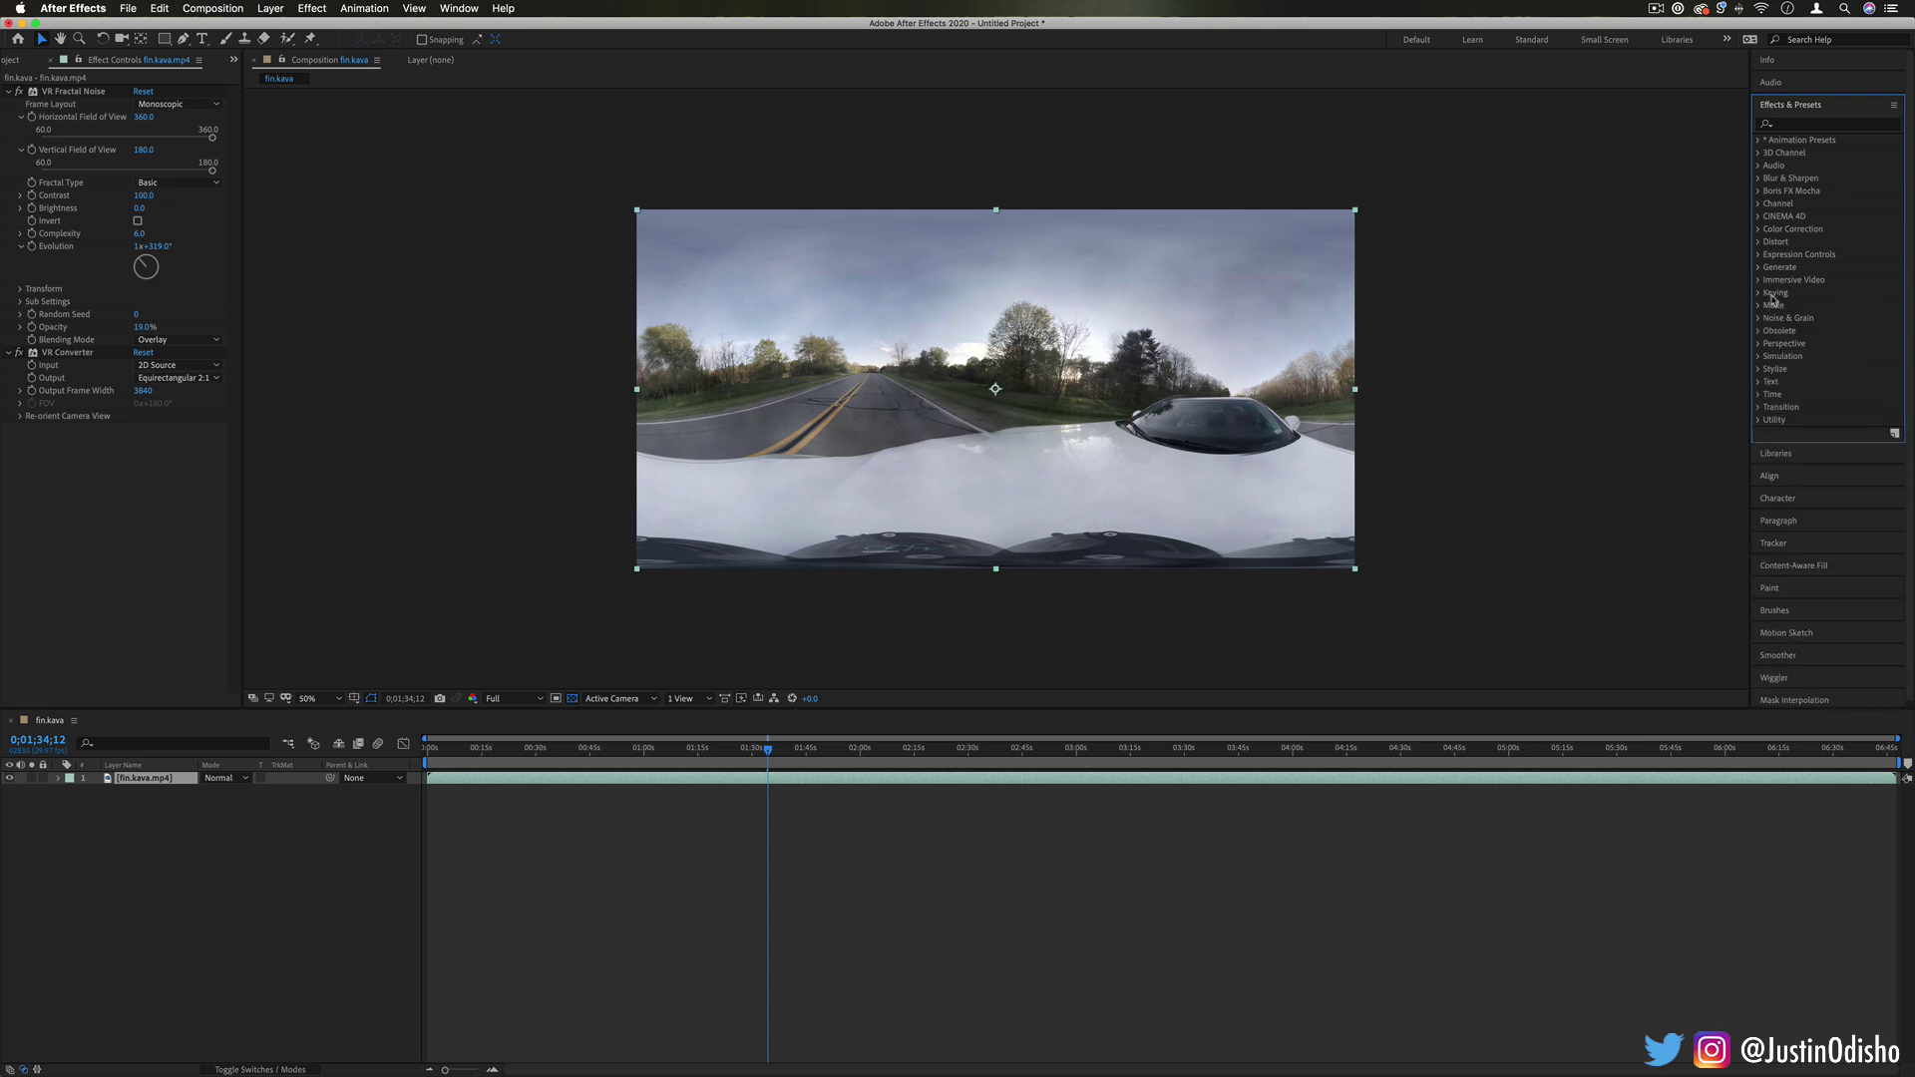
pyautogui.click(1764, 293)
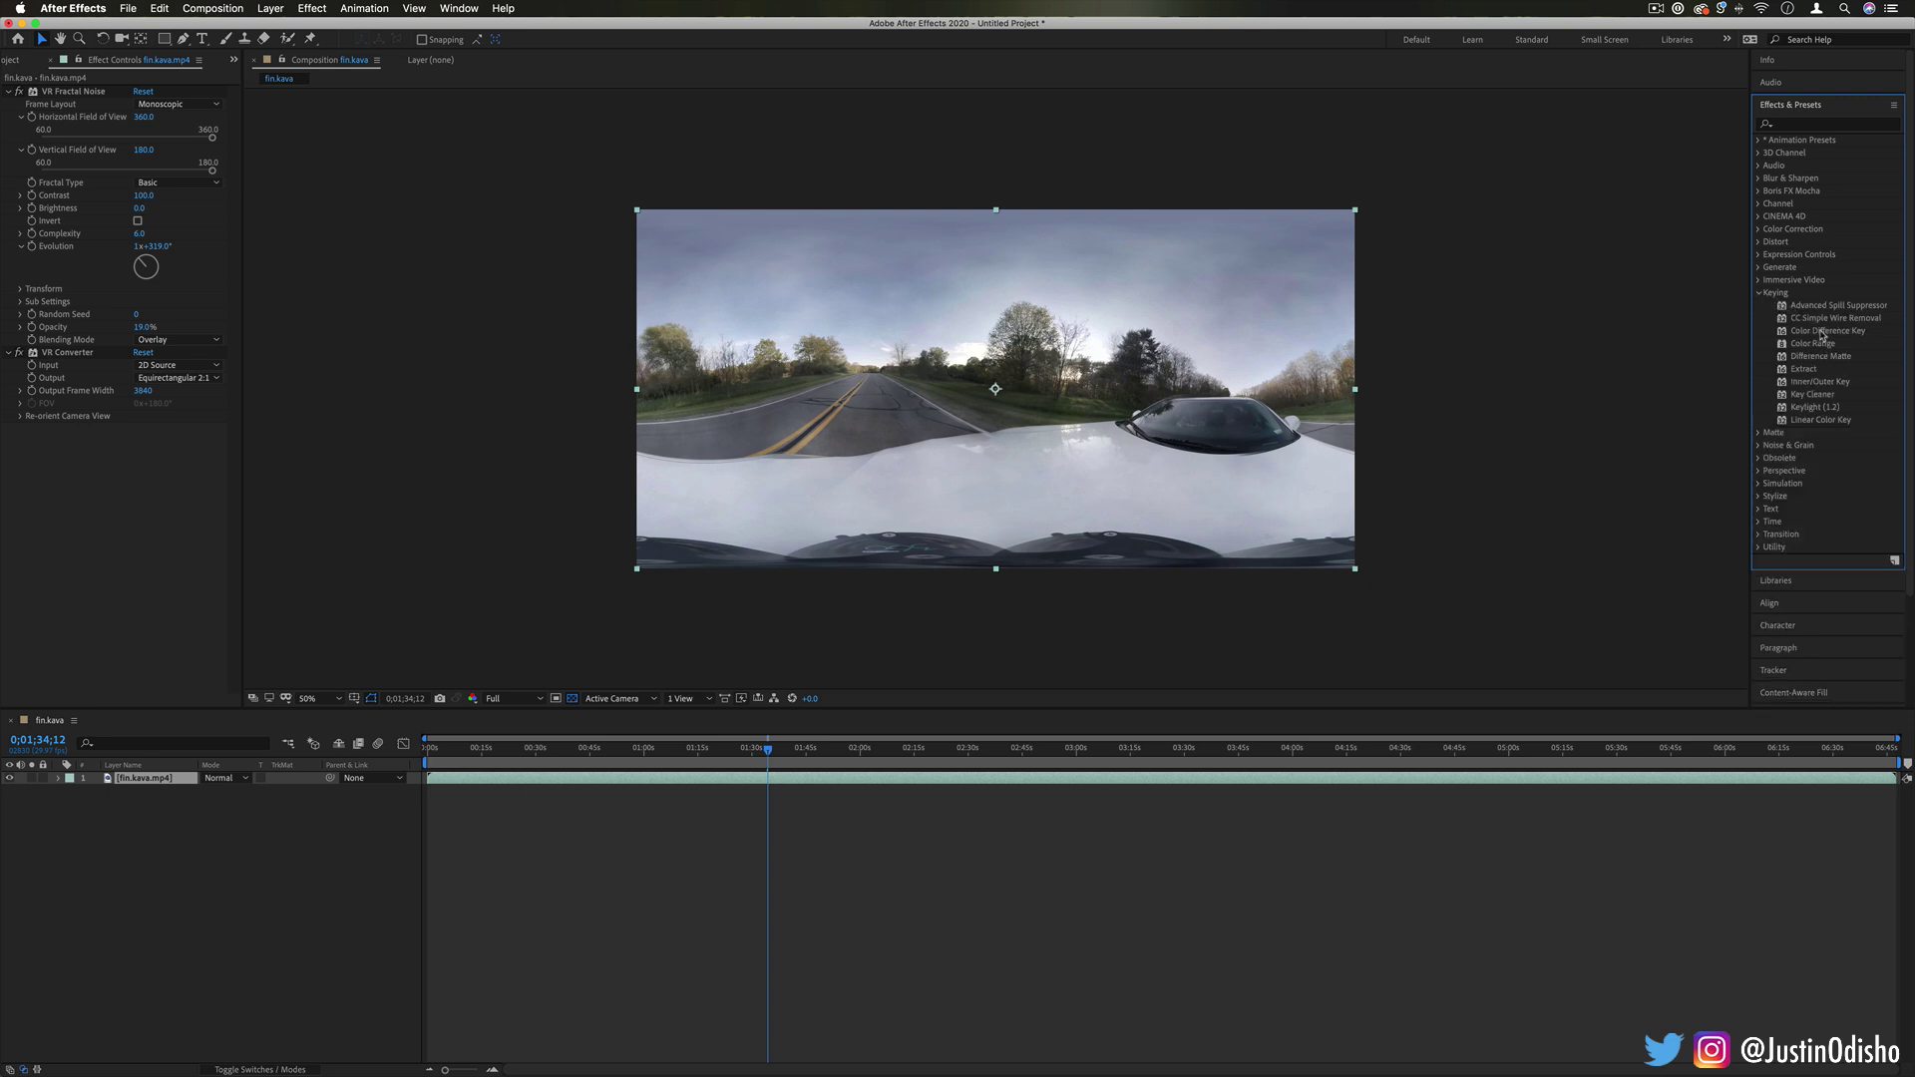